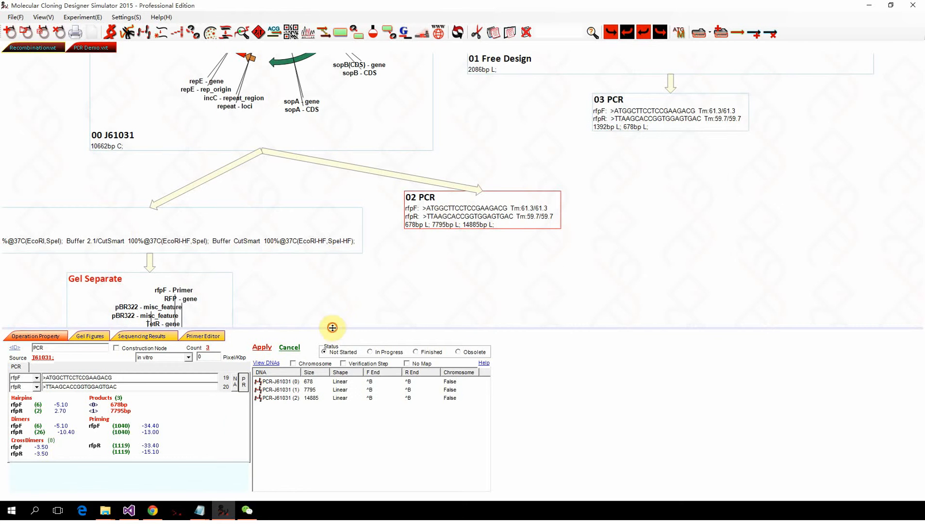
Examine the names and sequences of the forward and reverse primers in the 02 PCR operation
{"action": "left_click_drag", "start_coordinate": [332, 329], "coordinate": [444, 219]}
{"action": "scroll", "coordinate": [446, 217], "scroll_direction": "up", "scroll_amount": 1}
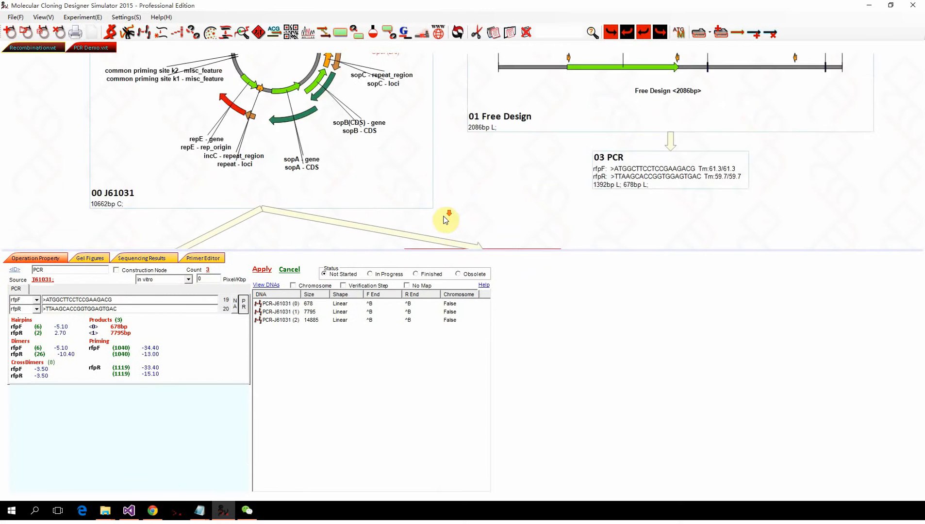
{"action": "scroll", "coordinate": [445, 217], "scroll_direction": "down", "scroll_amount": 3}
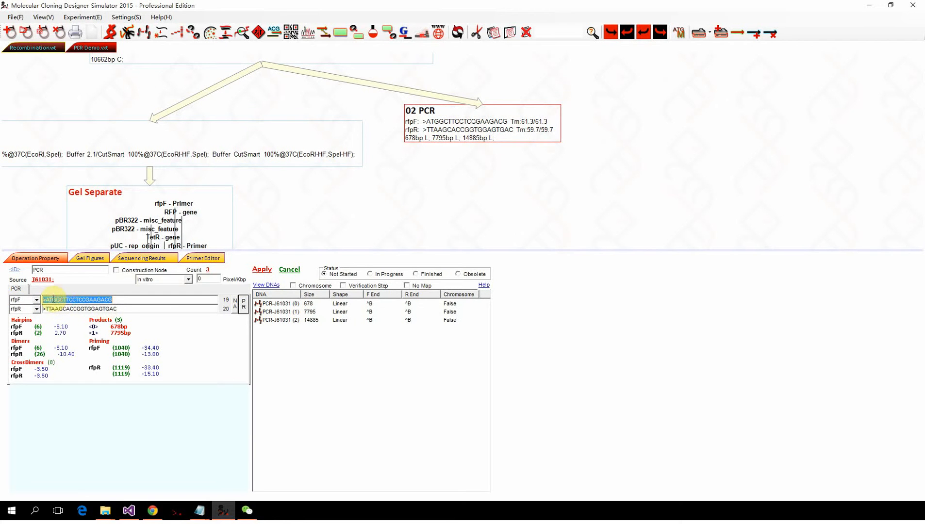
{"action": "double_click", "coordinate": [52, 299]}
{"action": "double_click", "coordinate": [63, 309]}
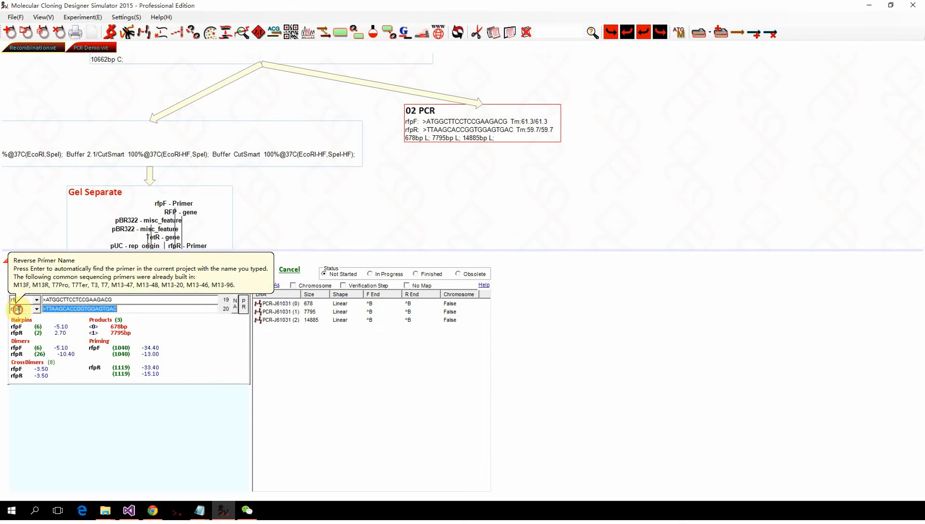
{"action": "double_click", "coordinate": [16, 309]}
{"action": "double_click", "coordinate": [25, 301]}
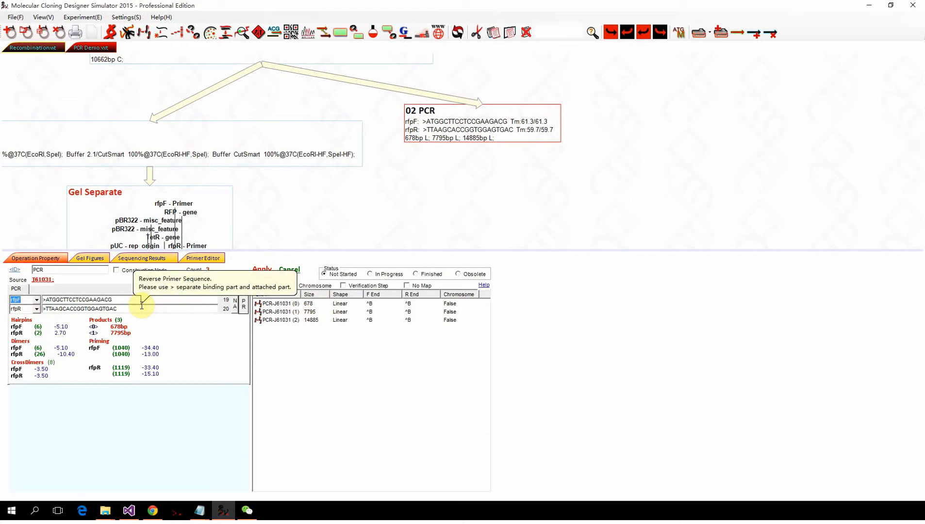
Choose the existing AmpF primer as the forward primer and restore rfpF
{"action": "type", "text": "p"}
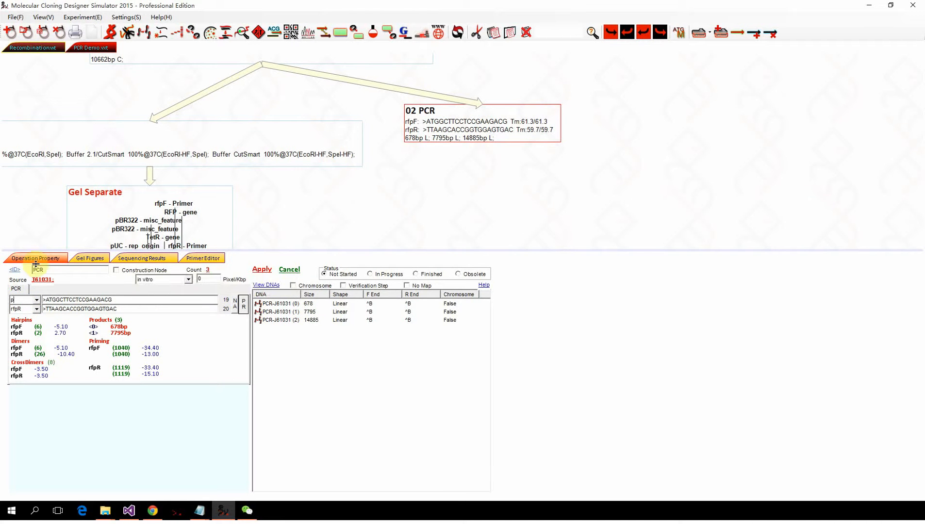
{"action": "left_click", "coordinate": [37, 300]}
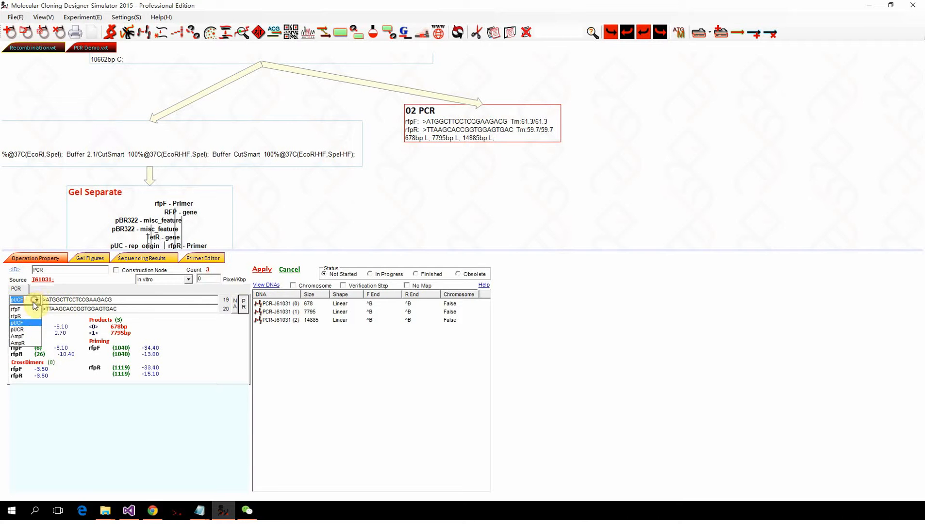
{"action": "left_click", "coordinate": [25, 337]}
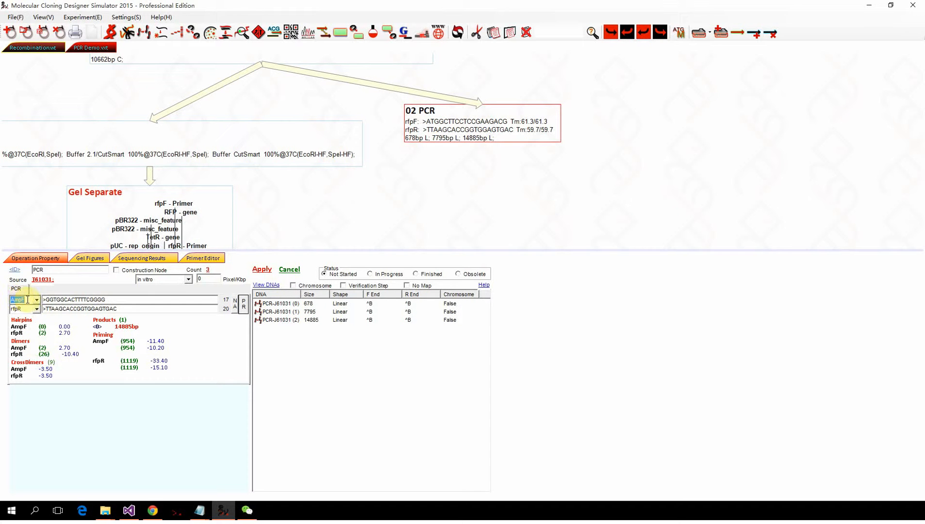
{"action": "left_click", "coordinate": [29, 307]}
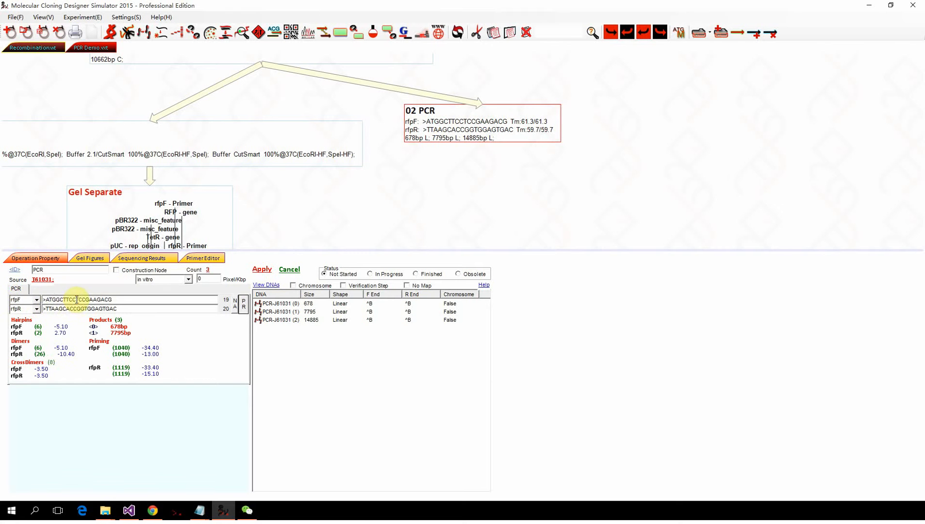
Load the forward primer by entering the name ampf, and rename it rpfF
{"action": "left_click_drag", "start_coordinate": [44, 300], "coordinate": [114, 301]}
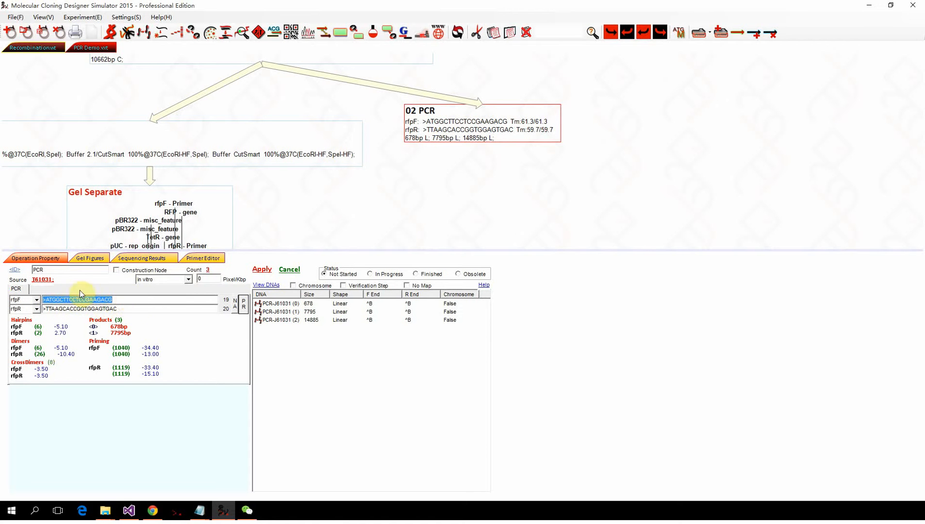
{"action": "double_click", "coordinate": [28, 302]}
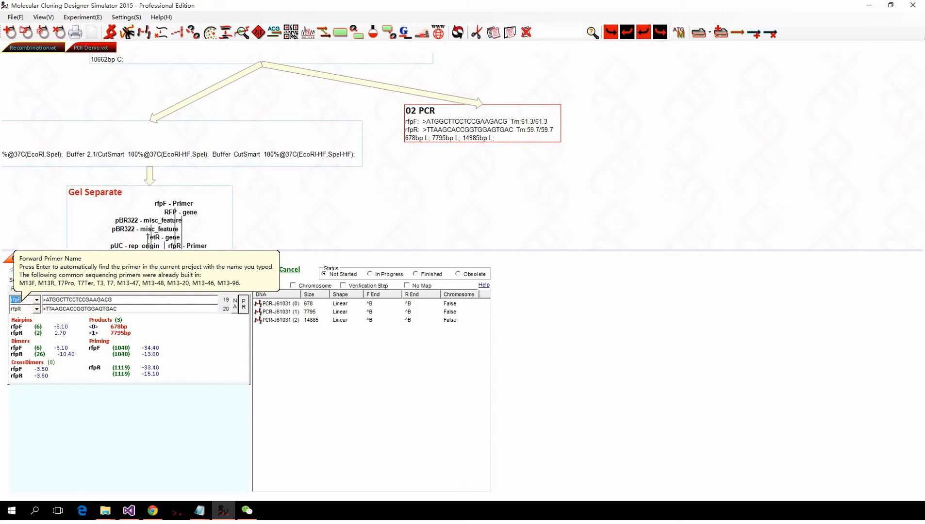
{"action": "type", "text": "ampf"}
{"action": "key", "text": "Return"}
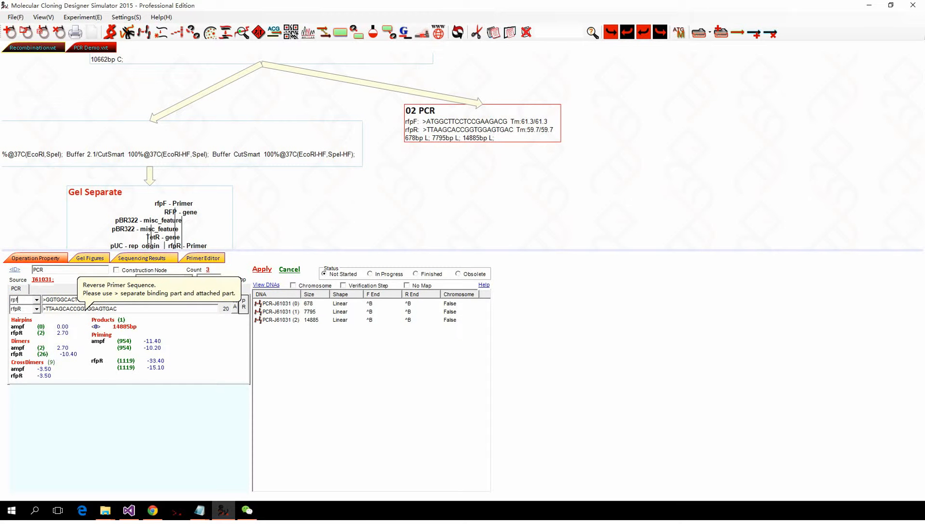
{"action": "left_click", "coordinate": [88, 311]}
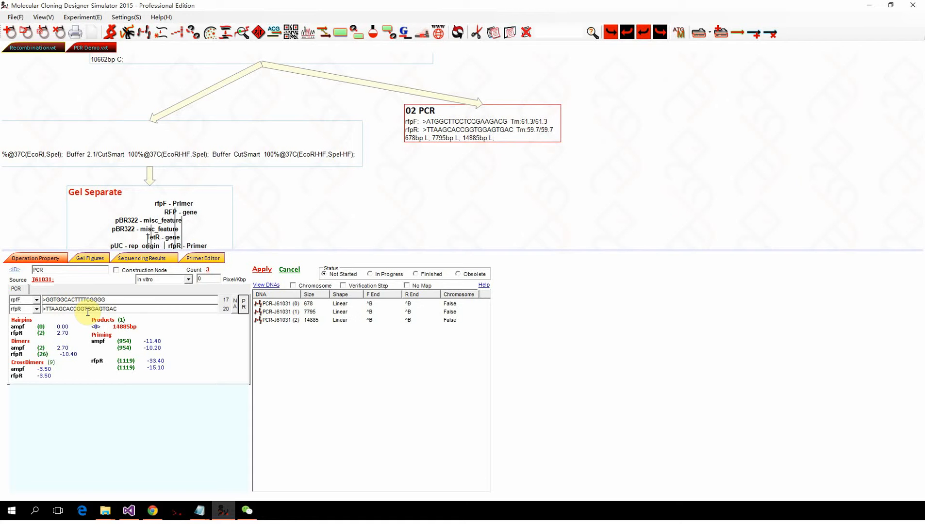
Open the interactive PCR primer design view for the J61031 plasmid
{"action": "scroll", "coordinate": [270, 246], "scroll_direction": "up", "scroll_amount": 1}
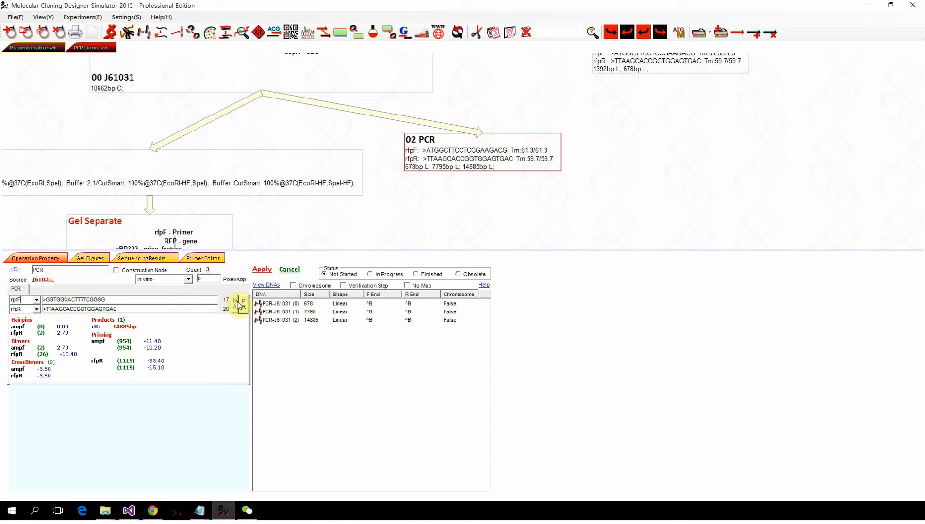
{"action": "left_click", "coordinate": [243, 306]}
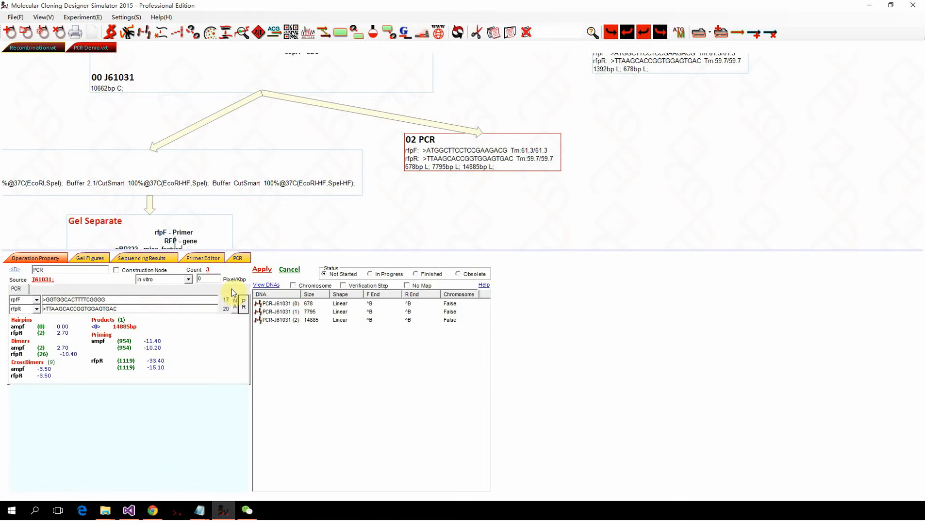
{"action": "left_click", "coordinate": [238, 259]}
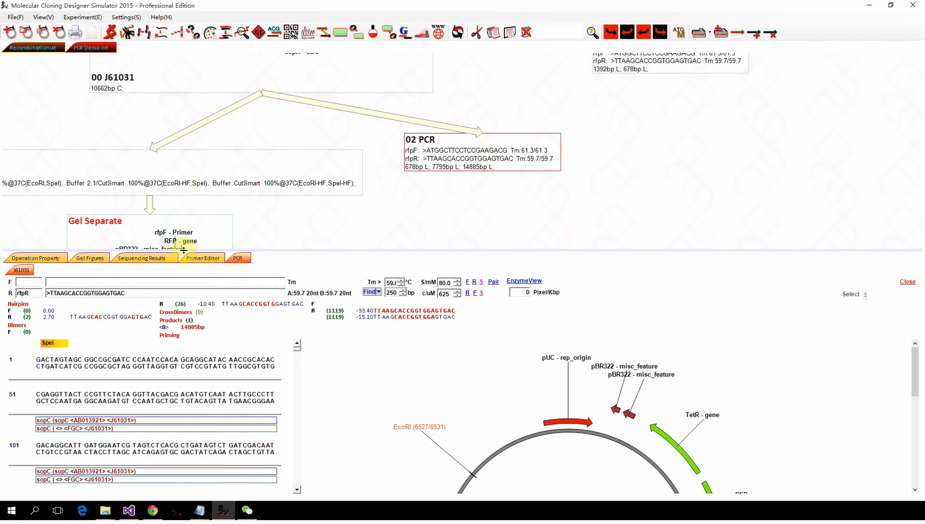
{"action": "left_click", "coordinate": [39, 260]}
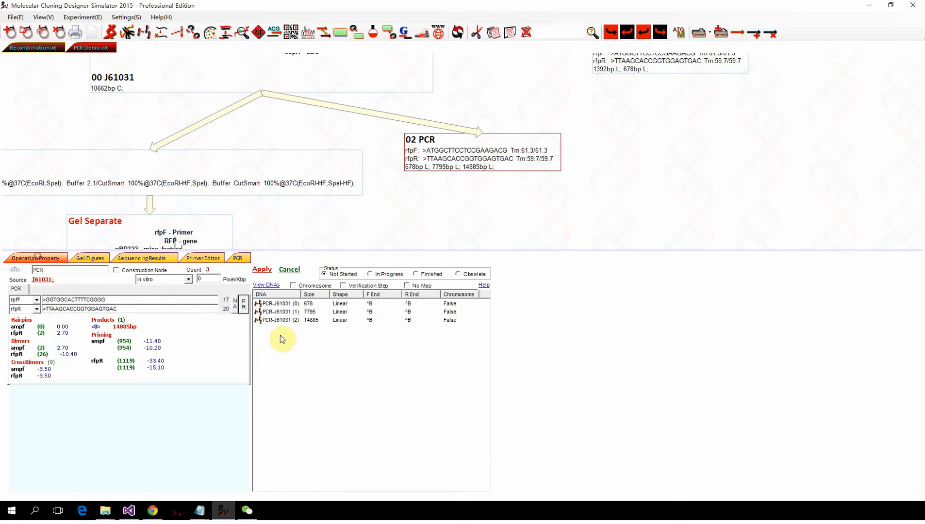
{"action": "left_click", "coordinate": [244, 308]}
{"action": "left_click", "coordinate": [240, 260]}
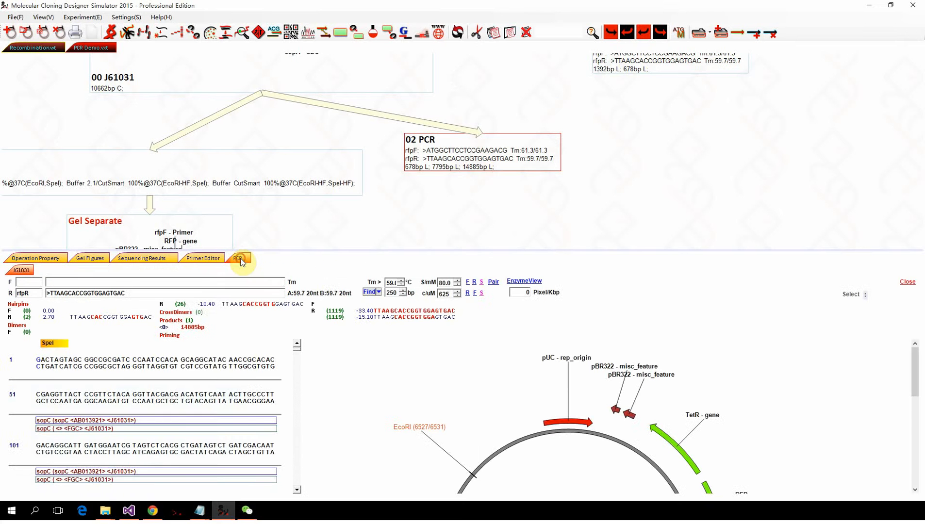
Enlarge the primer design view and select the RFP gene on the J61031 plasmid map
{"action": "left_click_drag", "start_coordinate": [260, 251], "coordinate": [260, 112]}
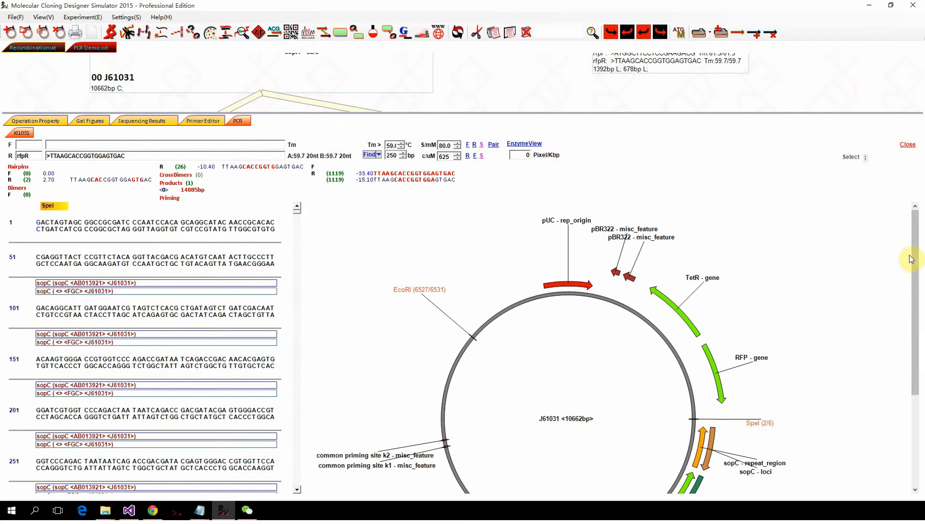
{"action": "left_click_drag", "start_coordinate": [913, 253], "coordinate": [890, 297]}
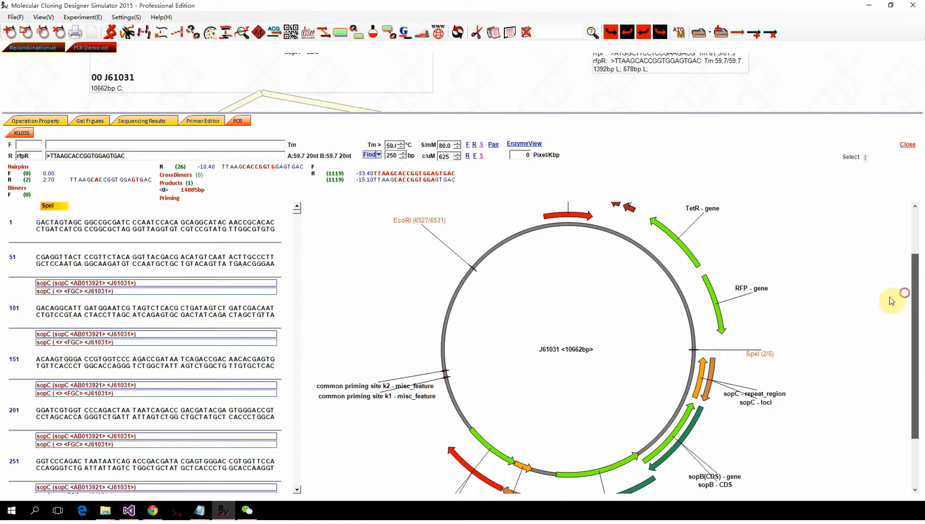
{"action": "left_click", "coordinate": [711, 294]}
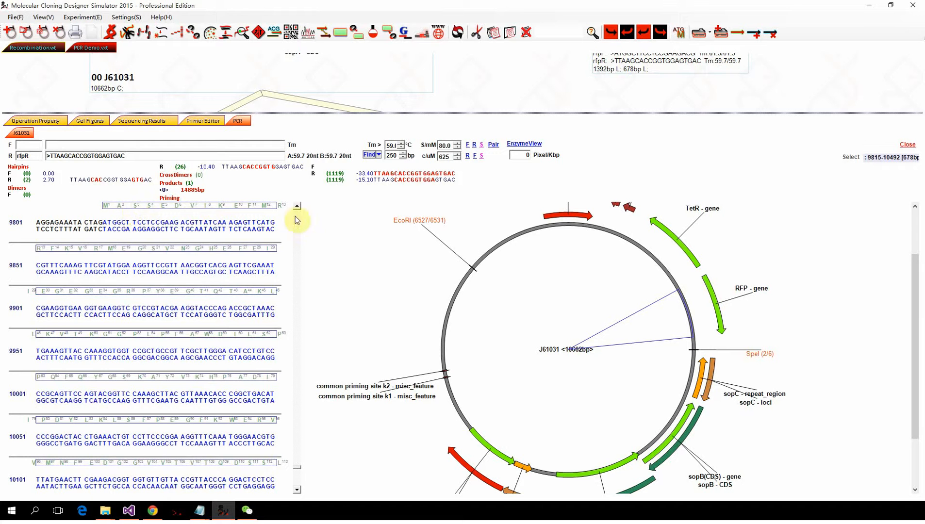
Set the minimum Tm to 62 °C and create the forward primer ATGGCTTCCTCCGAAGACGT at the start of the RFP gene
{"action": "left_click", "coordinate": [391, 145]}
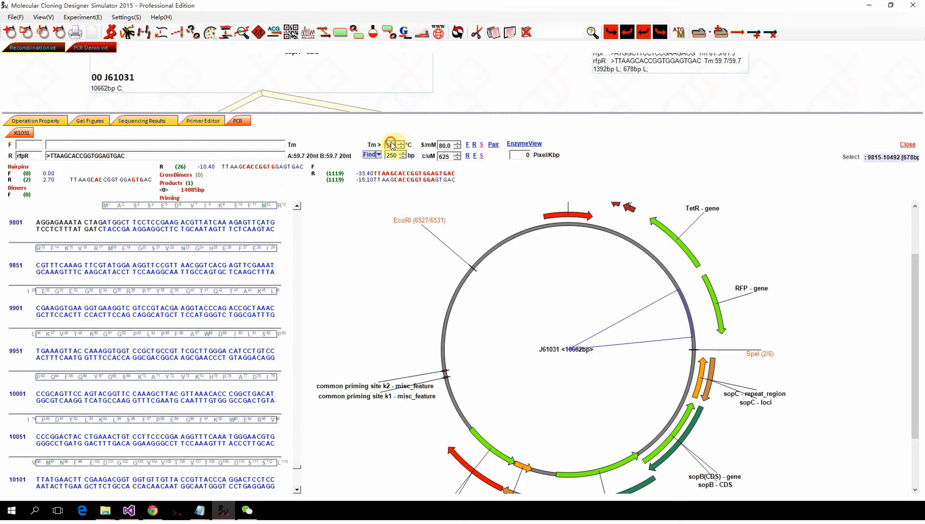
{"action": "left_click", "coordinate": [391, 147]}
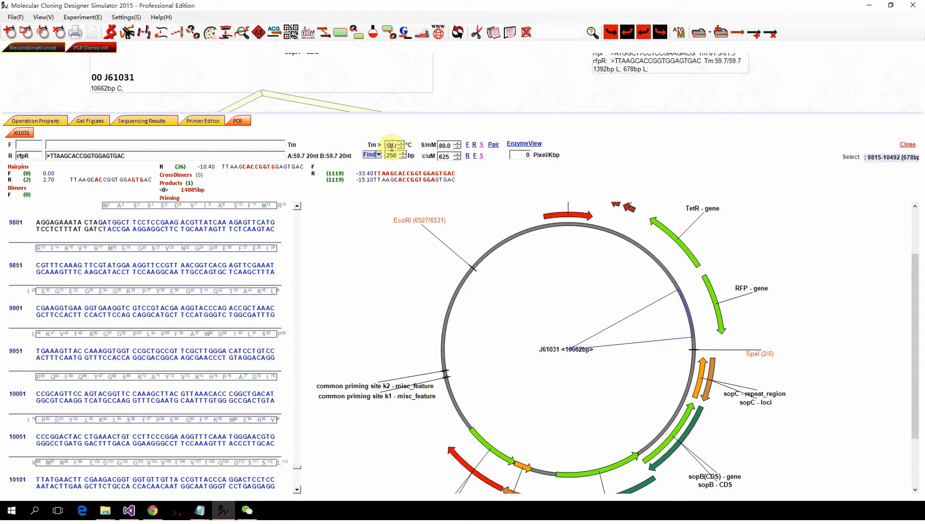
{"action": "left_click", "coordinate": [106, 221]}
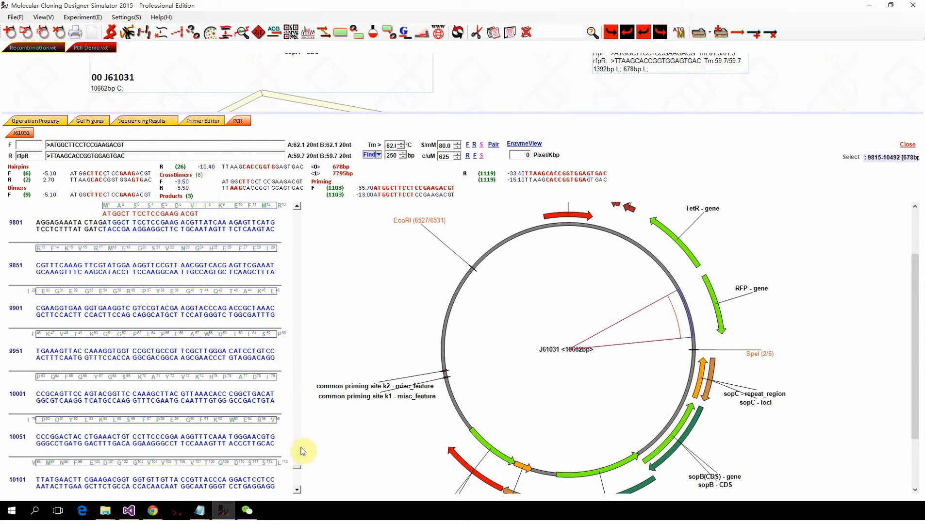
Create the reverse primer TTAAGCACCGGTGGAGTGACG at the end of the RFP gene sequence
{"action": "left_click", "coordinate": [299, 472]}
{"action": "left_click_drag", "start_coordinate": [298, 473], "coordinate": [297, 481]}
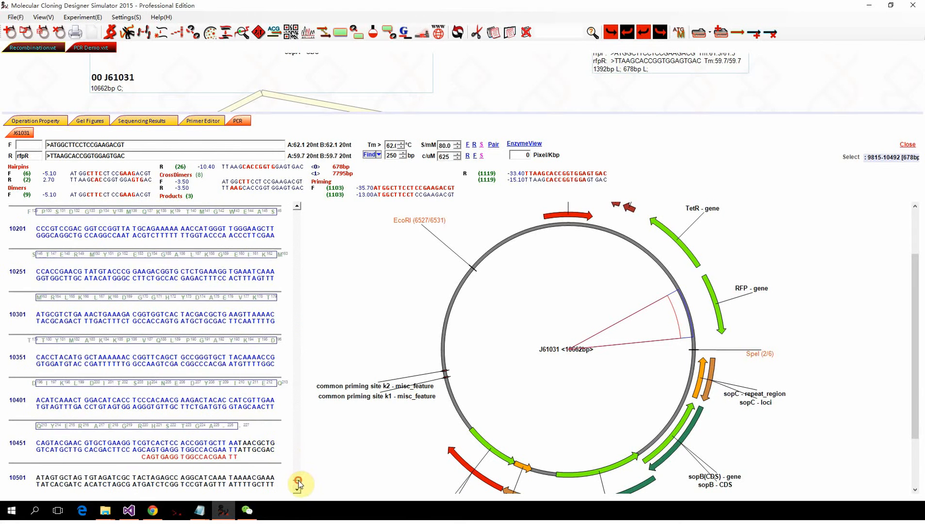
{"action": "left_click", "coordinate": [235, 414]}
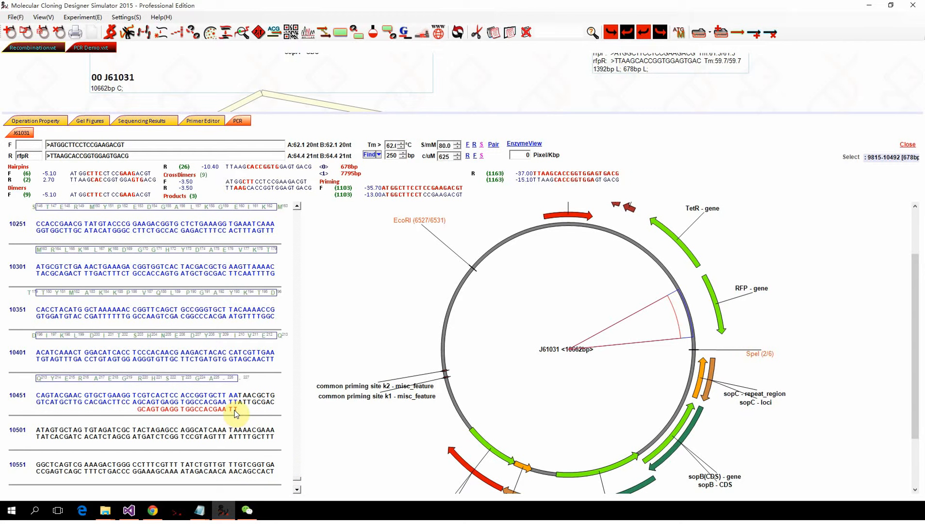
Name the forward primer rfpF and apply the redesigned primer pair to the PCR operation
{"action": "left_click", "coordinate": [23, 142]}
{"action": "type", "text": "rfpF"}
{"action": "left_click", "coordinate": [52, 121]}
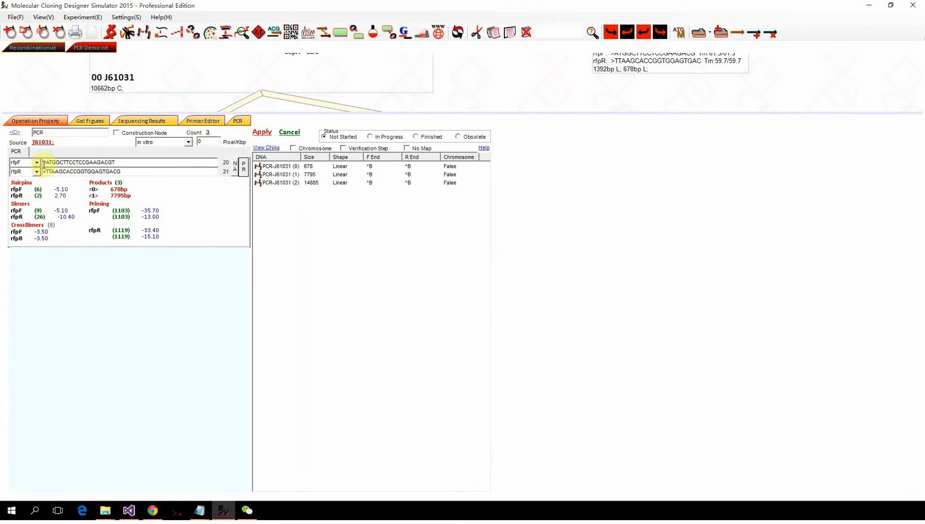
{"action": "left_click", "coordinate": [262, 133]}
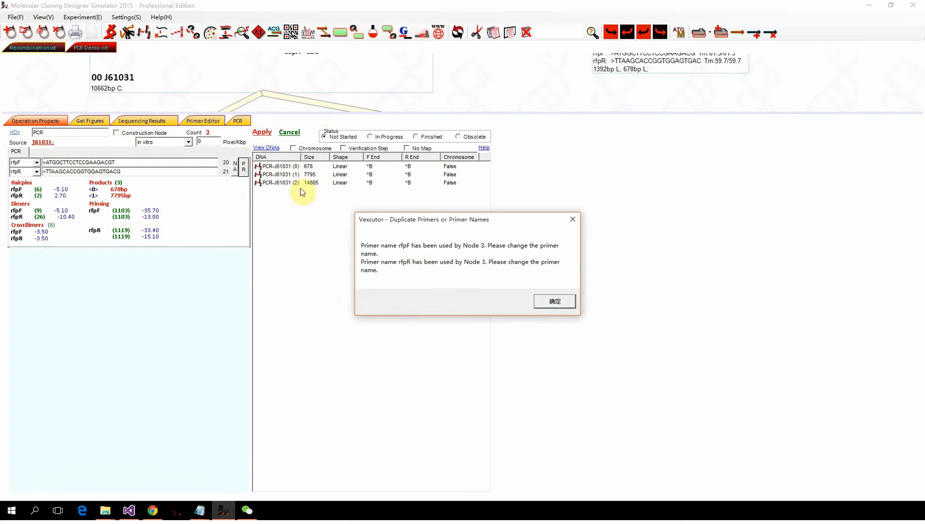
{"action": "left_click", "coordinate": [552, 305]}
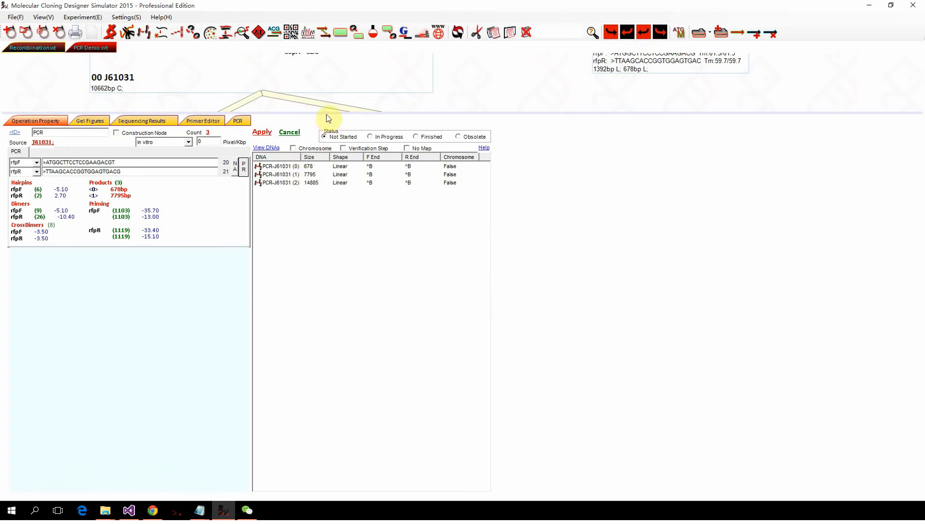
Select the repE gene on the map in the PCR primer design view and try to find primers for it
{"action": "left_click_drag", "start_coordinate": [328, 118], "coordinate": [326, 175]}
{"action": "left_click", "coordinate": [241, 185]}
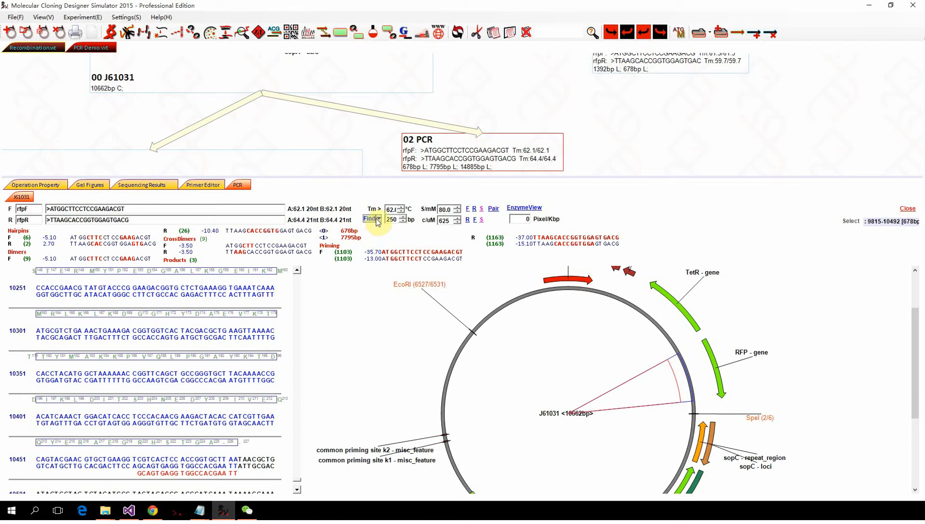
{"action": "left_click_drag", "start_coordinate": [378, 177], "coordinate": [378, 140]}
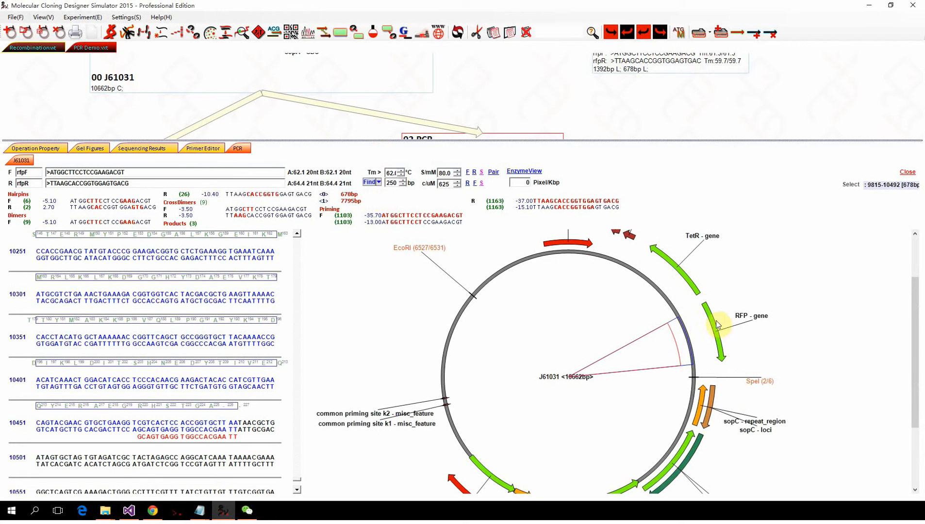
{"action": "left_click_drag", "start_coordinate": [910, 338], "coordinate": [910, 404]}
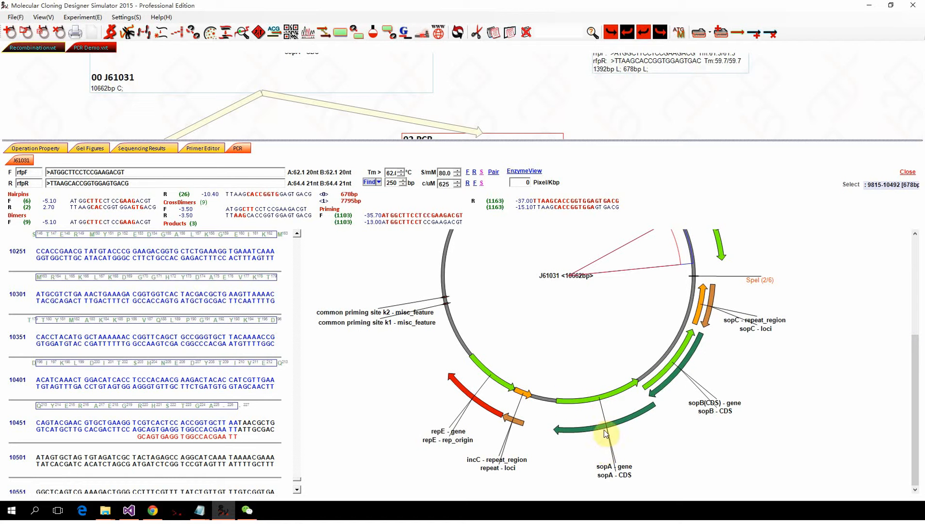
{"action": "left_click", "coordinate": [493, 380]}
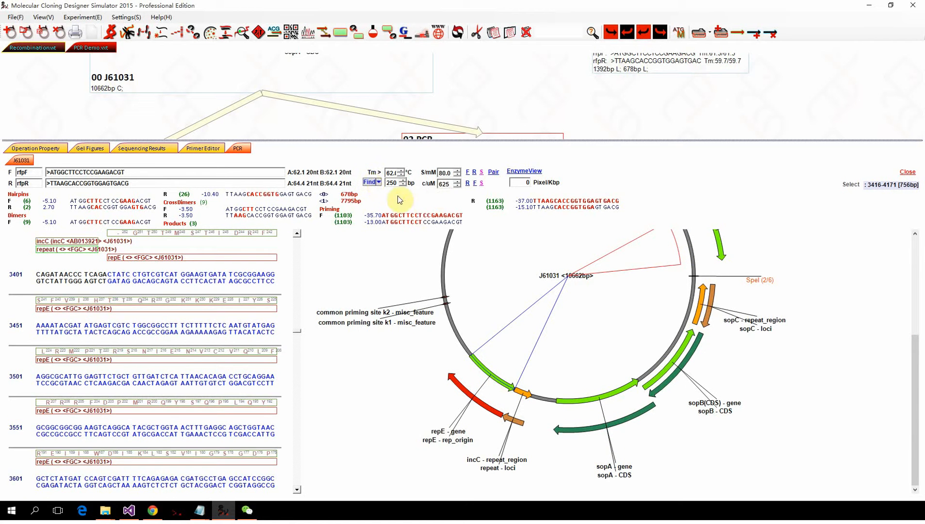
{"action": "left_click", "coordinate": [371, 183]}
Select the region 3347-4345 around repE on the plasmid map and find a primer pair for it
{"action": "left_click_drag", "start_coordinate": [527, 375], "coordinate": [458, 345]}
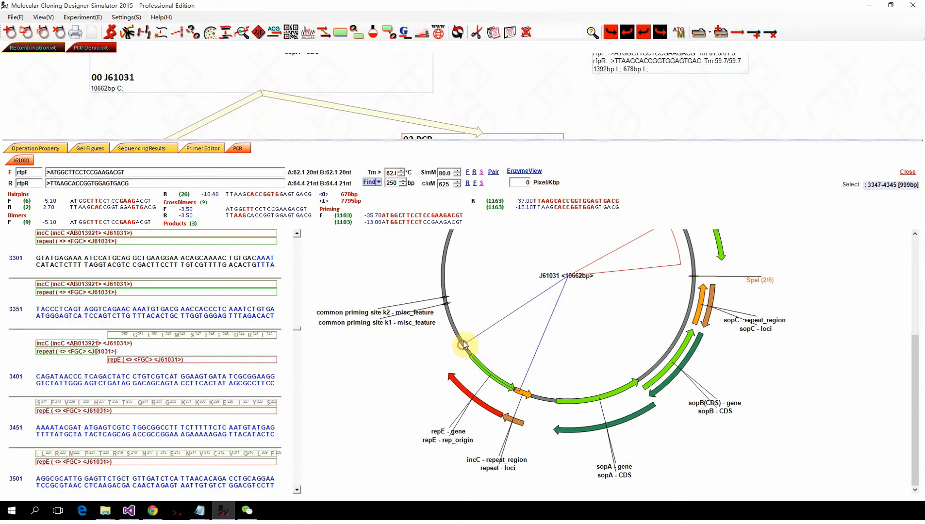
{"action": "left_click", "coordinate": [369, 183]}
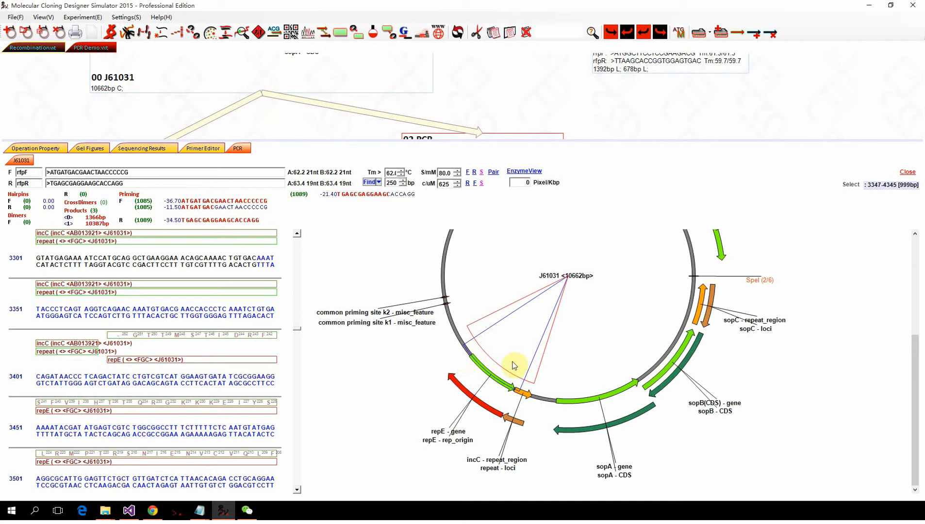
{"action": "scroll", "coordinate": [847, 337], "scroll_direction": "up", "scroll_amount": 2}
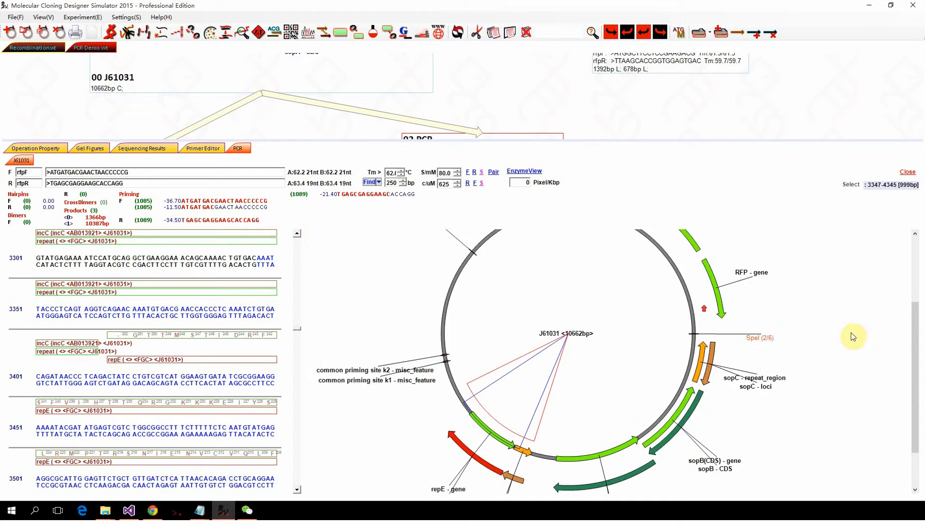
Select the RFP gene on the plasmid map, and extend the selection to the surrounding region 9691-10535
{"action": "scroll", "coordinate": [748, 326], "scroll_direction": "down", "scroll_amount": 1}
{"action": "left_click", "coordinate": [718, 288]}
{"action": "scroll", "coordinate": [695, 273], "scroll_direction": "up", "scroll_amount": 2}
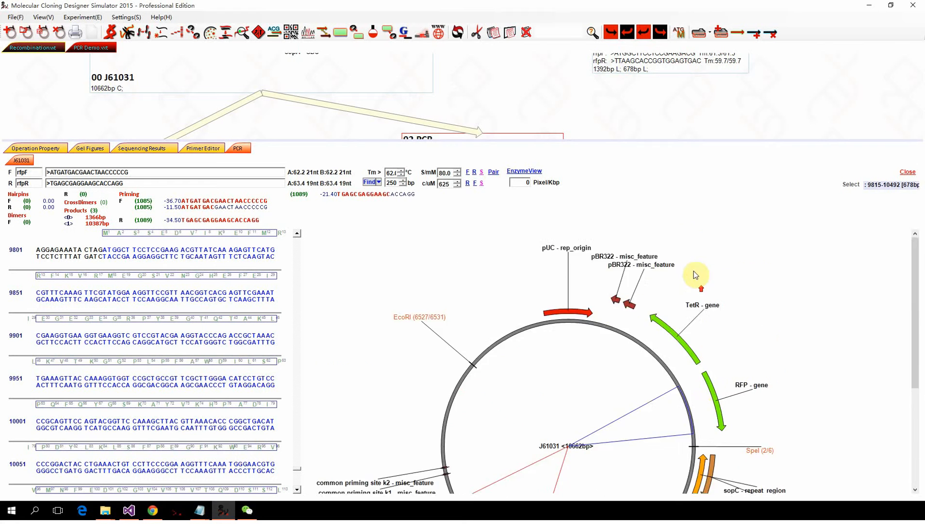
{"action": "scroll", "coordinate": [694, 270], "scroll_direction": "down", "scroll_amount": 3}
{"action": "scroll", "coordinate": [695, 270], "scroll_direction": "up", "scroll_amount": 2}
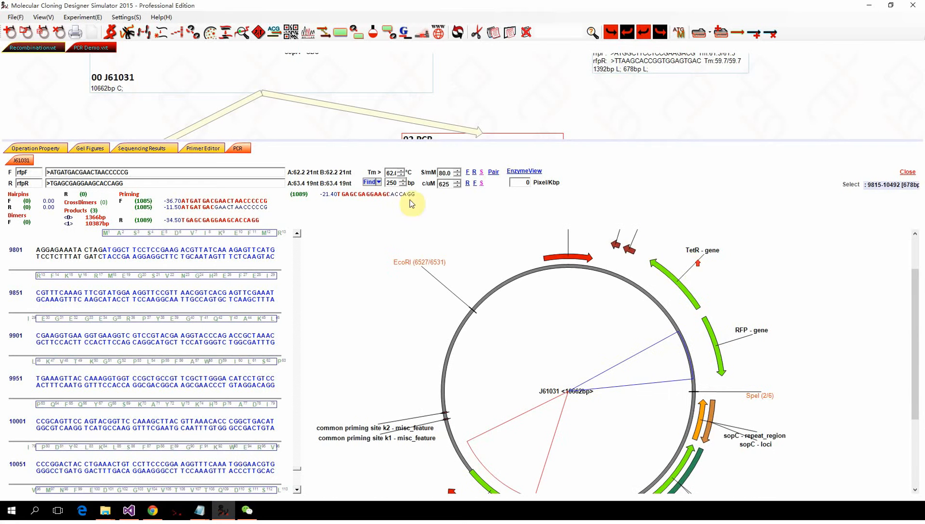
{"action": "left_click", "coordinate": [690, 312]}
{"action": "left_click_drag", "start_coordinate": [697, 362], "coordinate": [697, 384]}
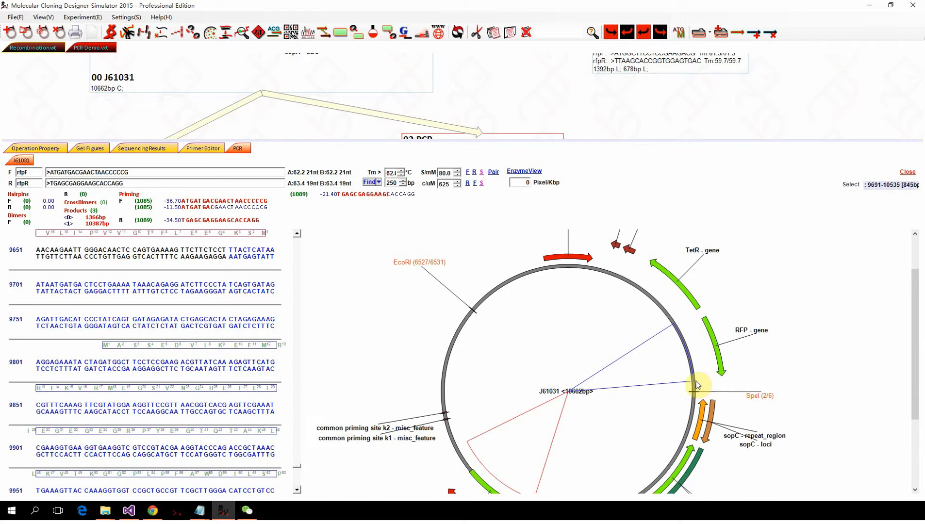
Select the region 8697-10526 from pBR322 past the RFP gene on the plasmid map and find primers for it
{"action": "left_click", "coordinate": [621, 270]}
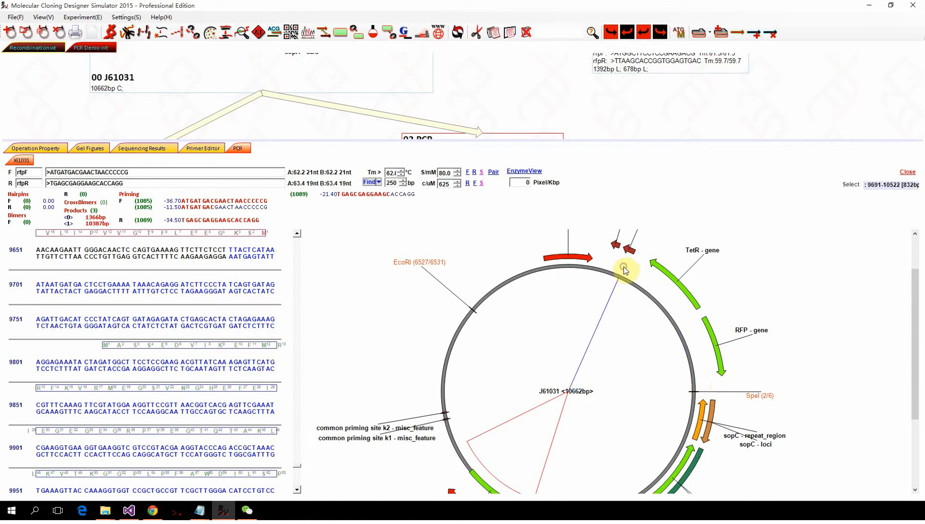
{"action": "left_click_drag", "start_coordinate": [666, 308], "coordinate": [712, 380]}
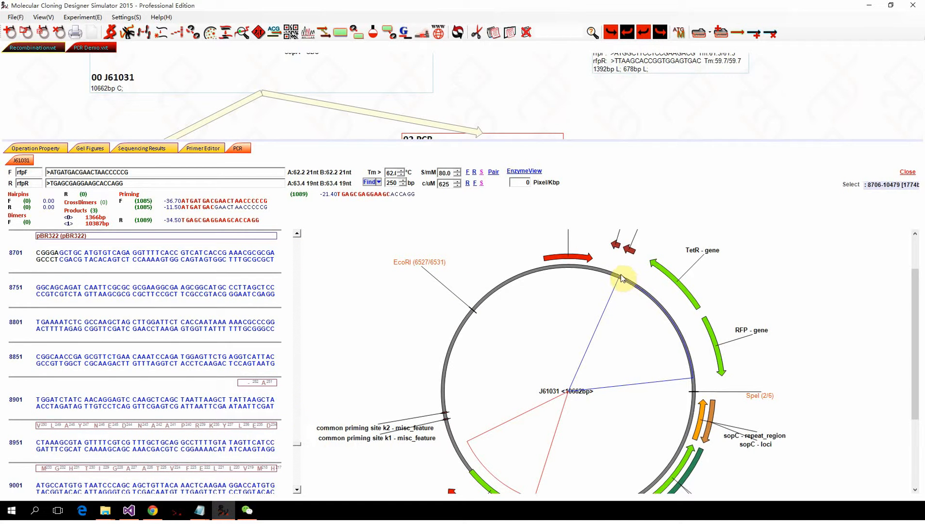
{"action": "left_click_drag", "start_coordinate": [621, 273], "coordinate": [694, 384]}
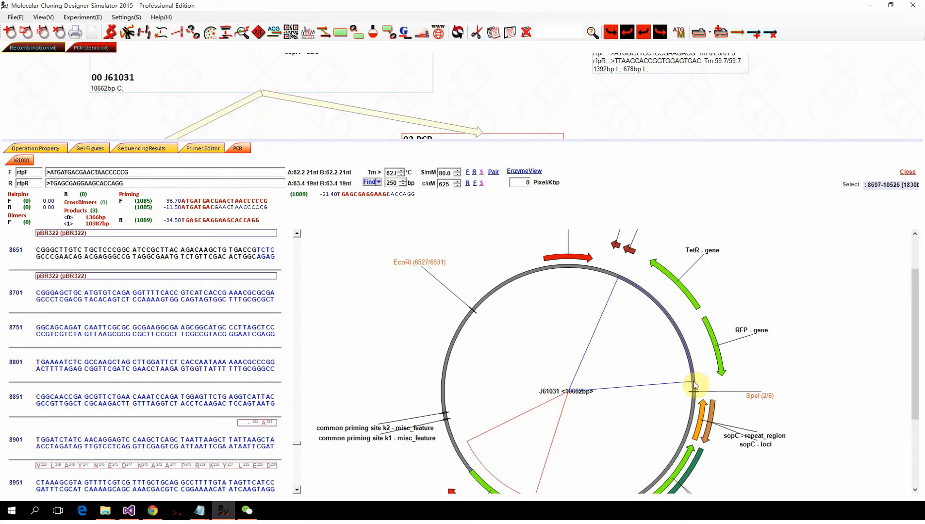
{"action": "left_click", "coordinate": [369, 183]}
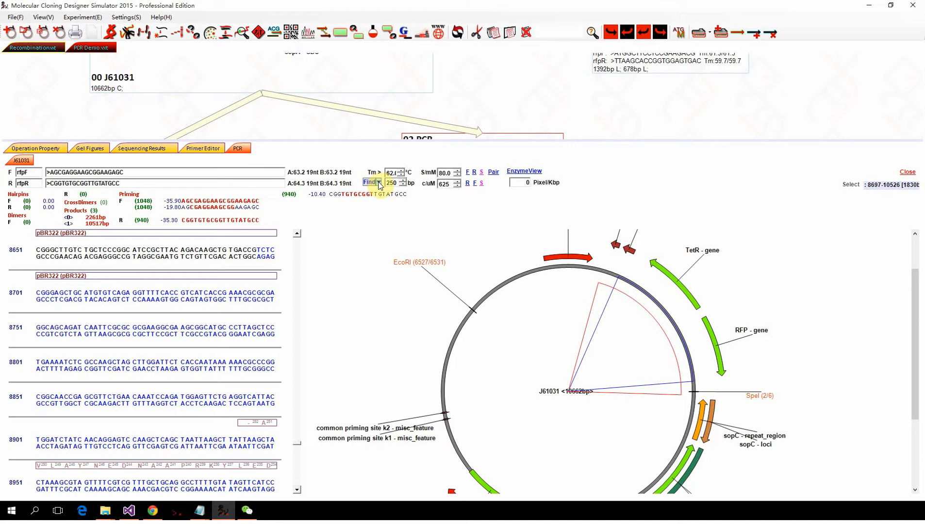
Browse the candidate primer pairs found for the region and use the pair AGTGAGCGAGGAAGCGGAA / CCCGAAGGTGAGCCAGTGT
{"action": "left_click", "coordinate": [379, 183]}
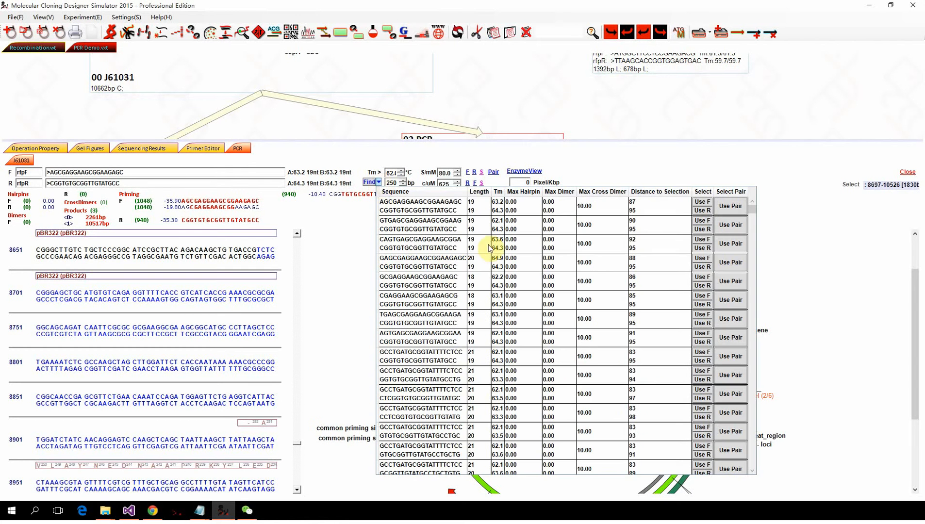
{"action": "mouse_move", "coordinate": [751, 206]}
{"action": "left_mouse_down"}
{"action": "mouse_move", "coordinate": [748, 438]}
{"action": "mouse_move", "coordinate": [737, 194]}
{"action": "left_mouse_up"}
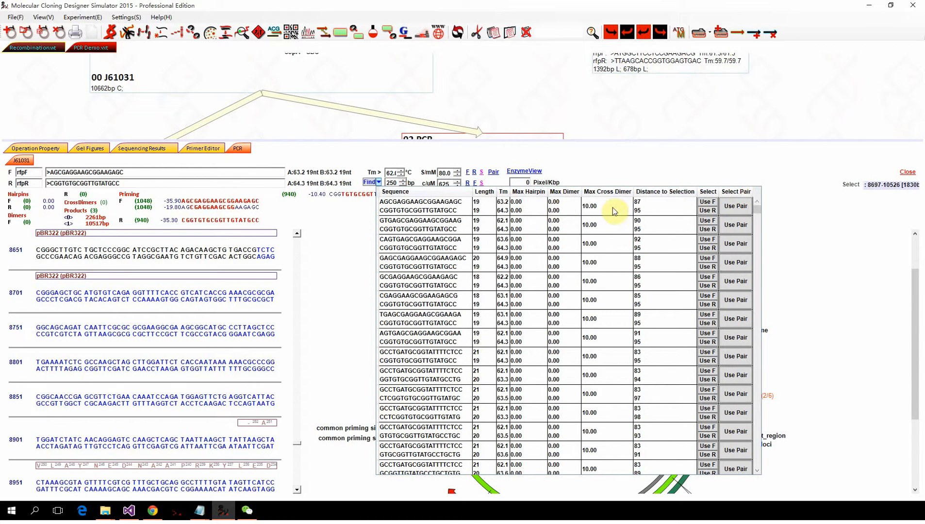
{"action": "mouse_move", "coordinate": [759, 219]}
{"action": "left_mouse_down"}
{"action": "mouse_move", "coordinate": [763, 479]}
{"action": "mouse_move", "coordinate": [765, 207]}
{"action": "left_mouse_up"}
{"action": "left_click", "coordinate": [839, 253]}
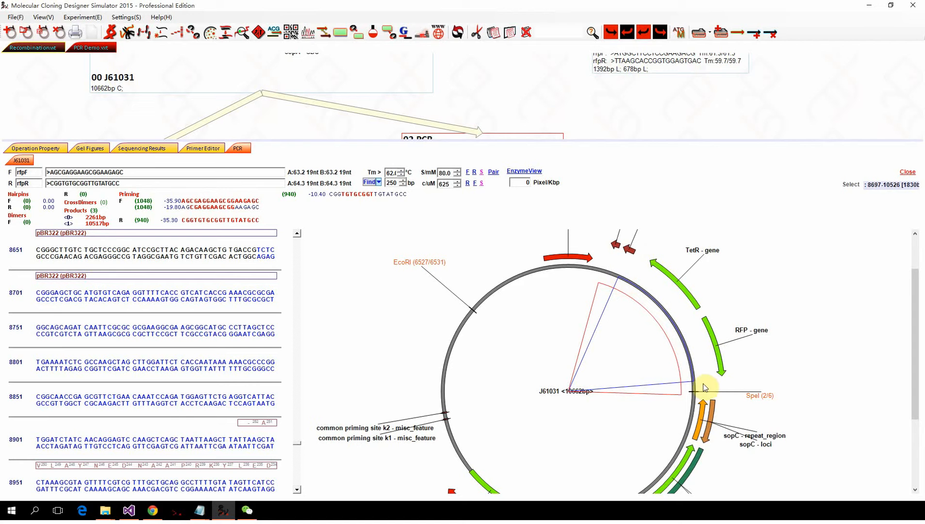
{"action": "left_click", "coordinate": [374, 183]}
{"action": "left_click_drag", "start_coordinate": [757, 216], "coordinate": [752, 264]}
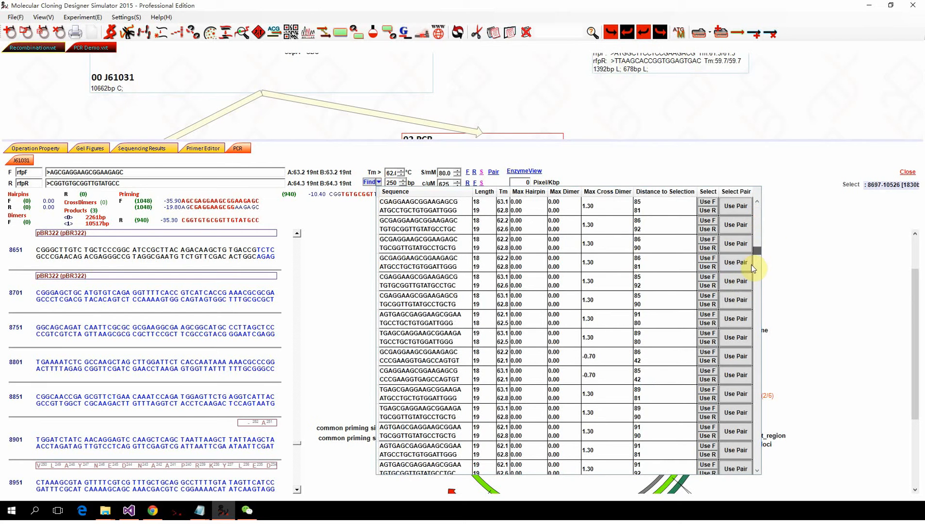
{"action": "left_click", "coordinate": [736, 263]}
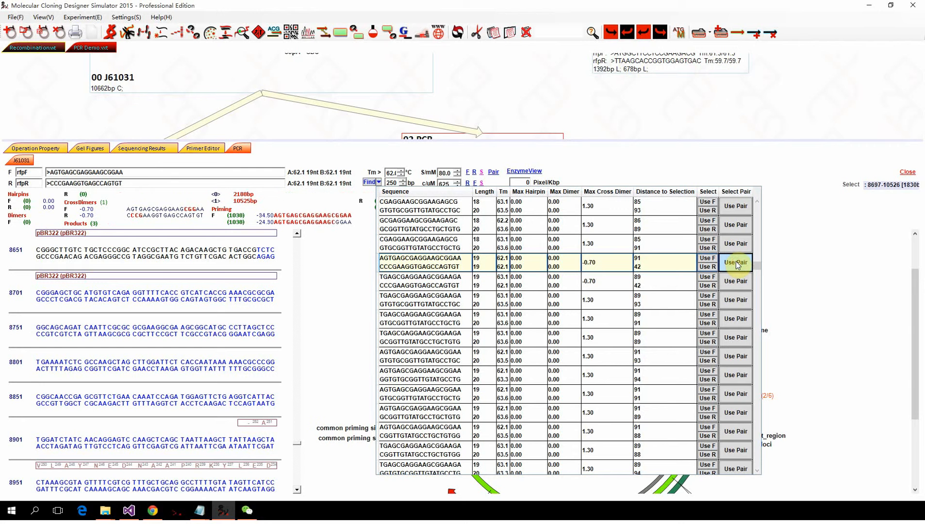
Use TGAGCGAGGAAGCGGAAGA as forward and GTGTGCGGTTGTATGCCTGC as reverse primer from the candidates, and close the list
{"action": "left_click", "coordinate": [707, 296]}
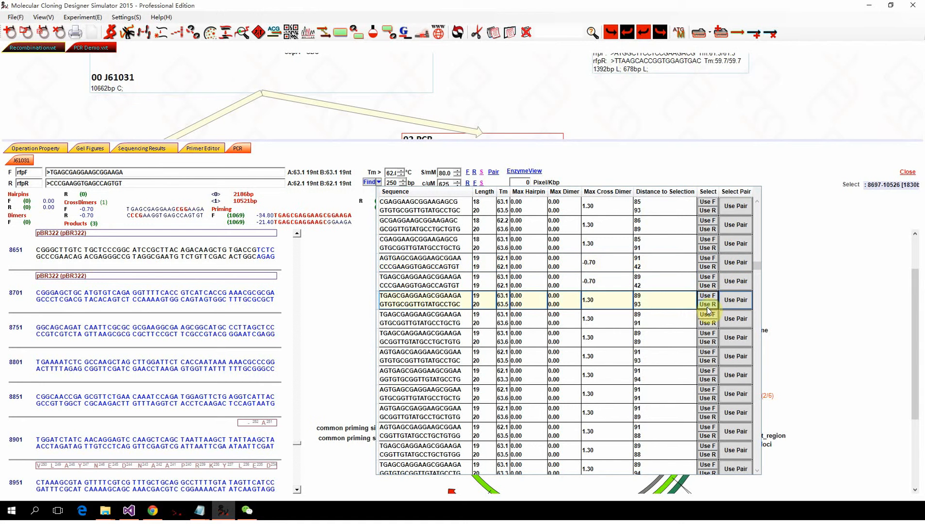
{"action": "left_click", "coordinate": [707, 305]}
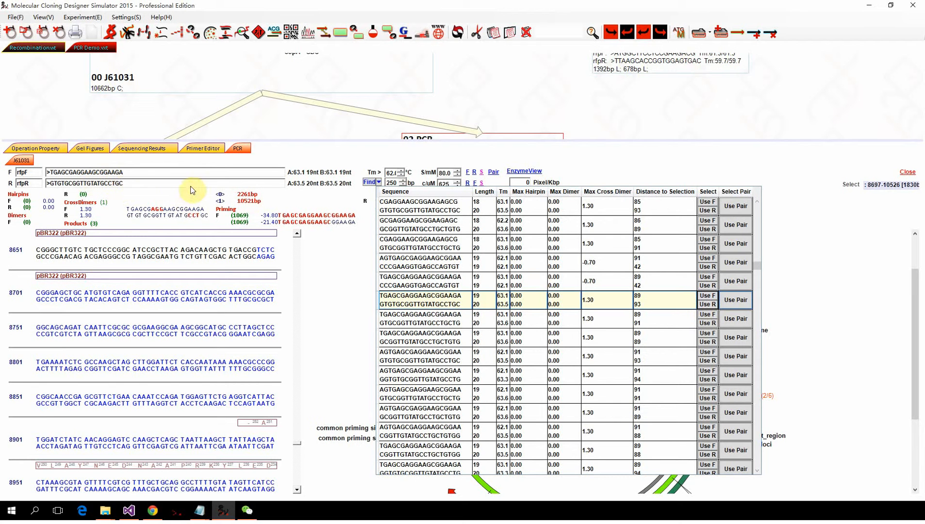
{"action": "left_click", "coordinate": [579, 163]}
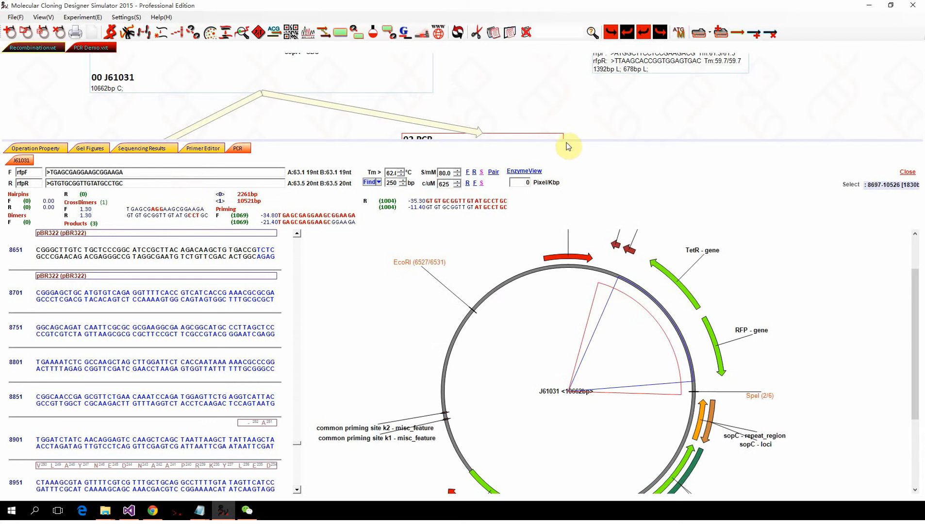
Enlarge the workflow area and delete the PCR operation under the Free Design sequence
{"action": "left_click_drag", "start_coordinate": [568, 142], "coordinate": [567, 253]}
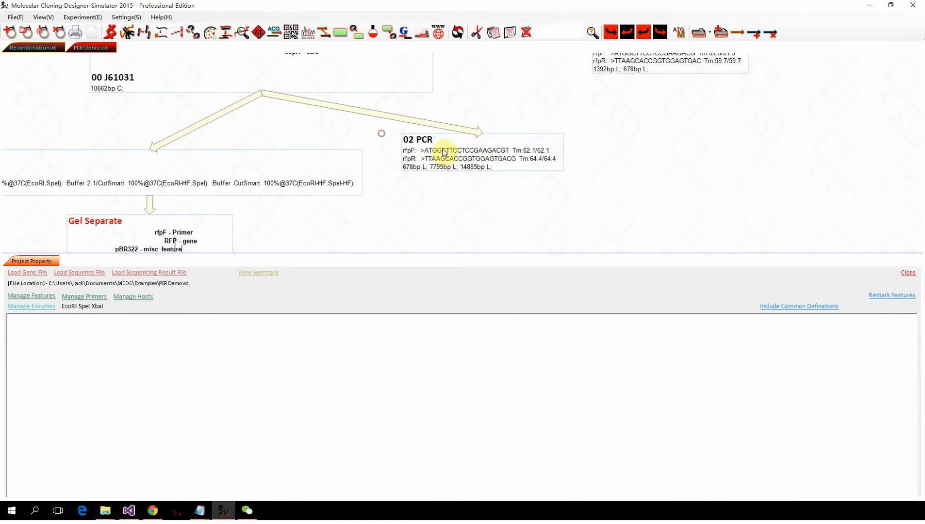
{"action": "left_click", "coordinate": [440, 147]}
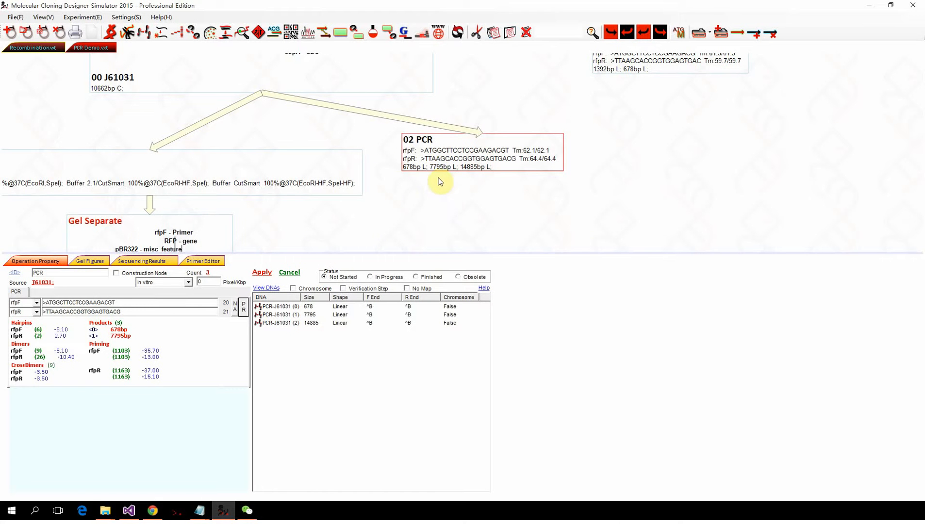
{"action": "left_click_drag", "start_coordinate": [354, 252], "coordinate": [368, 227]}
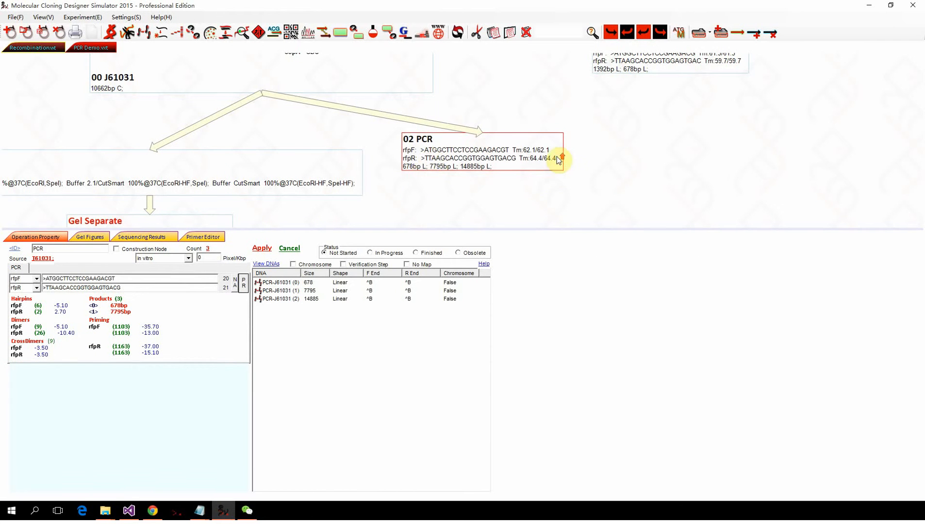
{"action": "scroll", "coordinate": [623, 138], "scroll_direction": "up", "scroll_amount": 1}
{"action": "left_click", "coordinate": [627, 124]}
{"action": "key", "text": "Delete"}
{"action": "key", "text": "Return"}
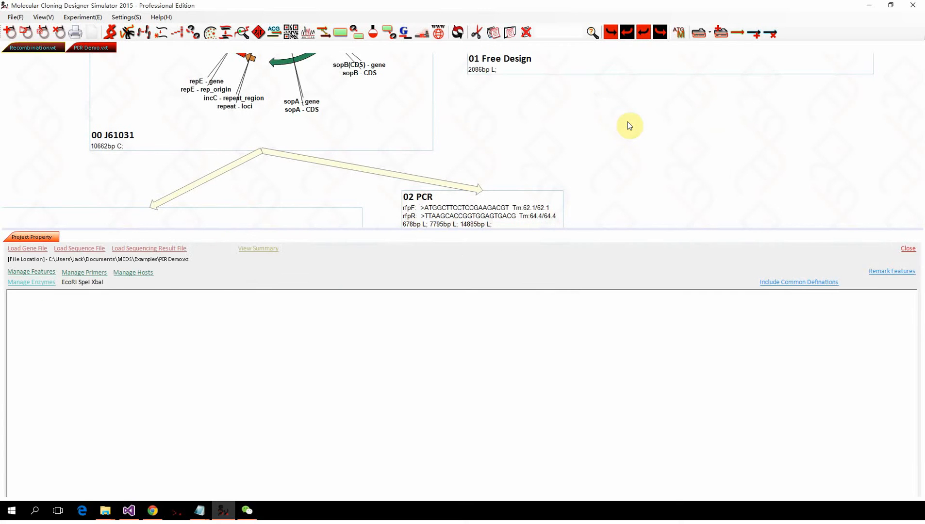
Examine the primer sequences, melting temperatures and product sizes of the 02 PCR operation under J61031
{"action": "scroll", "coordinate": [463, 135], "scroll_direction": "down", "scroll_amount": 2}
{"action": "left_click", "coordinate": [464, 136]}
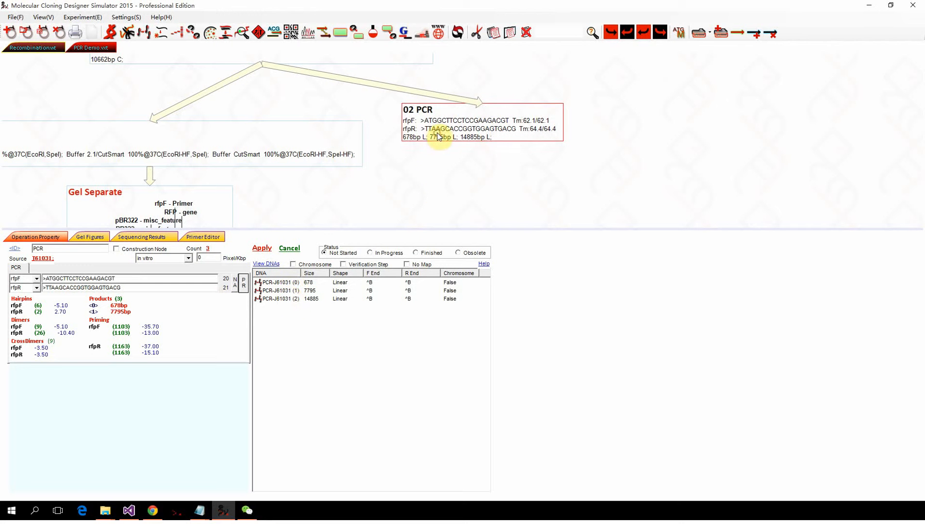
{"action": "scroll", "coordinate": [432, 142], "scroll_direction": "up", "scroll_amount": 3}
{"action": "scroll", "coordinate": [326, 144], "scroll_direction": "down", "scroll_amount": 5}
{"action": "scroll", "coordinate": [399, 83], "scroll_direction": "up", "scroll_amount": 1}
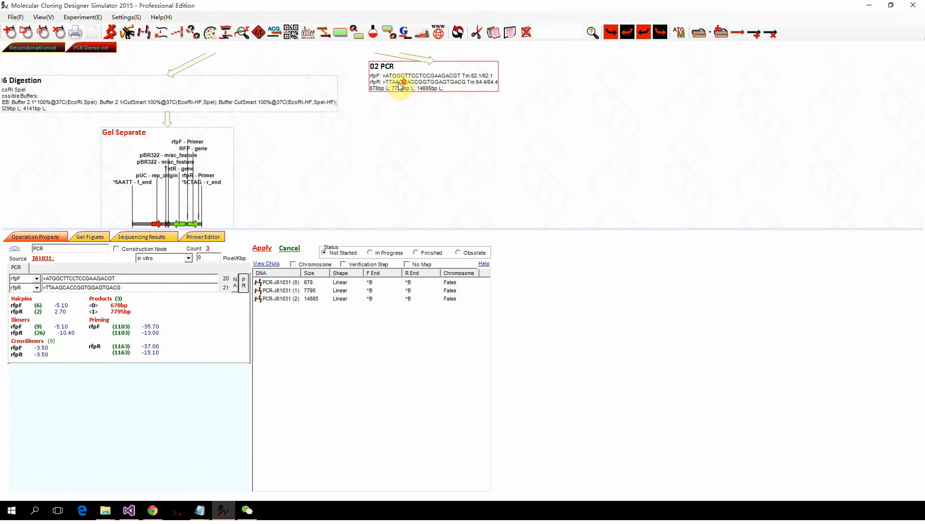
{"action": "scroll", "coordinate": [399, 84], "scroll_direction": "up", "scroll_amount": 1}
{"action": "scroll", "coordinate": [406, 131], "scroll_direction": "up", "scroll_amount": 3}
{"action": "scroll", "coordinate": [407, 134], "scroll_direction": "down", "scroll_amount": 1}
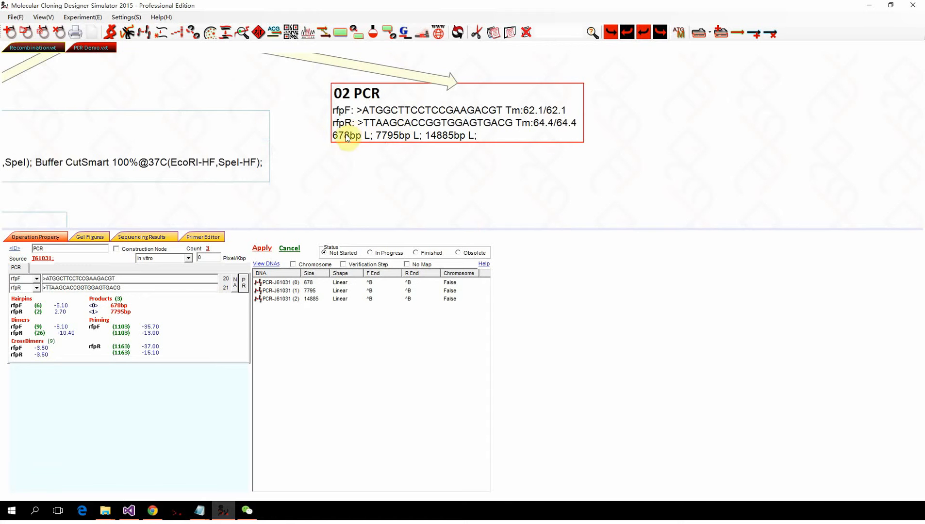
{"action": "scroll", "coordinate": [354, 142], "scroll_direction": "up", "scroll_amount": 2}
{"action": "scroll", "coordinate": [355, 142], "scroll_direction": "down", "scroll_amount": 1}
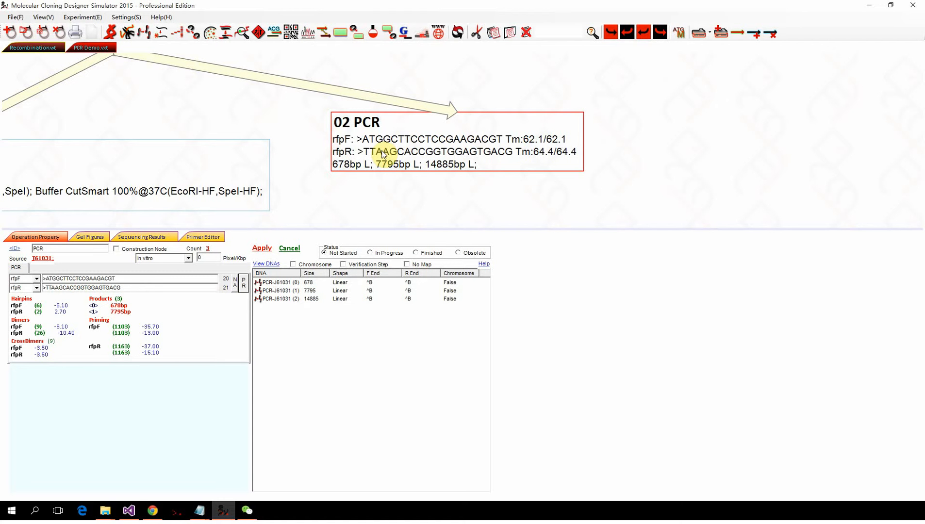
Move the 02 PCR node slightly within the workflow and compare it with the J61031 plasmid above
{"action": "left_click_drag", "start_coordinate": [414, 151], "coordinate": [379, 154]}
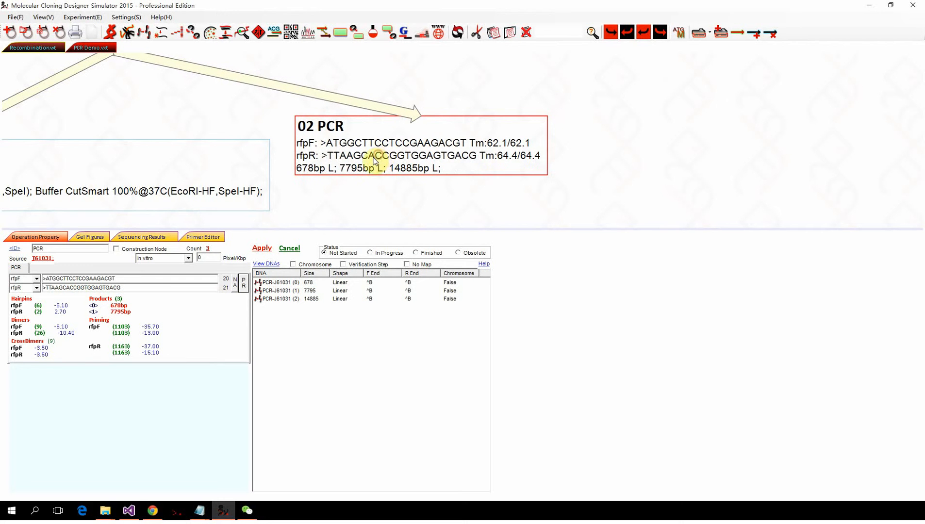
{"action": "scroll", "coordinate": [373, 161], "scroll_direction": "up", "scroll_amount": 5}
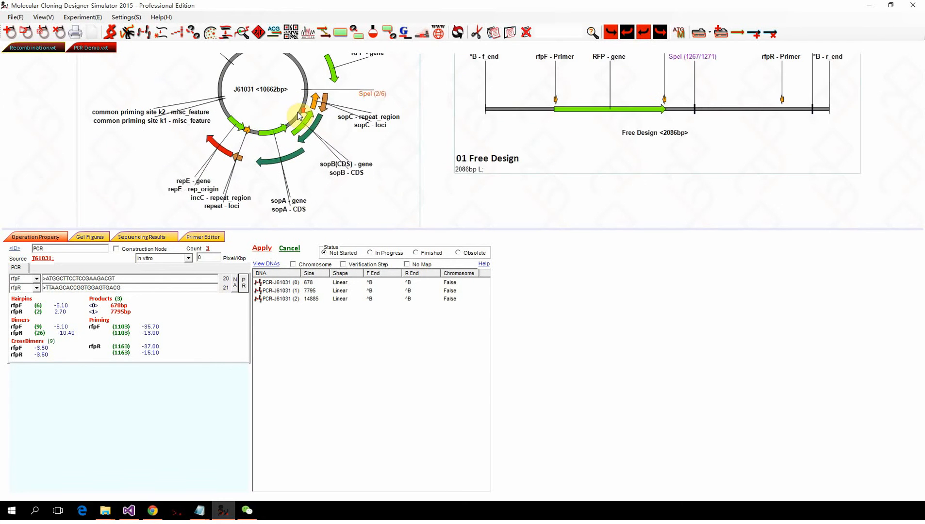
{"action": "scroll", "coordinate": [297, 112], "scroll_direction": "down", "scroll_amount": 5}
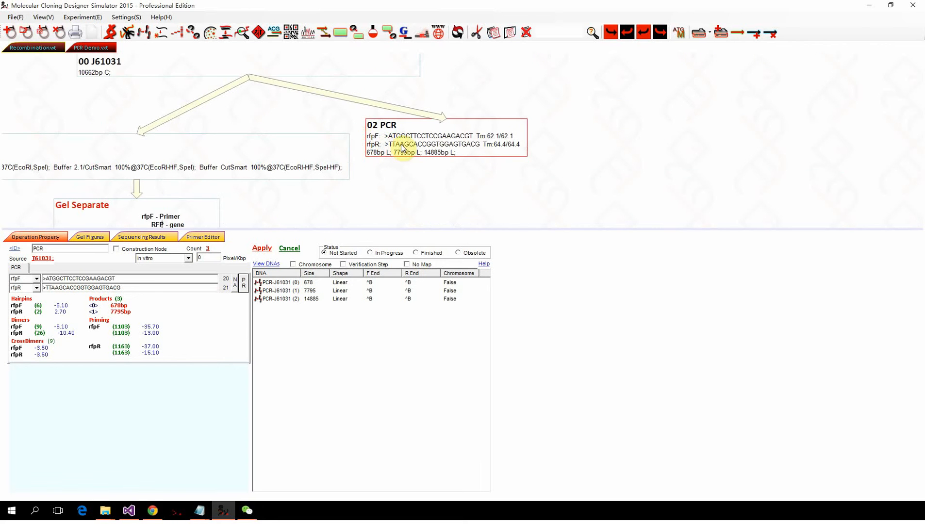
{"action": "left_click_drag", "start_coordinate": [412, 146], "coordinate": [410, 140]}
{"action": "scroll", "coordinate": [406, 145], "scroll_direction": "up", "scroll_amount": 3}
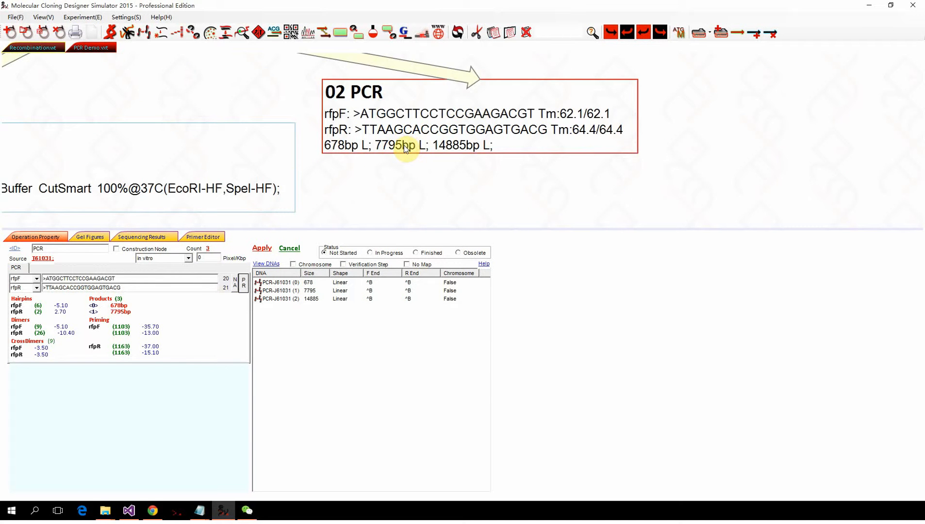
{"action": "scroll", "coordinate": [438, 147], "scroll_direction": "up", "scroll_amount": 4}
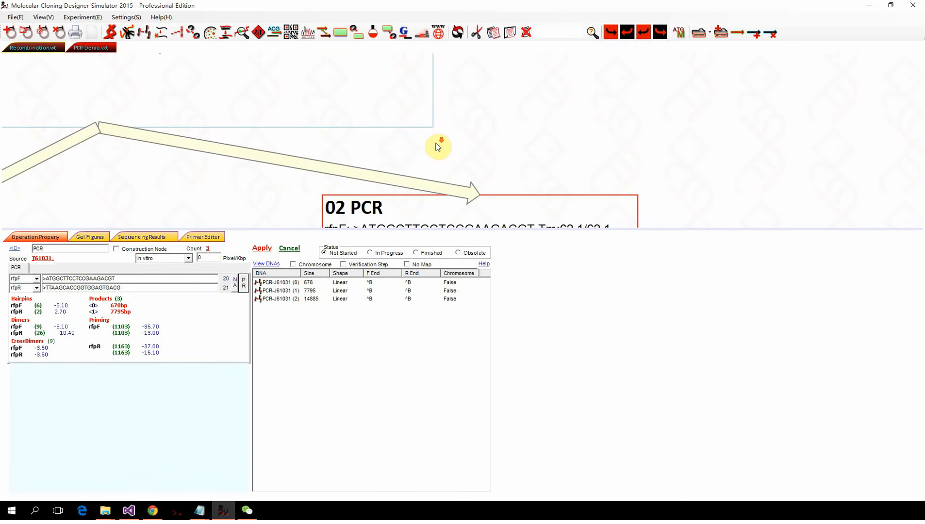
{"action": "scroll", "coordinate": [439, 151], "scroll_direction": "down", "scroll_amount": 3}
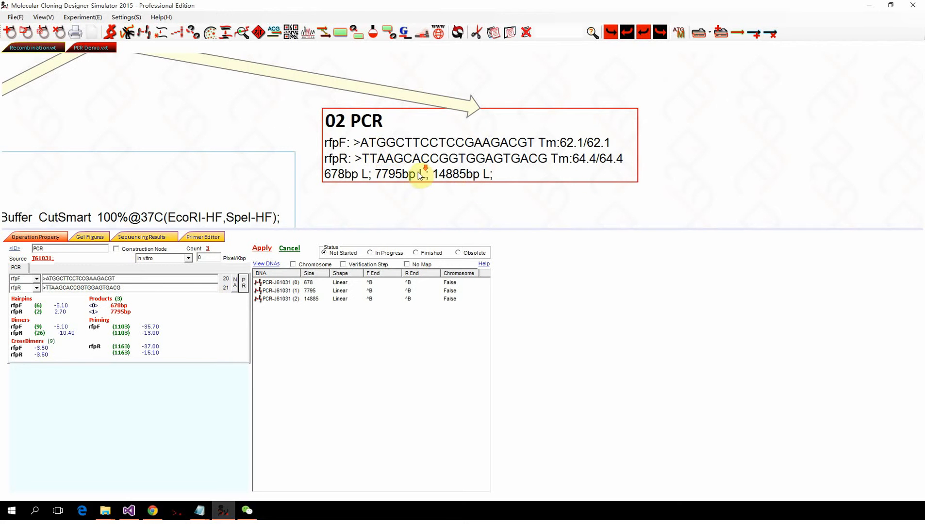
Select the Free Design operation and reapply it to refresh the primer annotations on its map
{"action": "scroll", "coordinate": [417, 170], "scroll_direction": "down", "scroll_amount": 6}
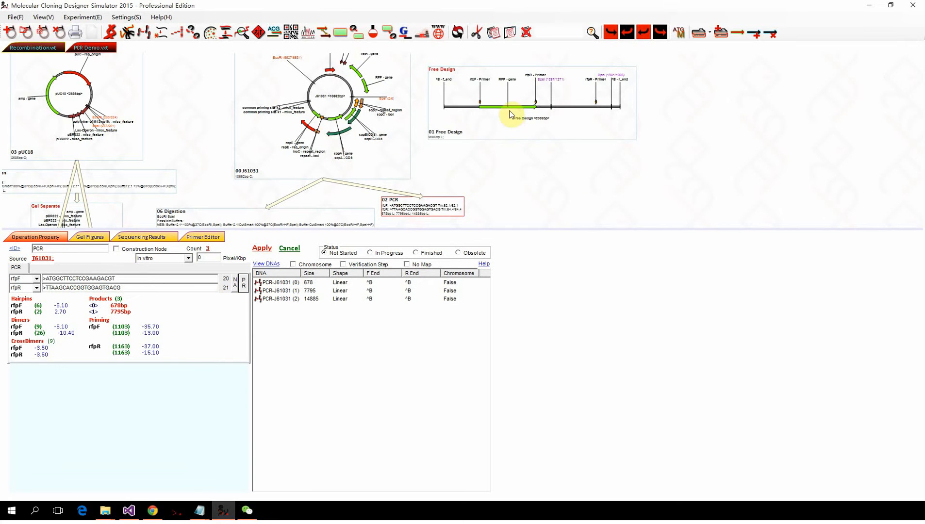
{"action": "left_click", "coordinate": [510, 113]}
{"action": "scroll", "coordinate": [546, 97], "scroll_direction": "up", "scroll_amount": 4}
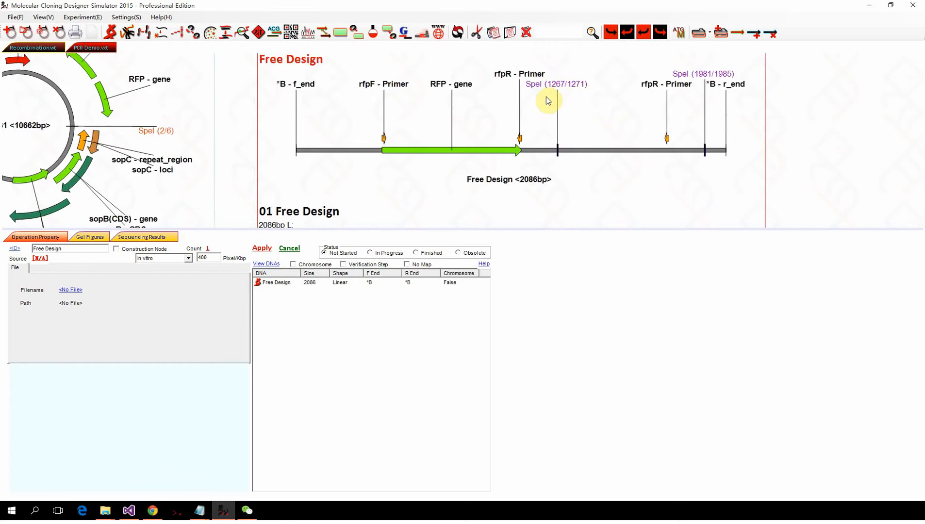
{"action": "scroll", "coordinate": [488, 110], "scroll_direction": "down", "scroll_amount": 1}
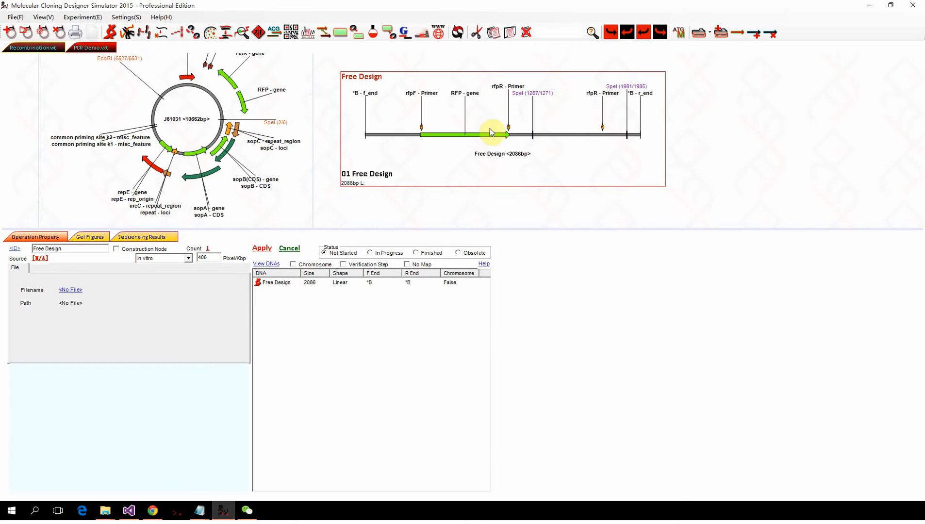
{"action": "left_click", "coordinate": [262, 250]}
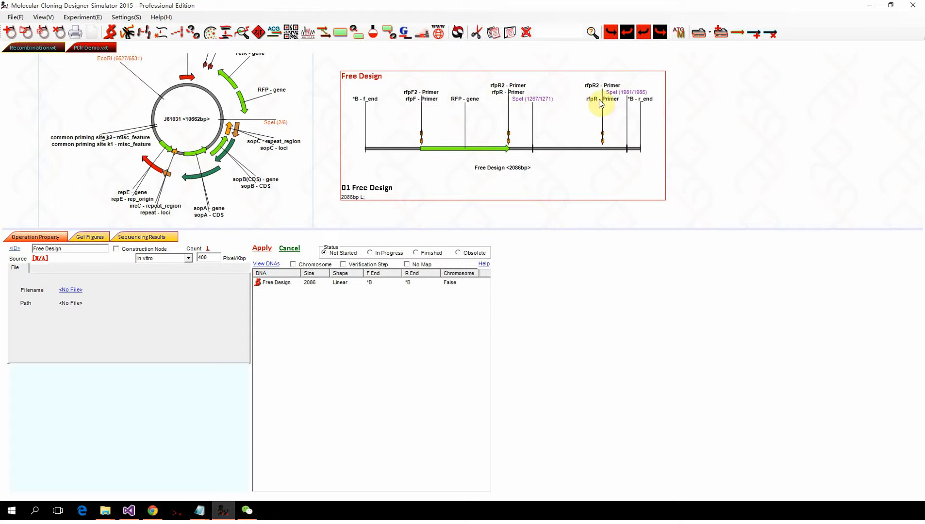
Add a new PCR operation under the Free Design sequence
{"action": "scroll", "coordinate": [562, 126], "scroll_direction": "down", "scroll_amount": 1}
{"action": "scroll", "coordinate": [483, 151], "scroll_direction": "down", "scroll_amount": 1}
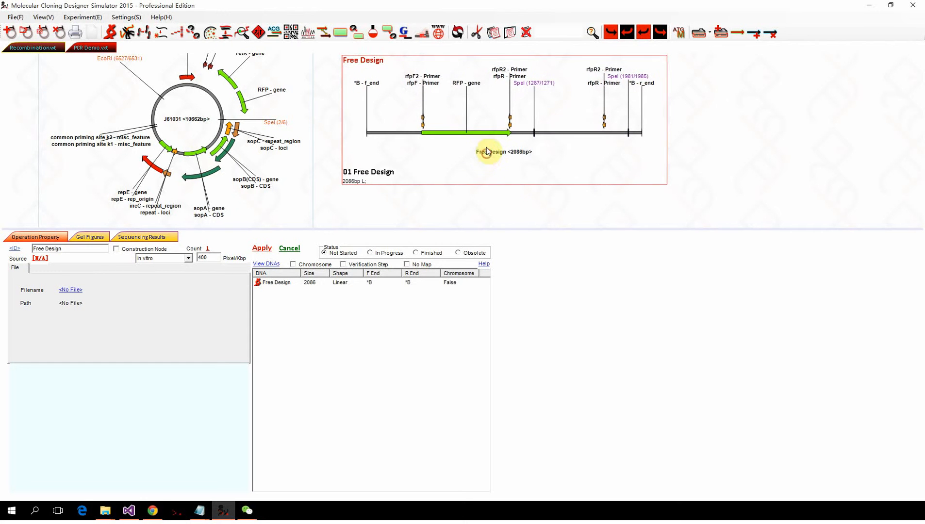
{"action": "key", "text": "p"}
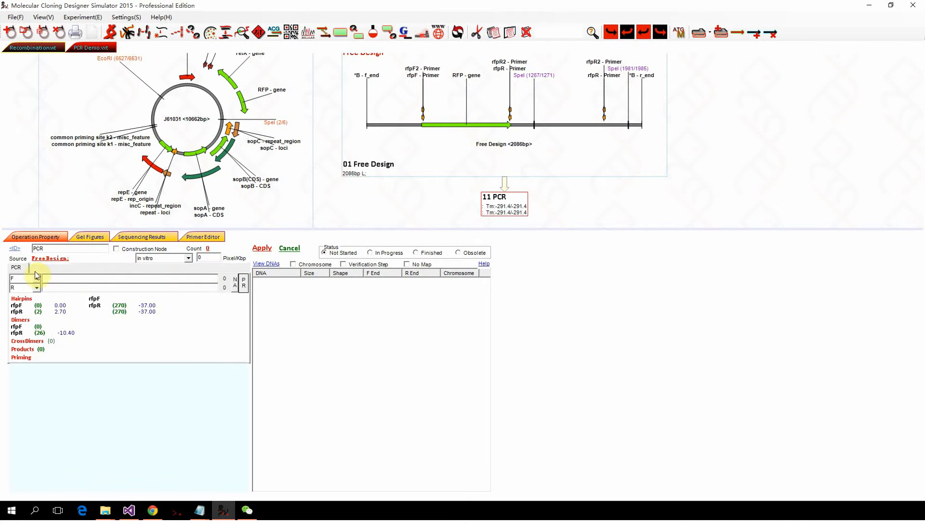
Look up the forward primer rfpF and reverse primer rfpR by name and apply the new PCR operation on Free Design
{"action": "left_click", "coordinate": [18, 277]}
{"action": "type", "text": "r"}
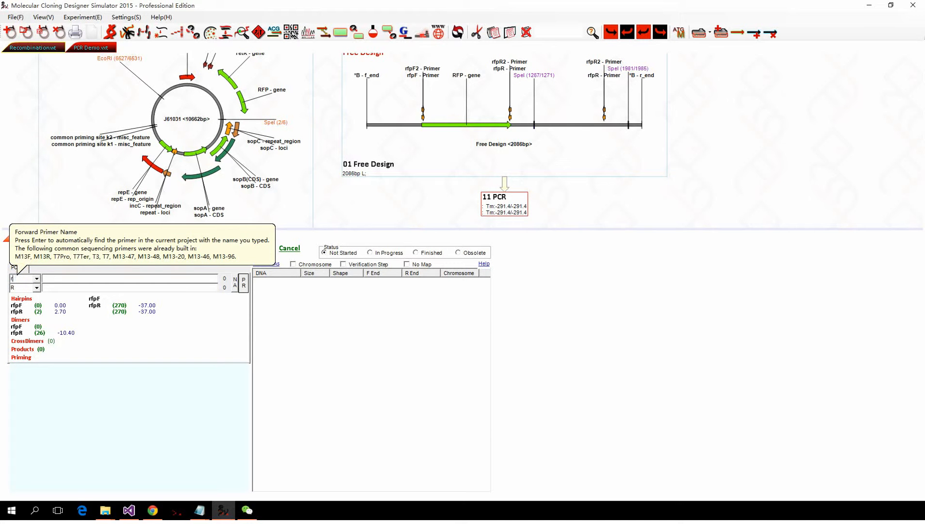
{"action": "type", "text": "ppf"}
{"action": "key", "text": "Return"}
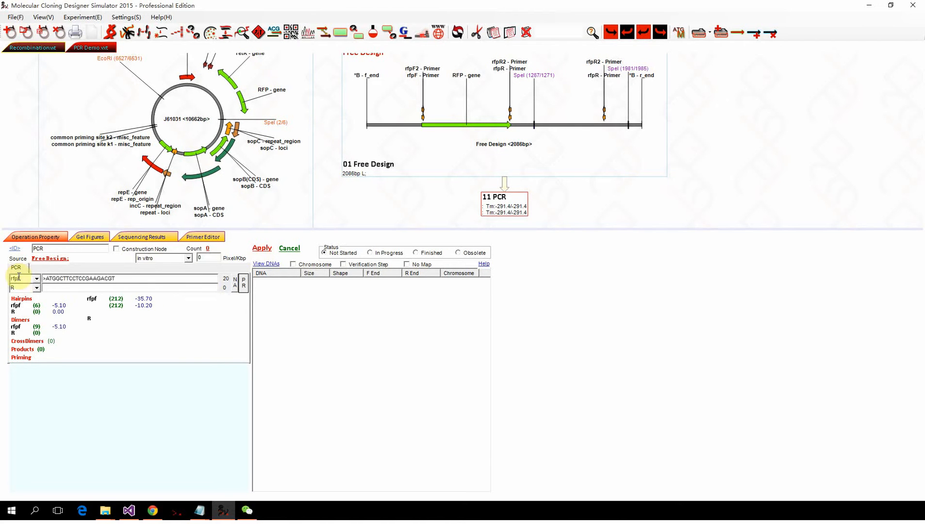
{"action": "left_click", "coordinate": [17, 287]}
{"action": "type", "text": "rfp"}
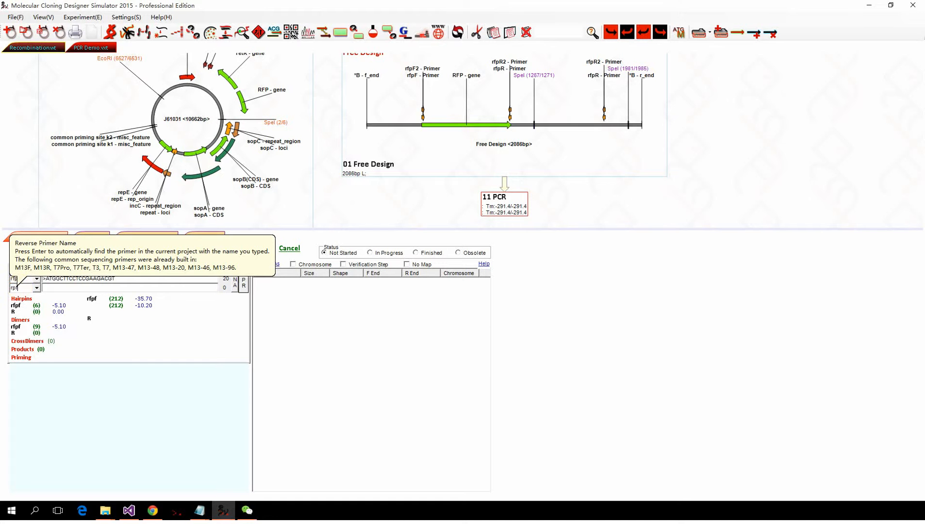
{"action": "type", "text": "R"}
{"action": "key", "text": "Return"}
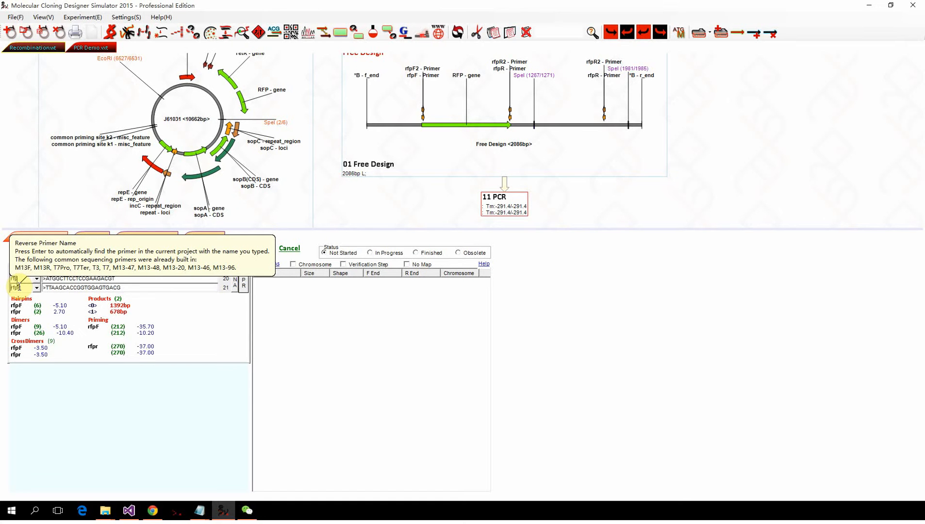
{"action": "left_click", "coordinate": [262, 248]}
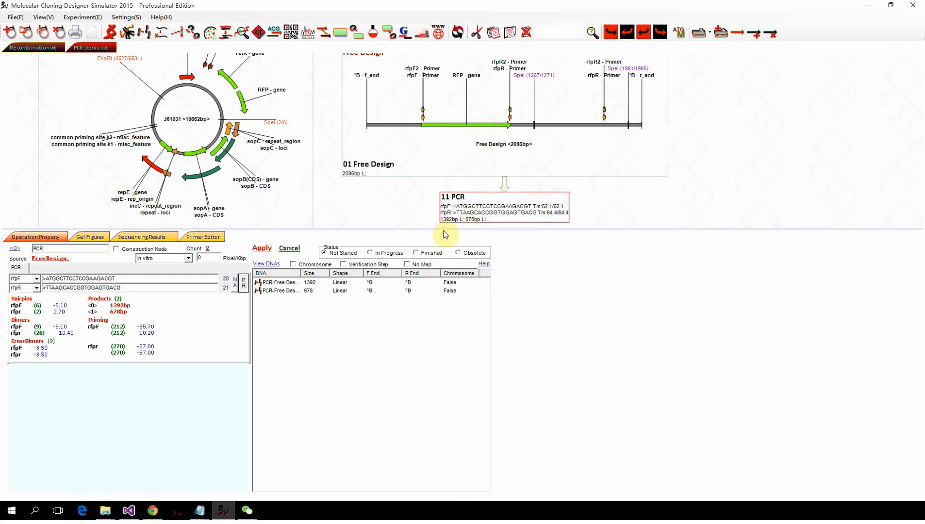
Examine the primers and products of the 11 PCR operation against the primer sites on the Free Design map and the 02 PCR node
{"action": "scroll", "coordinate": [468, 207], "scroll_direction": "up", "scroll_amount": 1}
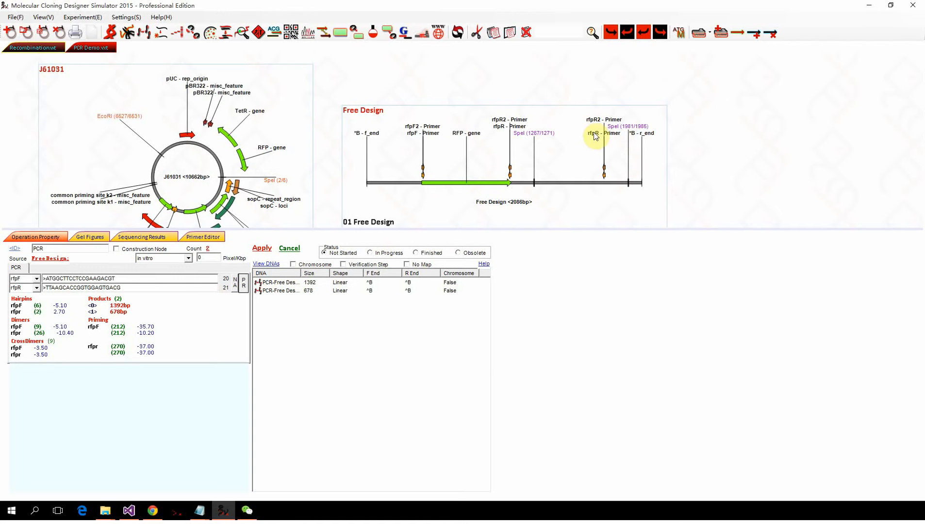
{"action": "scroll", "coordinate": [592, 139], "scroll_direction": "down", "scroll_amount": 1}
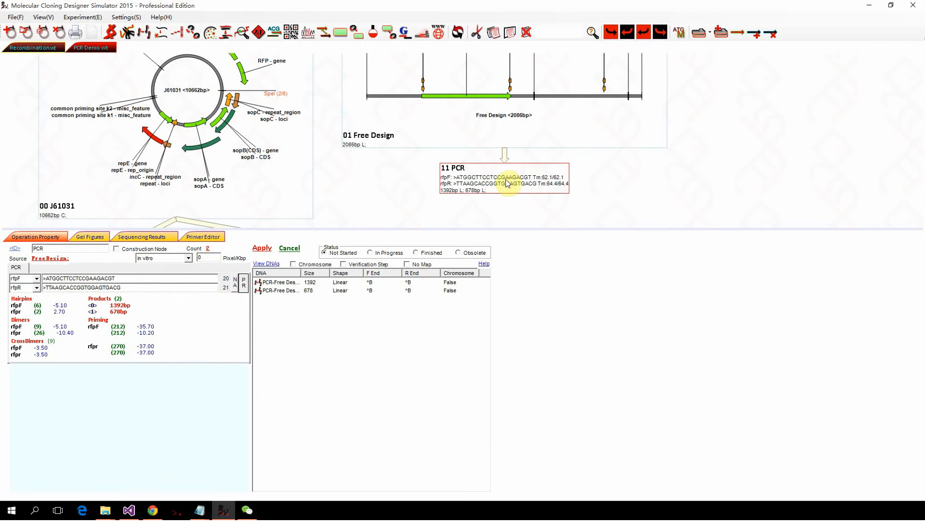
{"action": "scroll", "coordinate": [505, 178], "scroll_direction": "down", "scroll_amount": 1}
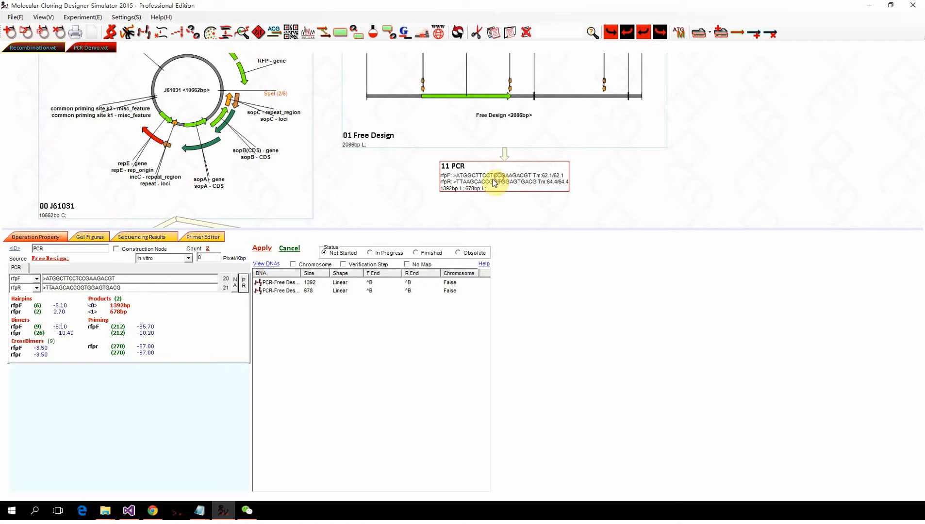
{"action": "left_click", "coordinate": [502, 171]}
{"action": "scroll", "coordinate": [504, 174], "scroll_direction": "up", "scroll_amount": 2}
{"action": "scroll", "coordinate": [503, 170], "scroll_direction": "down", "scroll_amount": 1}
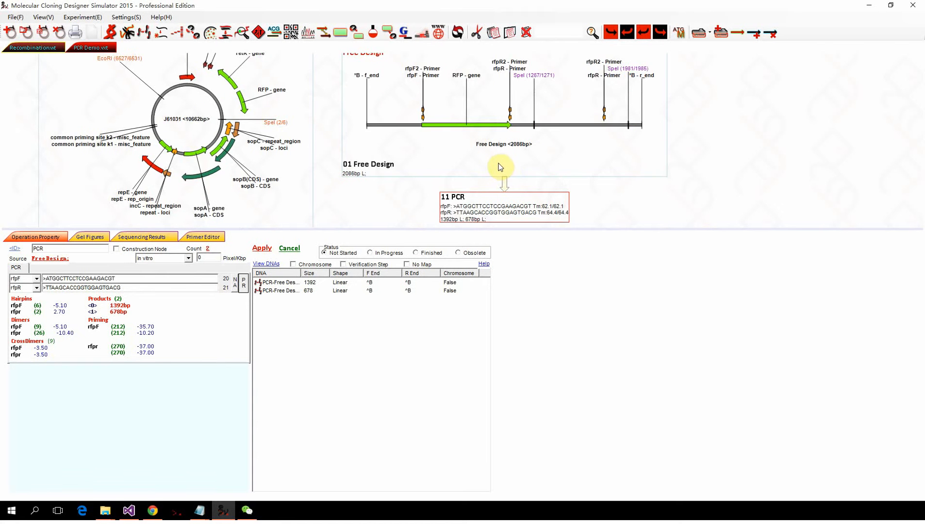
{"action": "scroll", "coordinate": [499, 163], "scroll_direction": "up", "scroll_amount": 2}
{"action": "scroll", "coordinate": [500, 163], "scroll_direction": "down", "scroll_amount": 2}
{"action": "scroll", "coordinate": [501, 154], "scroll_direction": "down", "scroll_amount": 2}
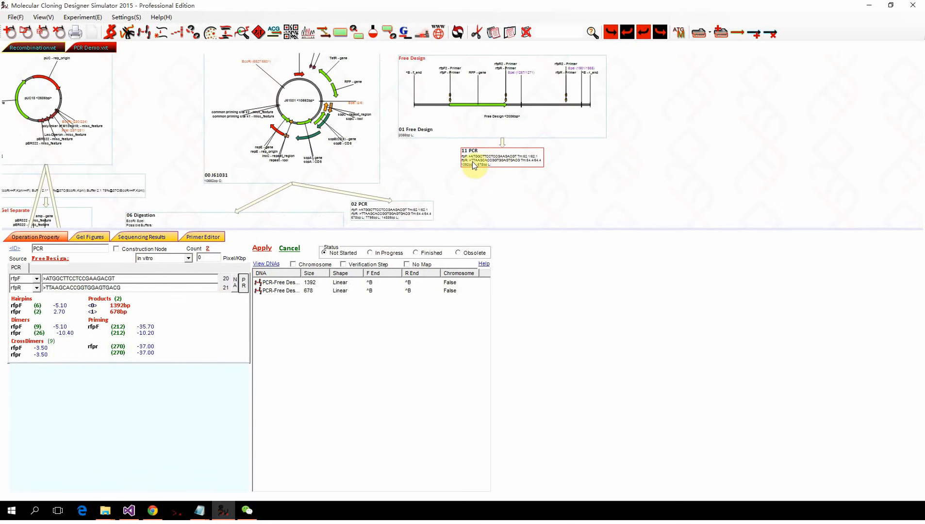
{"action": "scroll", "coordinate": [467, 163], "scroll_direction": "down", "scroll_amount": 2}
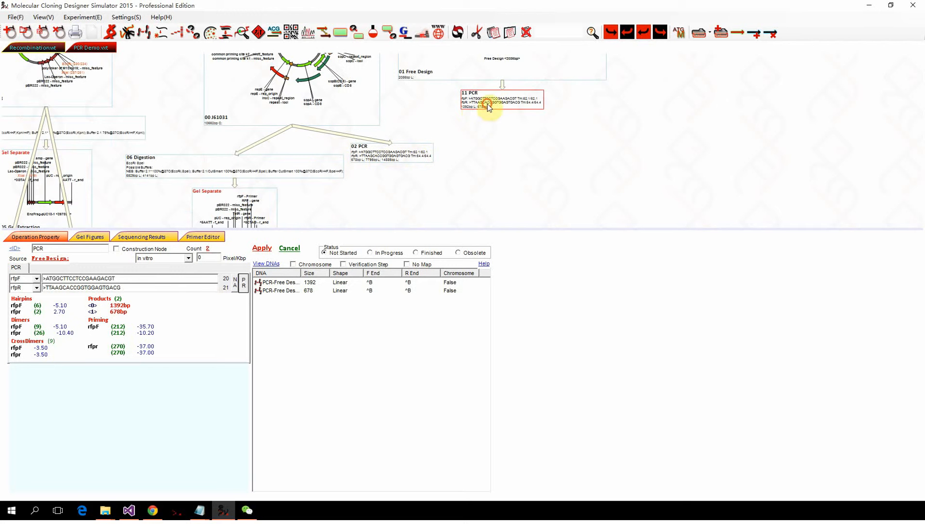
Copy the rfpF and rfpR names and sequences from 02 PCR into Notepad, replacing its text, and return to the cloning project
{"action": "left_click", "coordinate": [388, 173]}
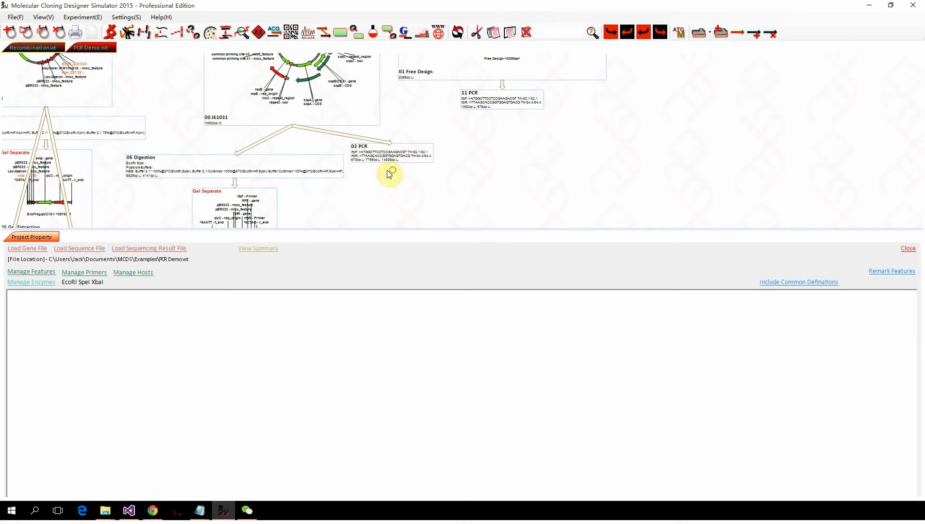
{"action": "left_click", "coordinate": [386, 155]}
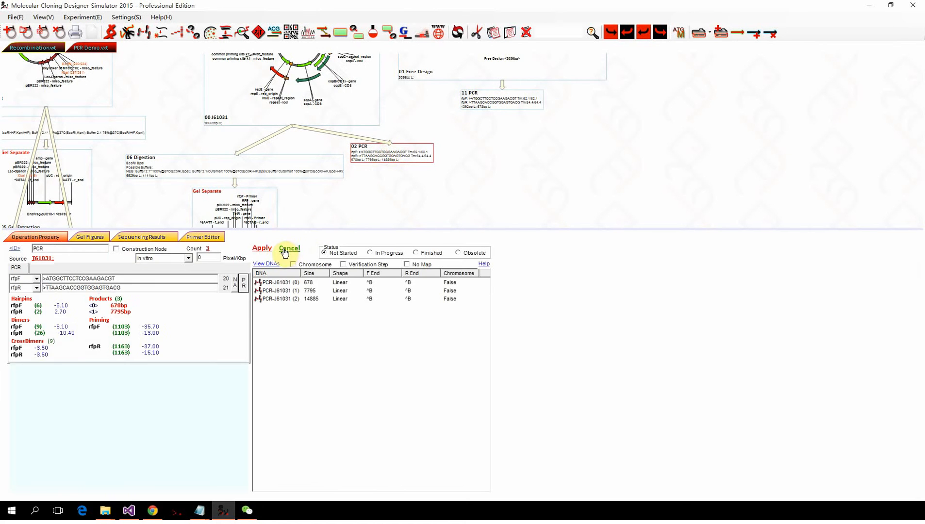
{"action": "left_click", "coordinate": [379, 189]}
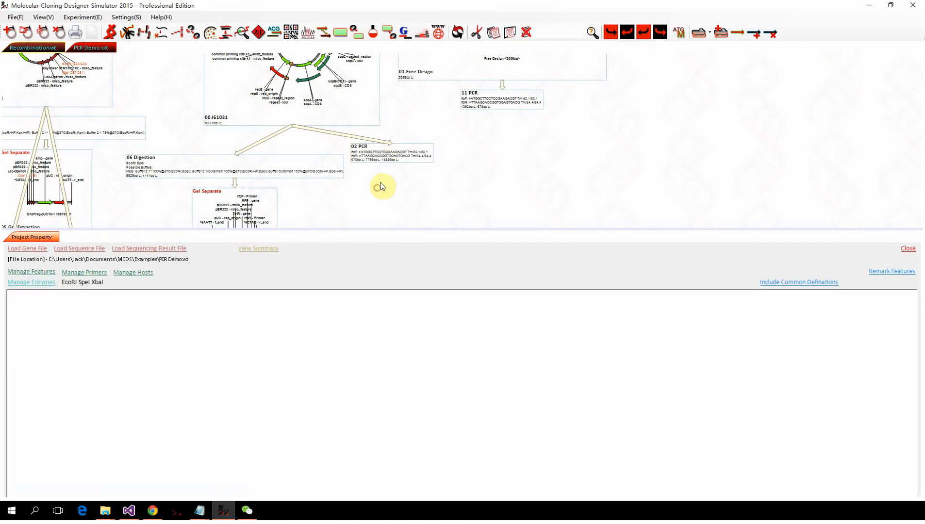
{"action": "left_click", "coordinate": [386, 155]}
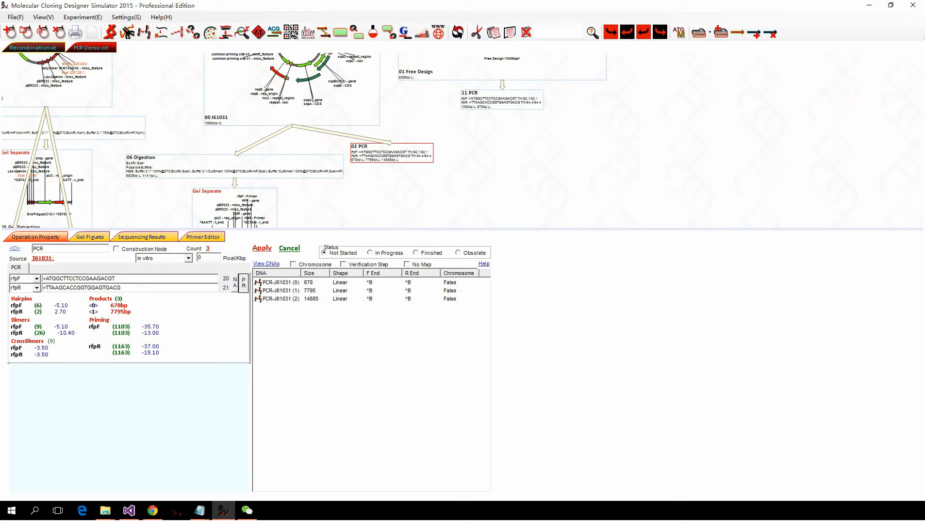
{"action": "key", "text": "alt+Tab"}
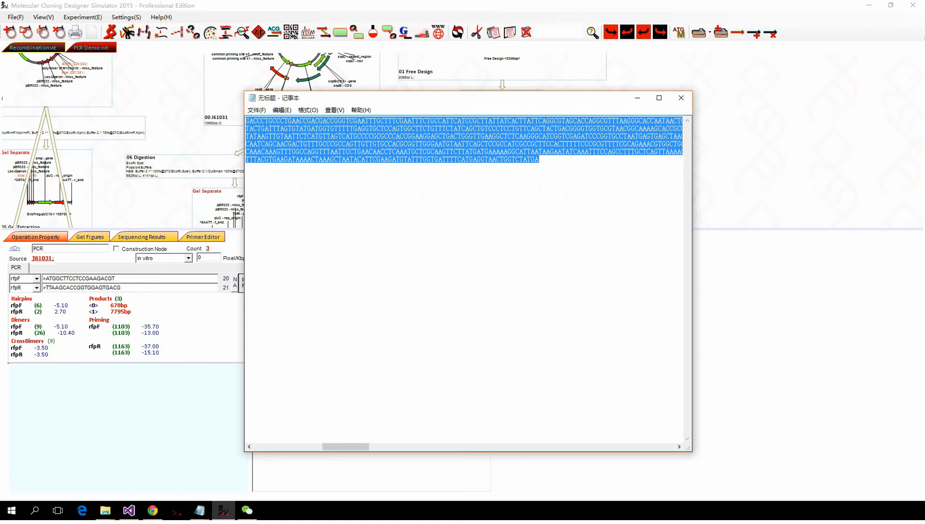
{"action": "type", "text": "rfpF\t>ATGGCTTCCTCCGAAGACGT rfpR\t>TTAAGCACCGGTGGAGTGACG"}
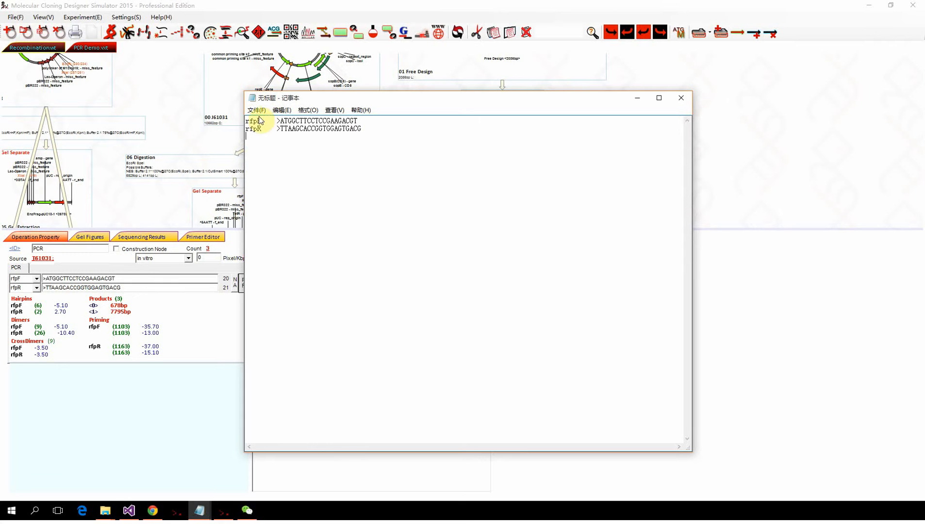
{"action": "left_click_drag", "start_coordinate": [246, 120], "coordinate": [374, 135]}
{"action": "left_click", "coordinate": [374, 136]}
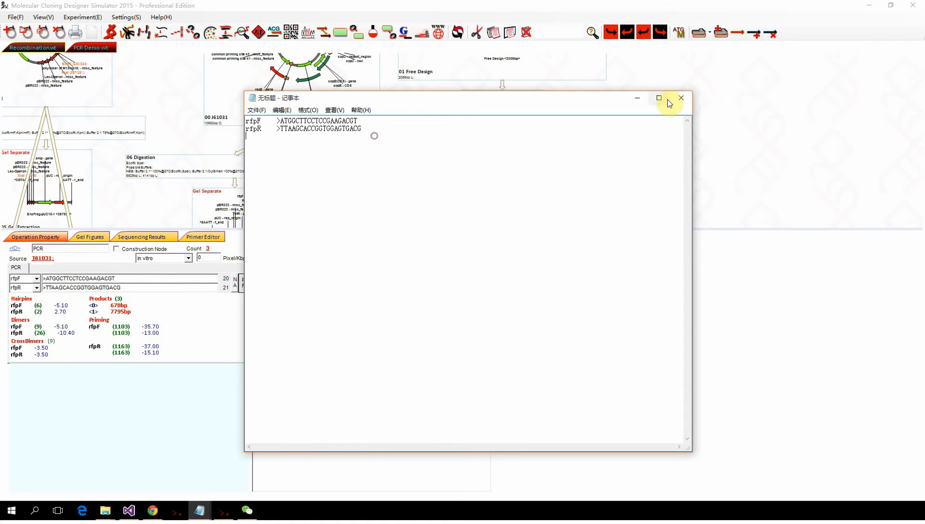
{"action": "left_click", "coordinate": [638, 98]}
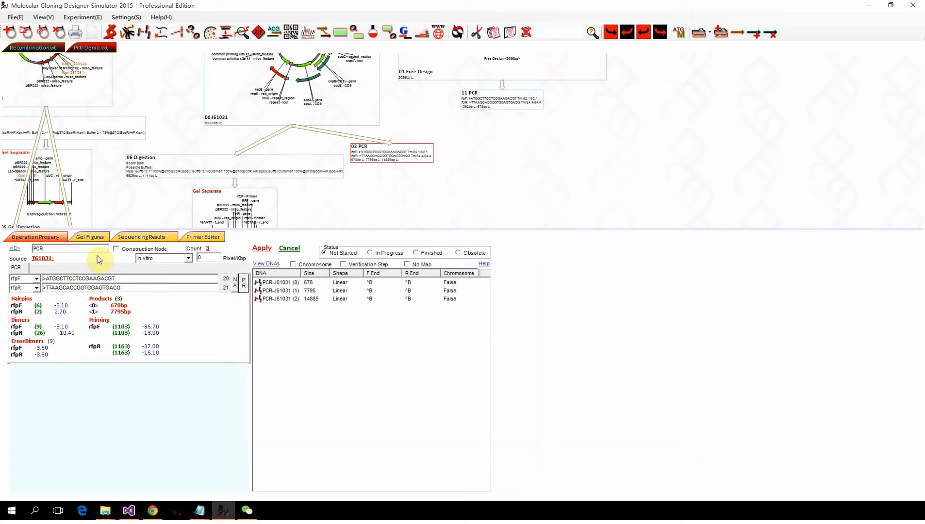
Enlarge the operation properties of 02 PCR and examine the binding part of the rfpF sequence after the > separator
{"action": "left_click_drag", "start_coordinate": [128, 230], "coordinate": [130, 132]}
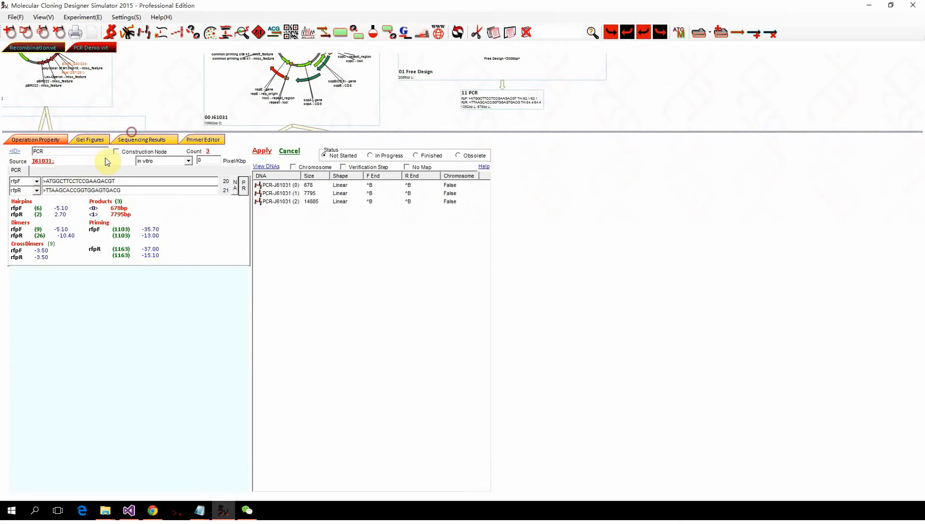
{"action": "left_click", "coordinate": [46, 180]}
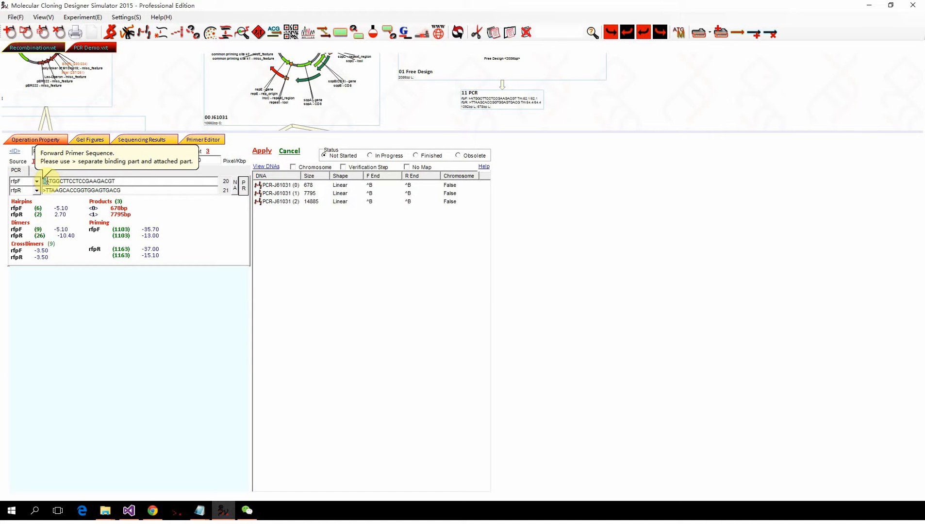
{"action": "left_click", "coordinate": [46, 181]}
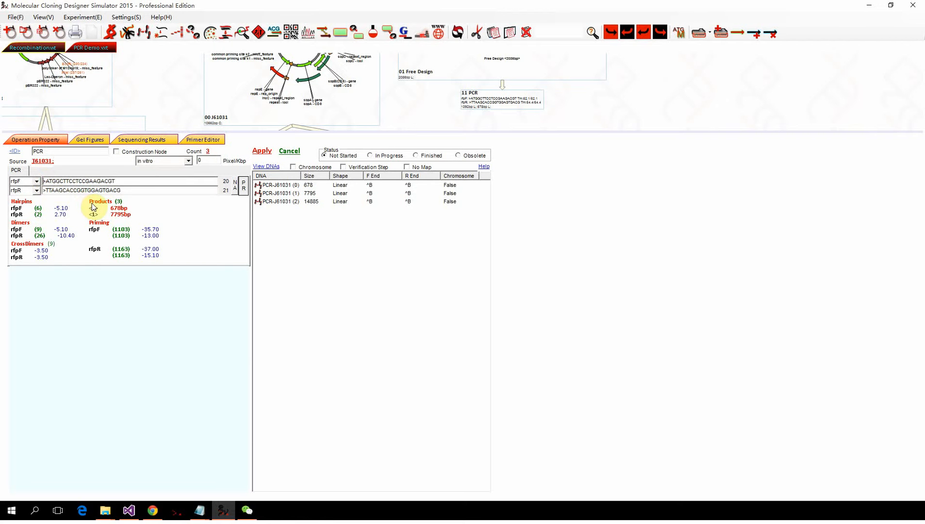
{"action": "left_click", "coordinate": [48, 182]}
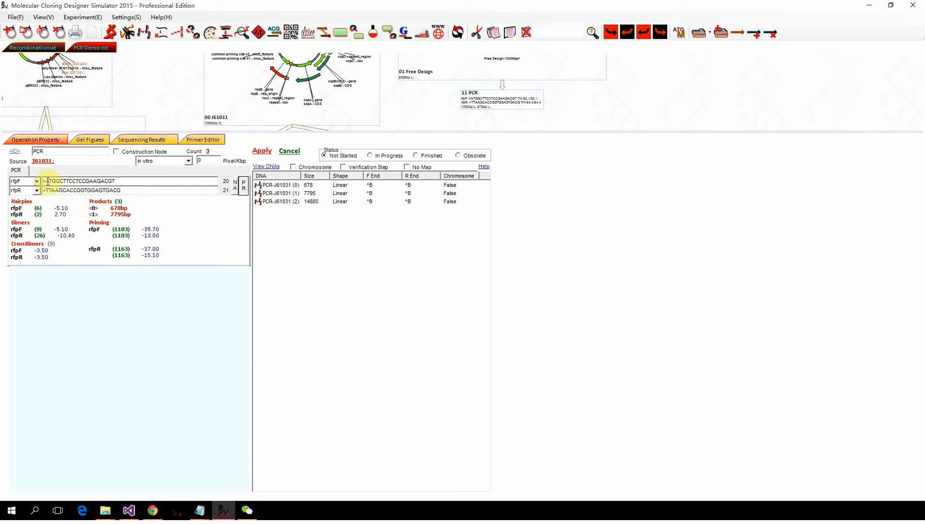
{"action": "left_click_drag", "start_coordinate": [49, 182], "coordinate": [138, 182]}
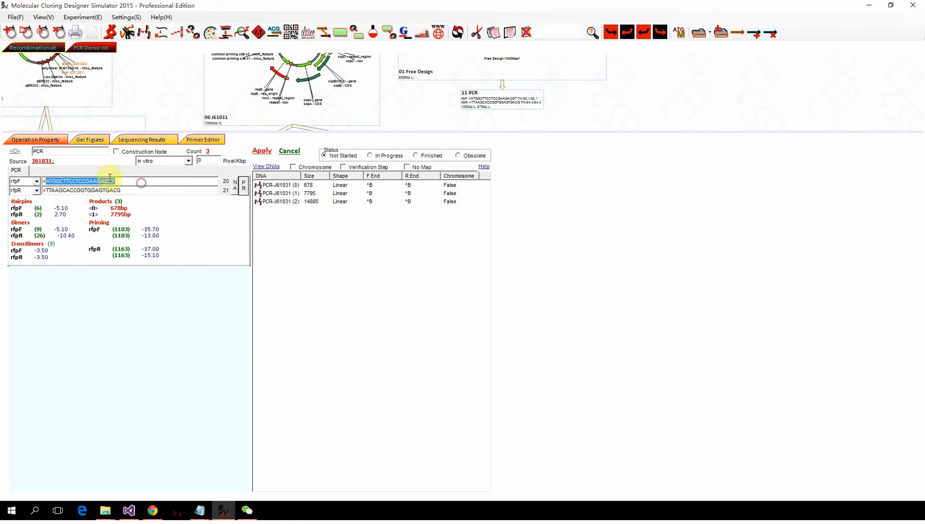
{"action": "left_click", "coordinate": [47, 181]}
{"action": "left_click", "coordinate": [48, 181]}
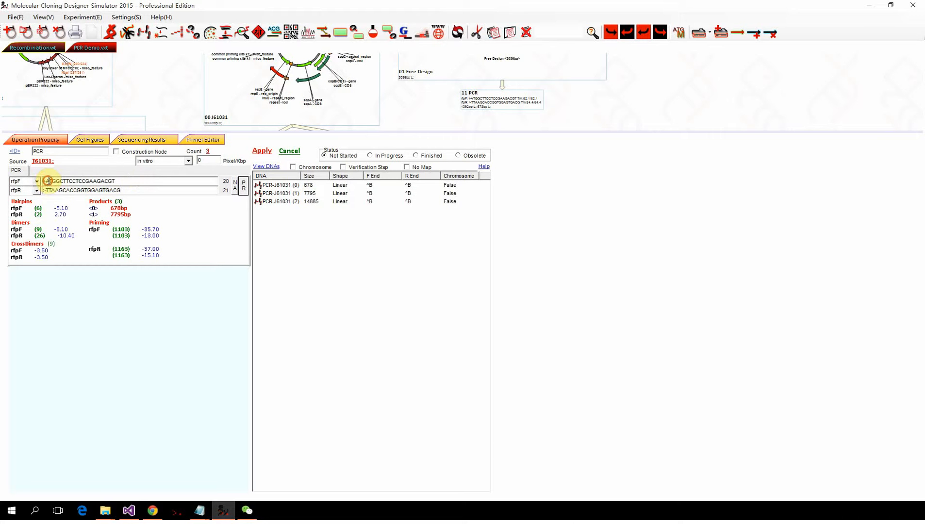
{"action": "left_click_drag", "start_coordinate": [48, 181], "coordinate": [130, 181]}
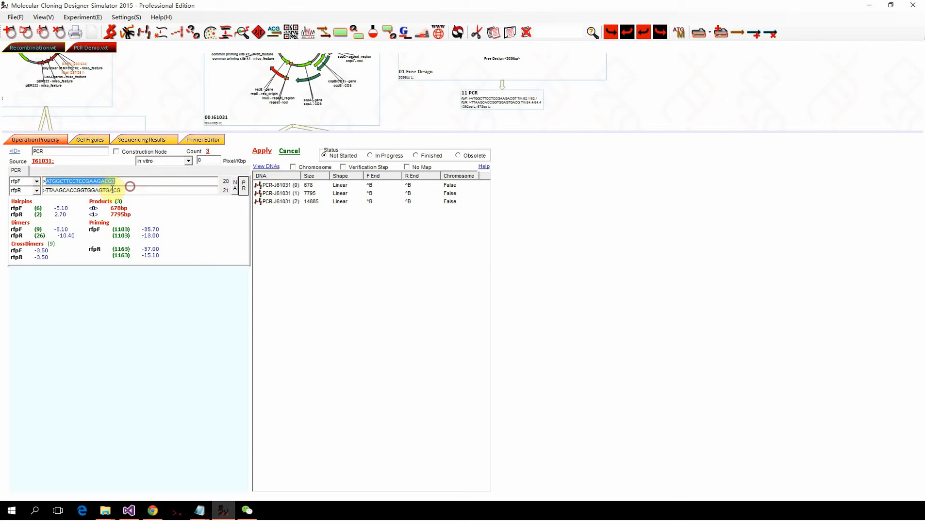
Attach a BamHI site before the > separator of rfpF and the site GAATTC before the > separator of rfpR
{"action": "left_click", "coordinate": [43, 181]}
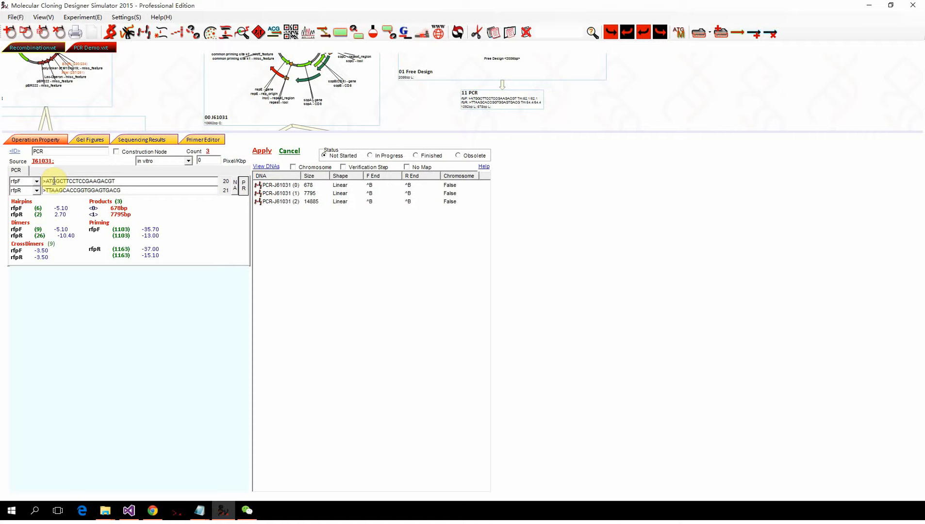
{"action": "type", "text": "[BamHI"}
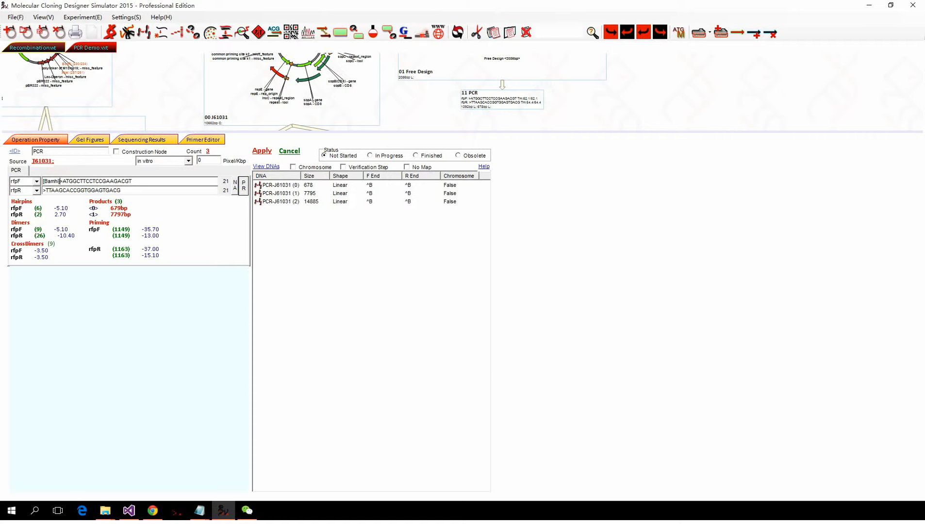
{"action": "type", "text": "]"}
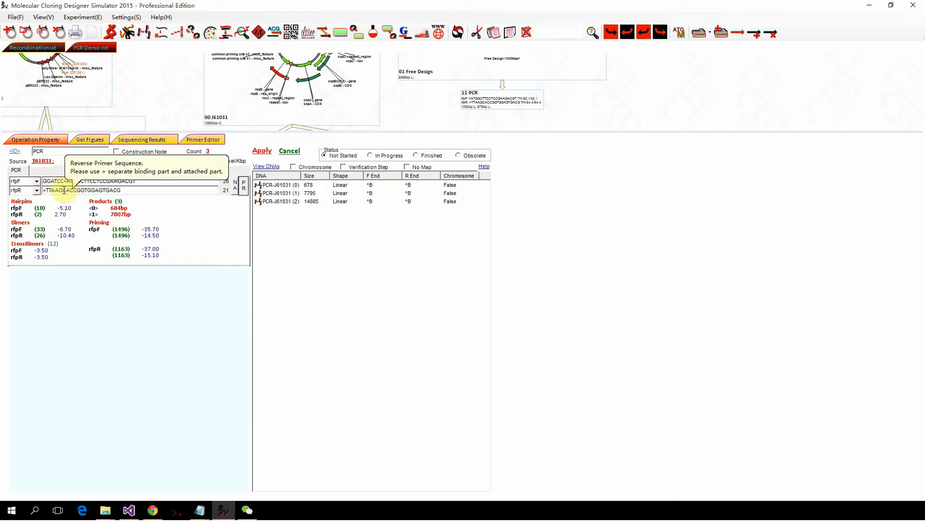
{"action": "left_click", "coordinate": [44, 190]}
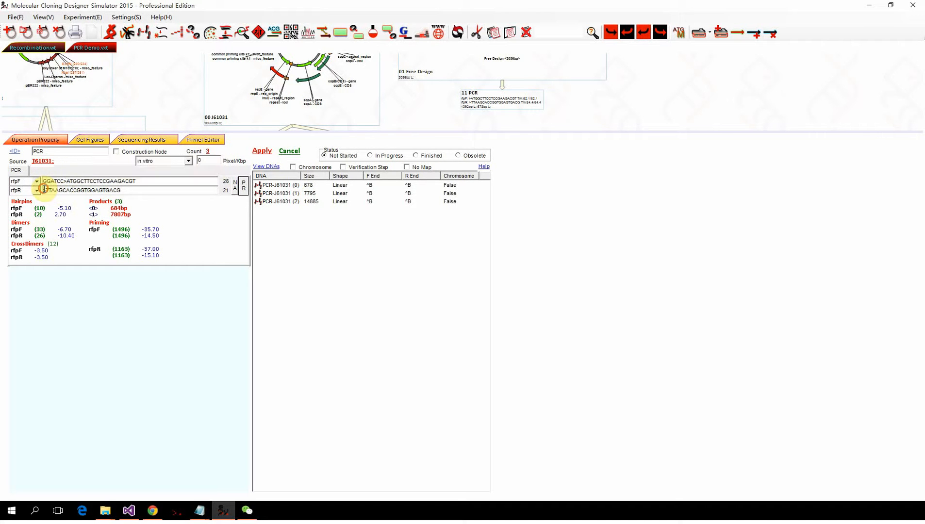
{"action": "type", "text": "[c"}
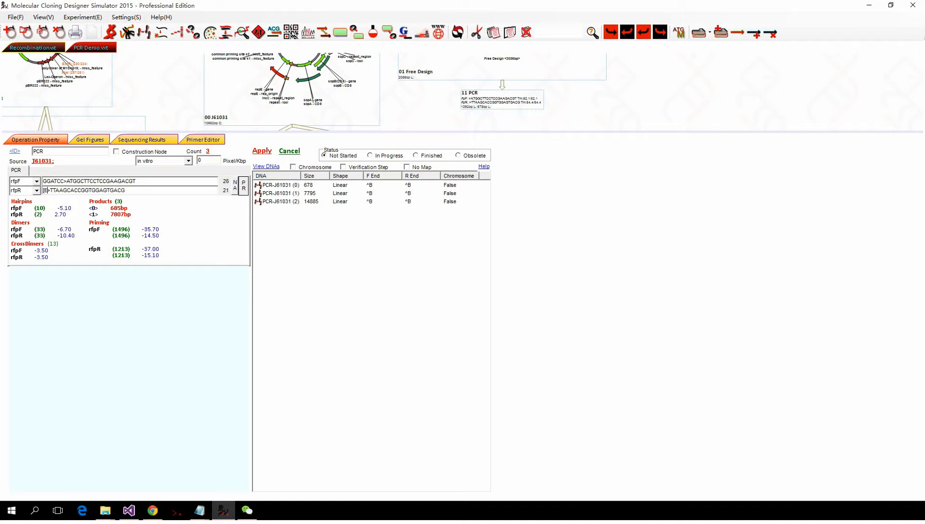
{"action": "type", "text": "GAATTC"}
Open the detailed primer view of 02 PCR and select the RFP gene on the J61031 map to examine where rfpF's binding part anneals
{"action": "left_click", "coordinate": [245, 191]}
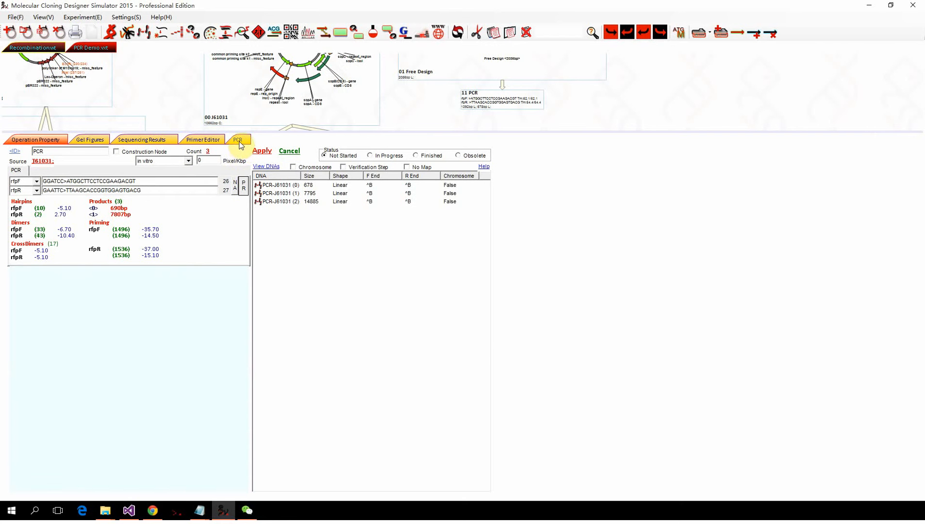
{"action": "left_click", "coordinate": [239, 142]}
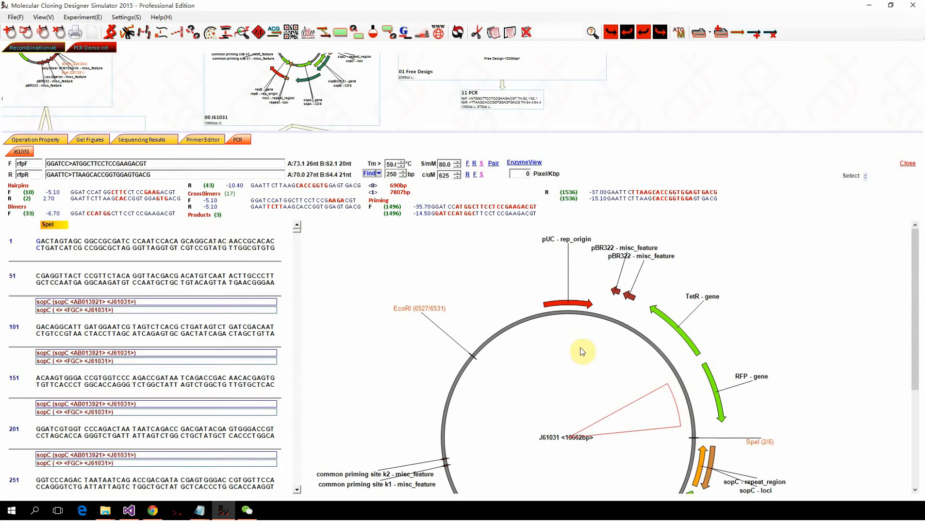
{"action": "left_click", "coordinate": [707, 377]}
{"action": "scroll", "coordinate": [237, 244], "scroll_direction": "up", "scroll_amount": 3}
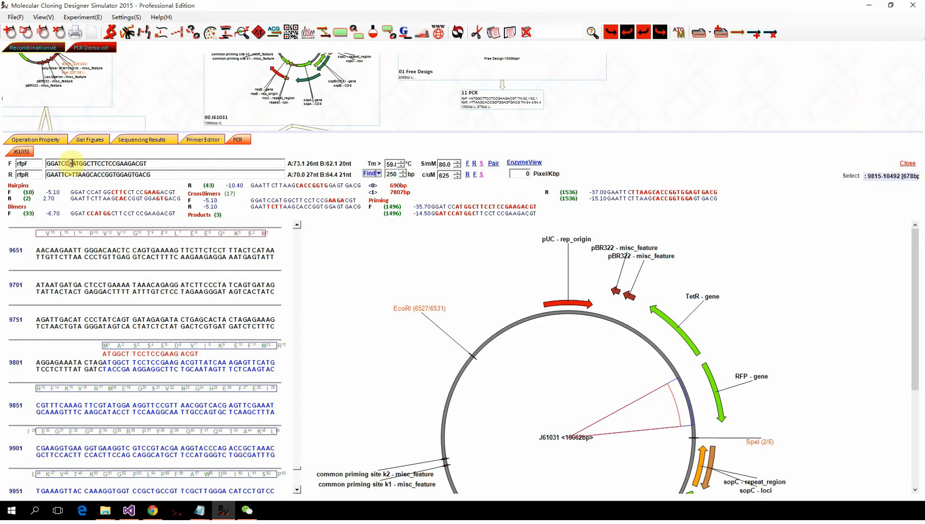
{"action": "left_click_drag", "start_coordinate": [72, 163], "coordinate": [146, 165]}
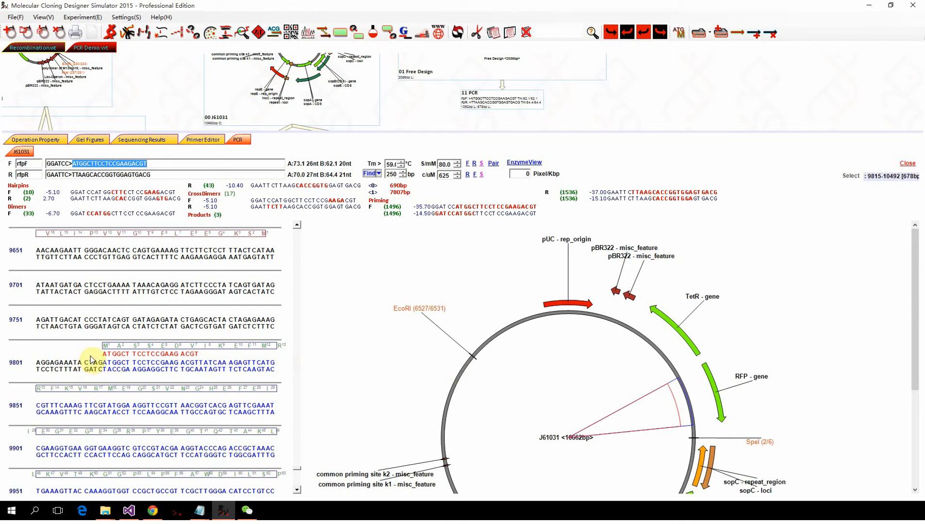
Shift rfpF's binding part upstream of the RFP gene, then back to its start as ATGGCTTCCTCCGAAGACG, and give the workflow diagram more room
{"action": "left_click_drag", "start_coordinate": [87, 359], "coordinate": [85, 312]}
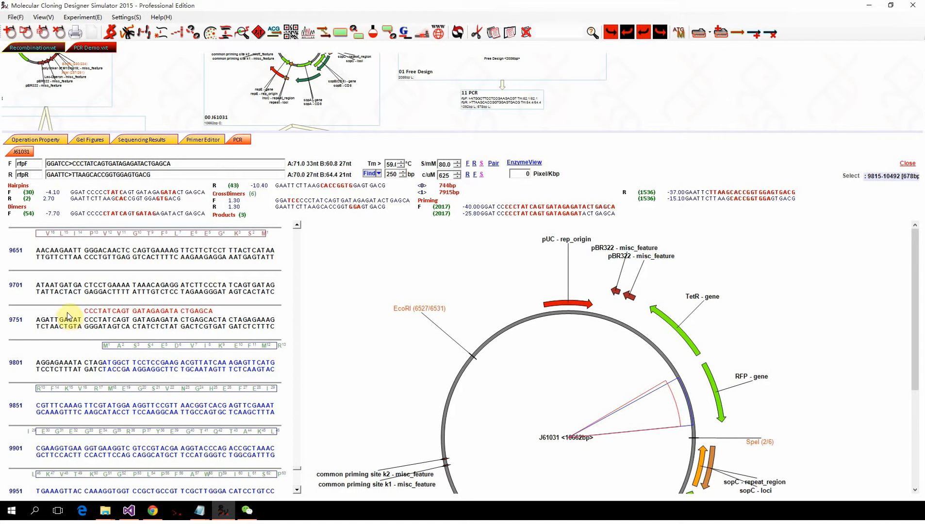
{"action": "left_click_drag", "start_coordinate": [66, 313], "coordinate": [105, 359]}
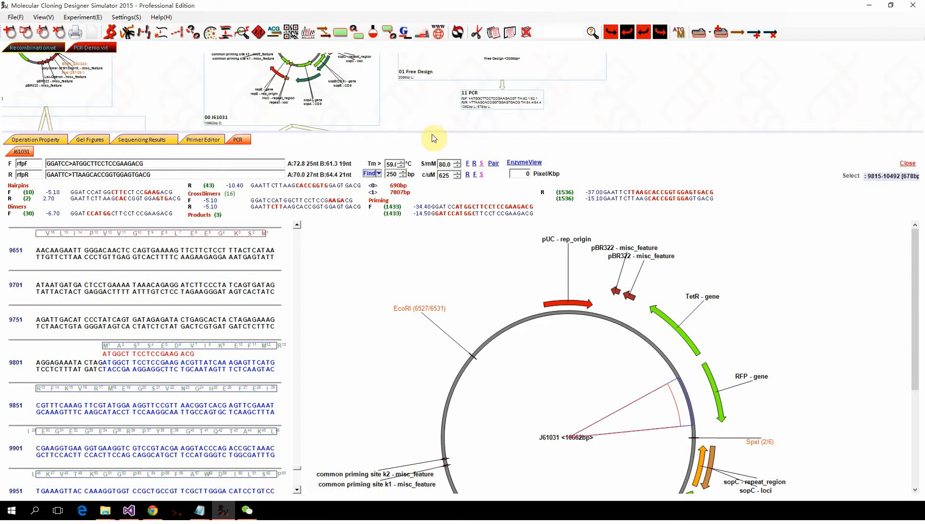
{"action": "left_click_drag", "start_coordinate": [430, 132], "coordinate": [430, 167]}
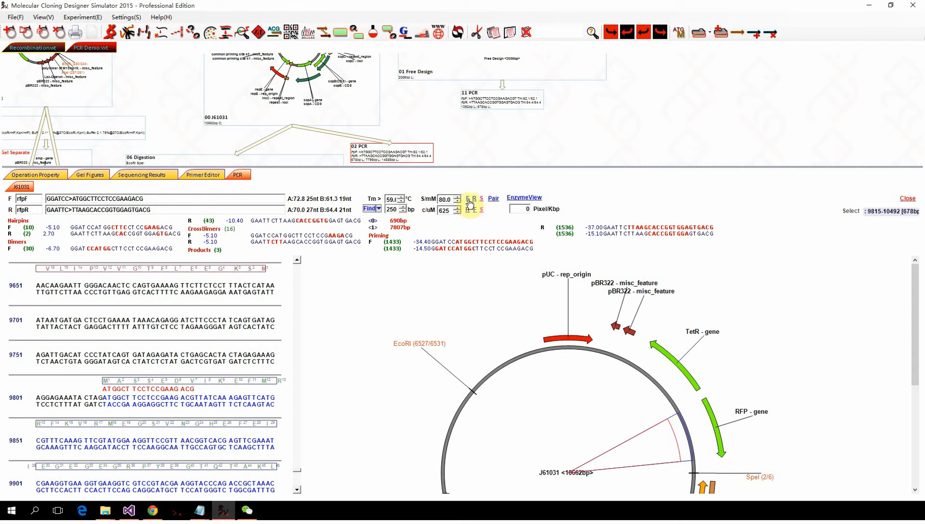
Send the edited rfpF to the reverse primer slot of 02 PCR and check the primers in the operation properties
{"action": "left_click", "coordinate": [240, 176]}
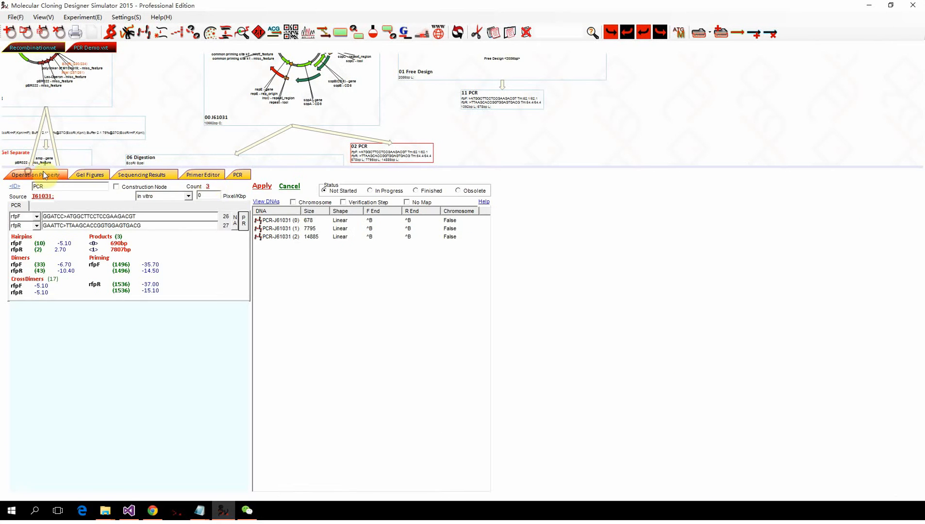
{"action": "left_click", "coordinate": [246, 176]}
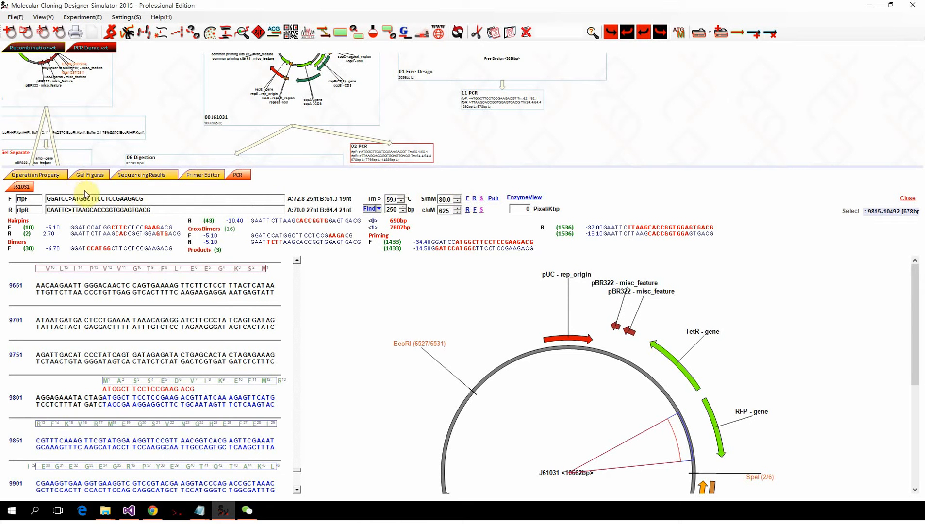
{"action": "double_click", "coordinate": [107, 198]}
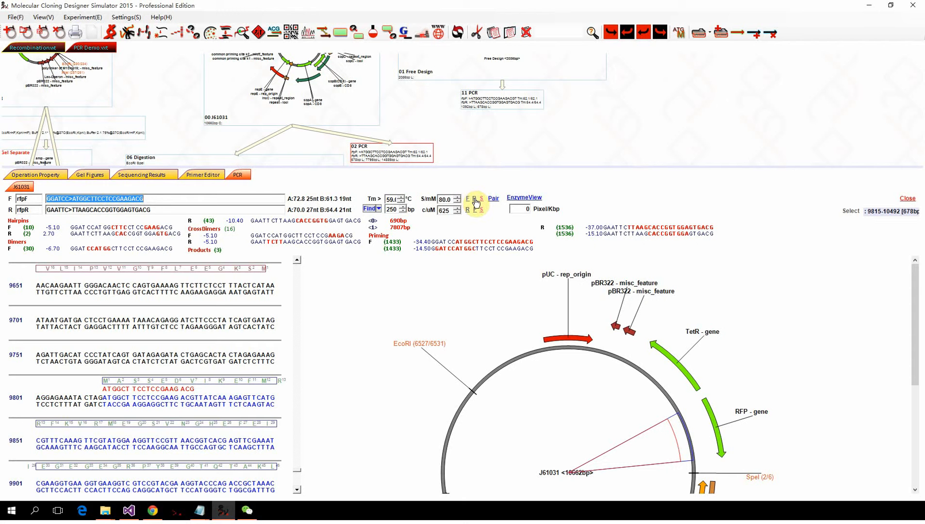
{"action": "left_click", "coordinate": [475, 200]}
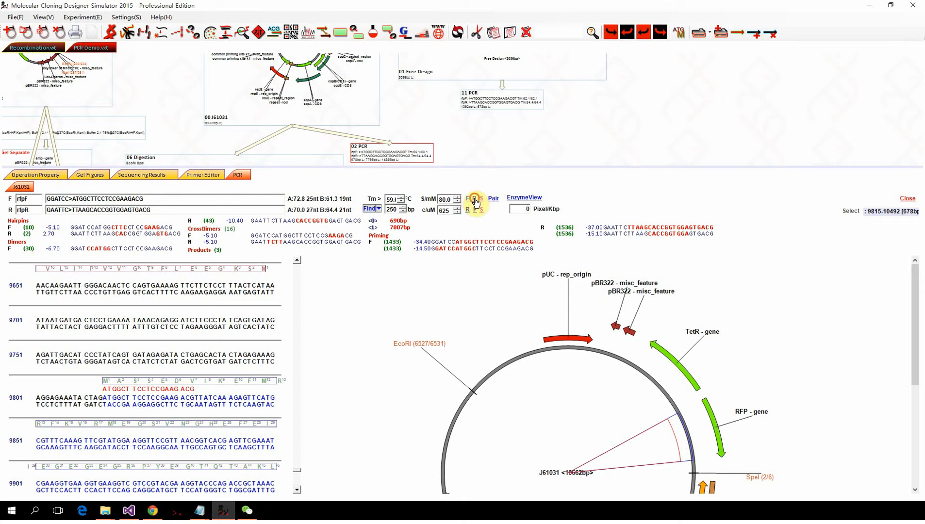
{"action": "left_click", "coordinate": [54, 175]}
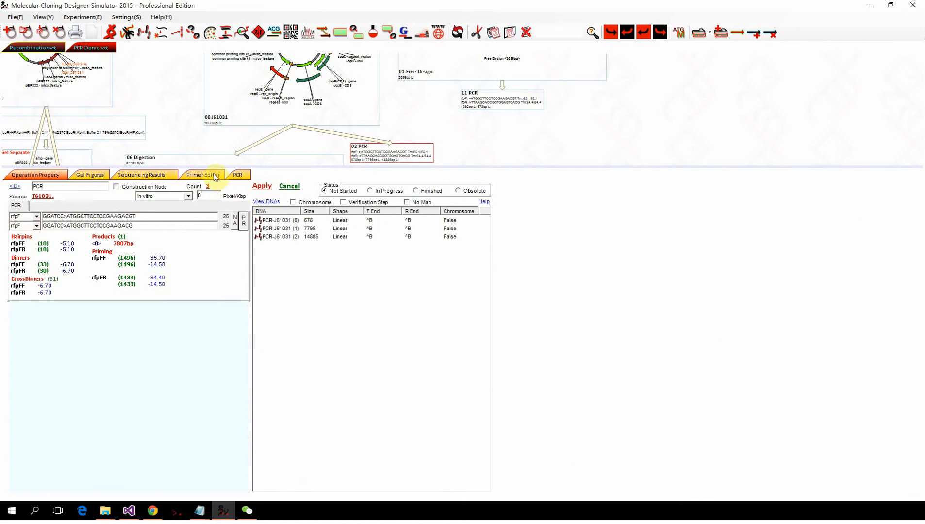
Send rfpR as the forward primer and rfpF as the reverse primer of 02 PCR and check the operation properties
{"action": "left_click", "coordinate": [240, 175]}
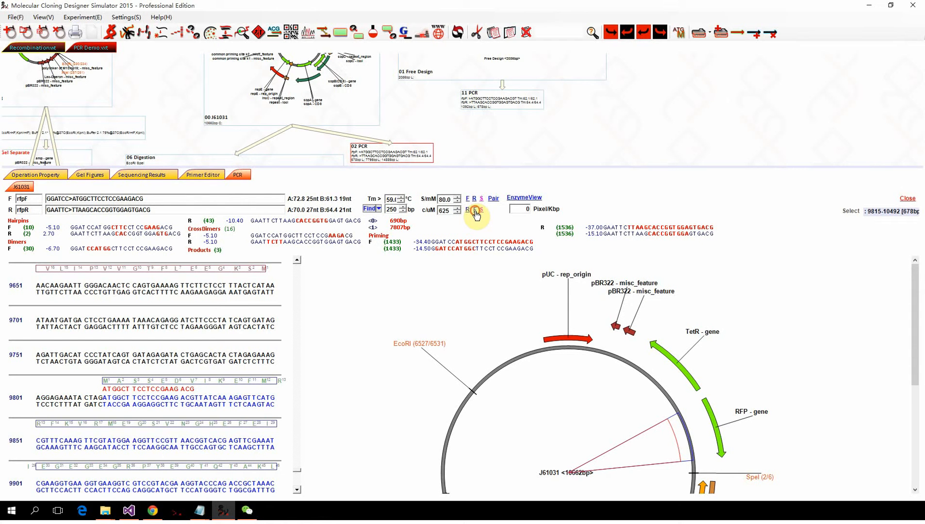
{"action": "left_click", "coordinate": [57, 175]}
{"action": "left_click", "coordinate": [27, 218]}
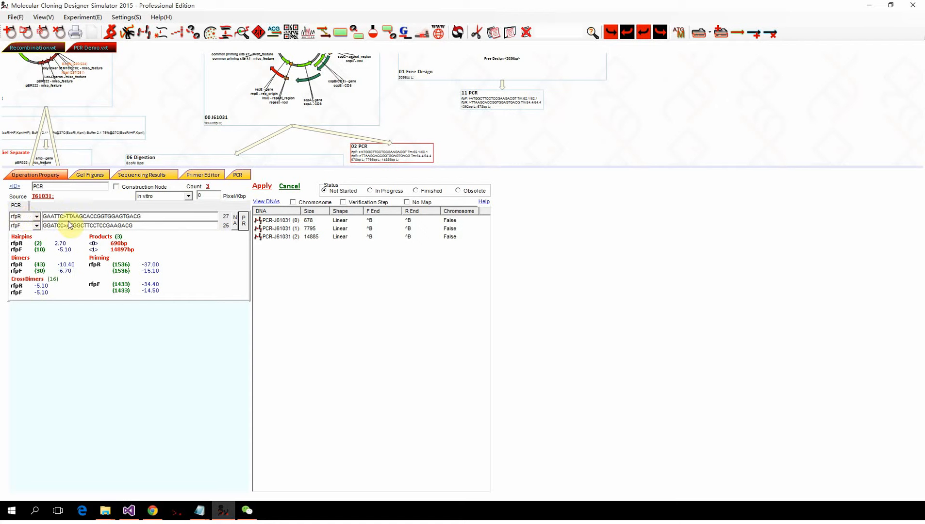
Transfer the rfpF and rfpR pair in its regular order to 02 PCR and apply it, dismissing the duplicate-name notice
{"action": "left_click", "coordinate": [237, 175]}
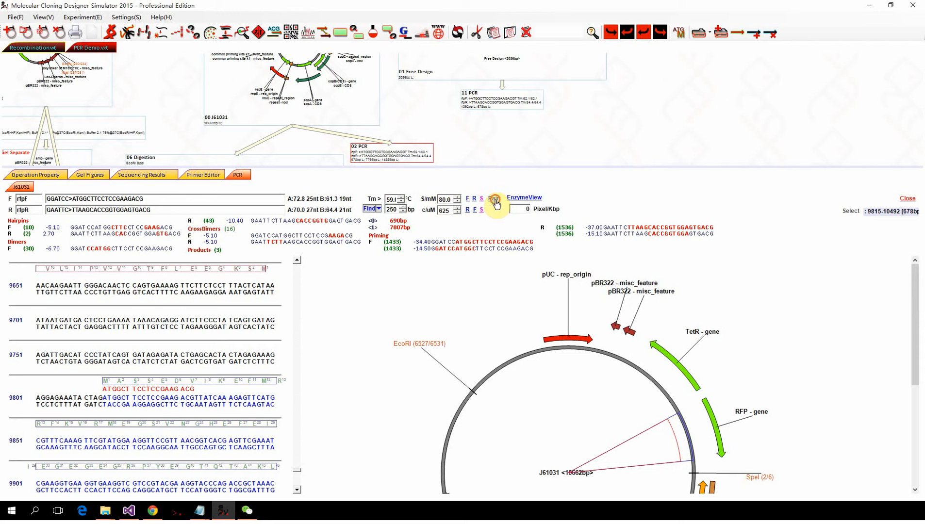
{"action": "left_click", "coordinate": [36, 175]}
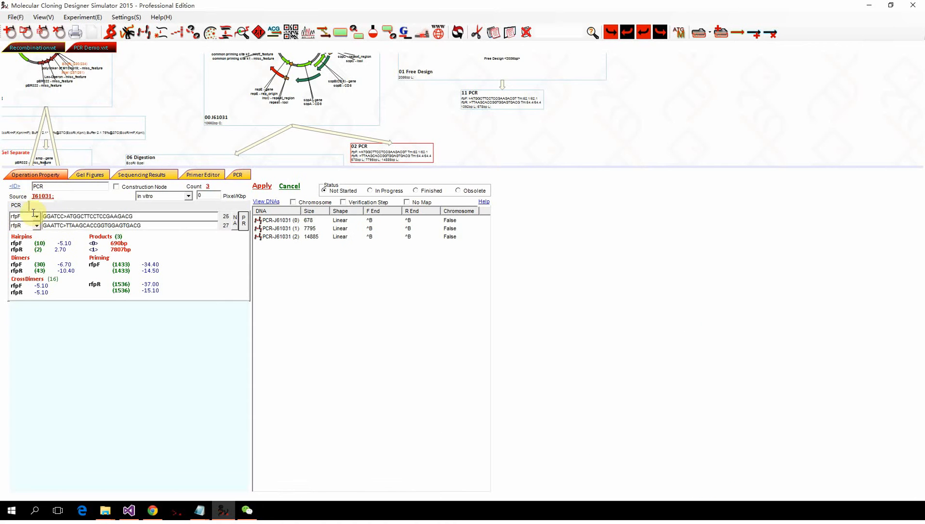
{"action": "left_click", "coordinate": [262, 187]}
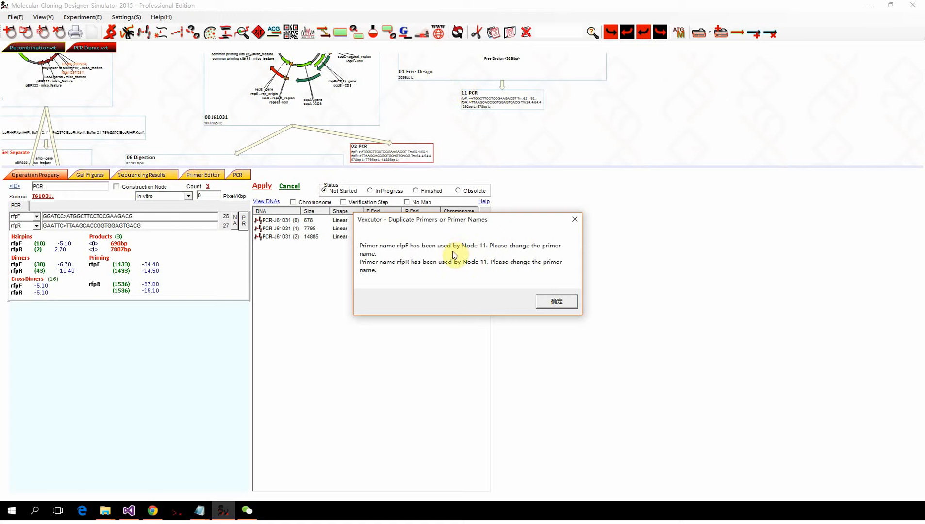
{"action": "left_click_drag", "start_coordinate": [479, 223], "coordinate": [360, 238]}
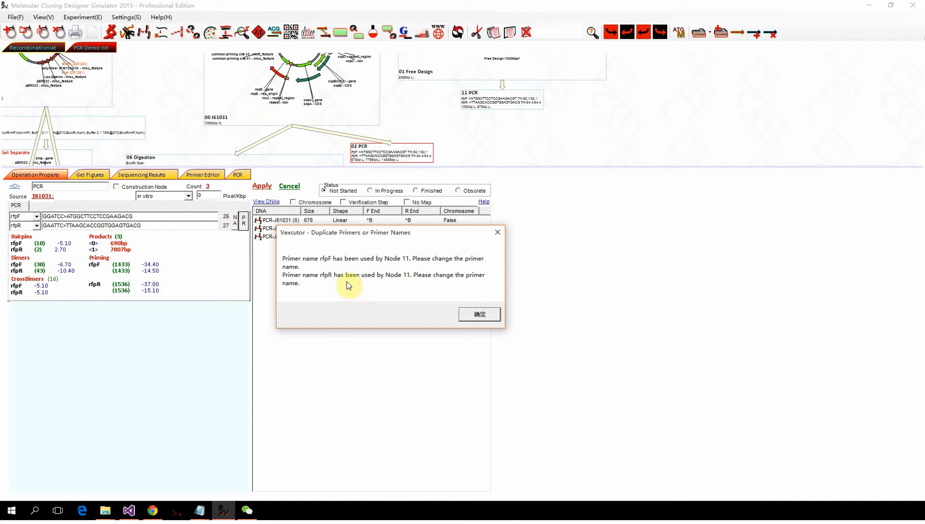
{"action": "left_click", "coordinate": [471, 315]}
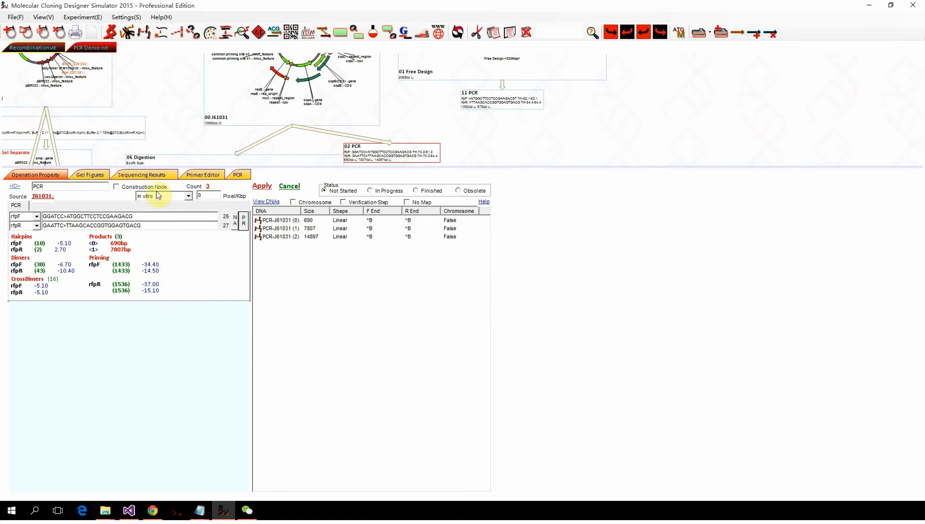
Rename the 02 PCR primers as rfpFB and rfpRE and apply the change
{"action": "left_click", "coordinate": [25, 216]}
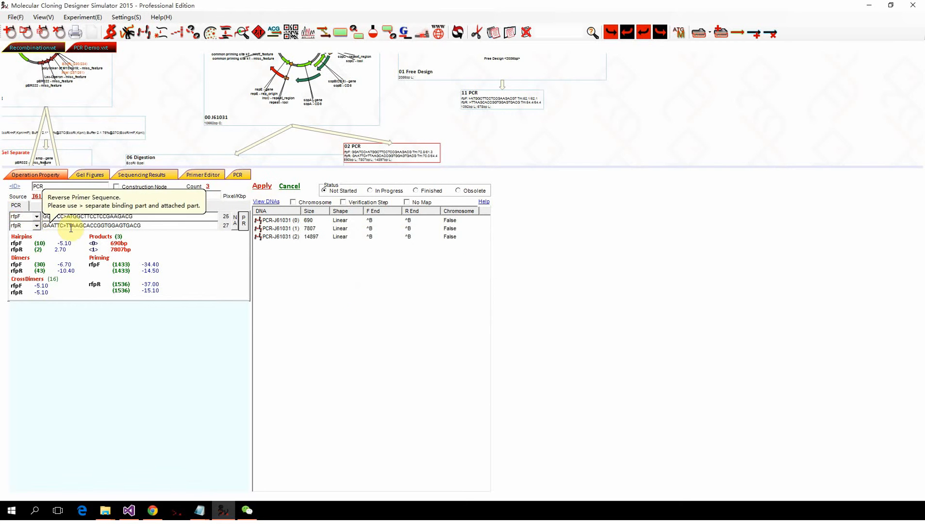
{"action": "type", "text": "B"}
{"action": "left_click", "coordinate": [18, 226]}
{"action": "type", "text": "E"}
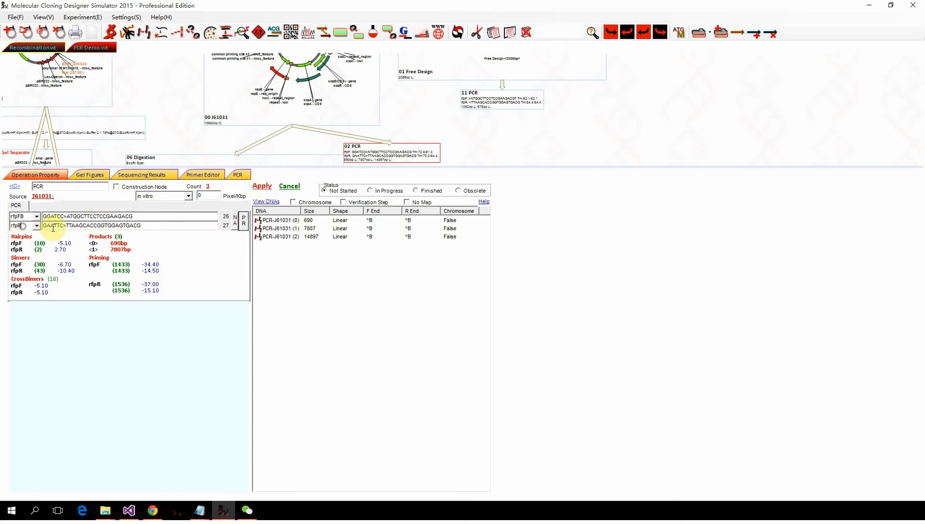
{"action": "left_click", "coordinate": [262, 186]}
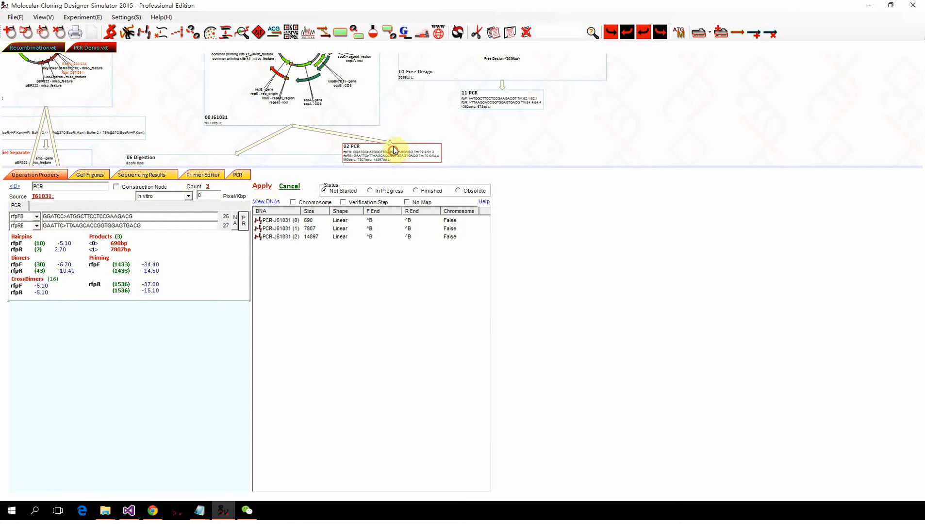
Reposition the 02 PCR node below J61031, level with 06 Digestion, and enlarge the diagram
{"action": "left_click_drag", "start_coordinate": [393, 150], "coordinate": [457, 165]}
{"action": "scroll", "coordinate": [379, 165], "scroll_direction": "up", "scroll_amount": 5}
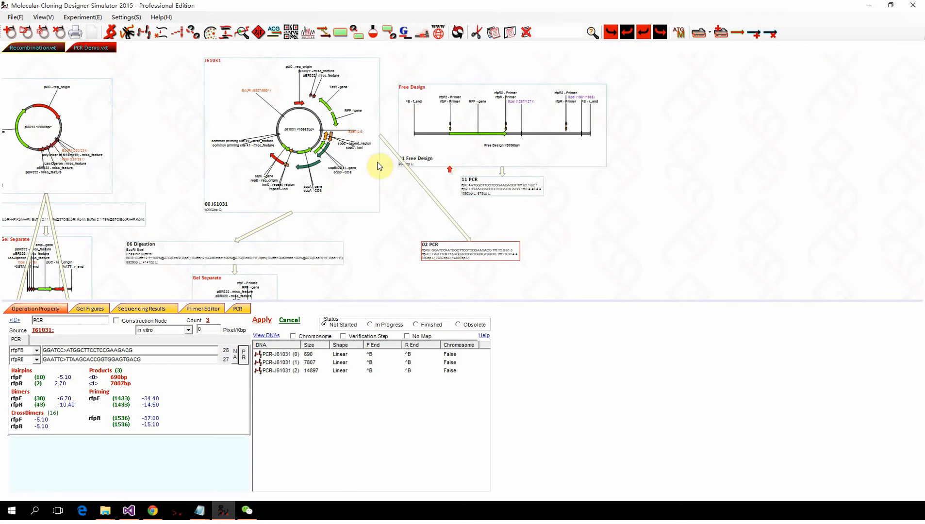
{"action": "scroll", "coordinate": [346, 105], "scroll_direction": "down", "scroll_amount": 5}
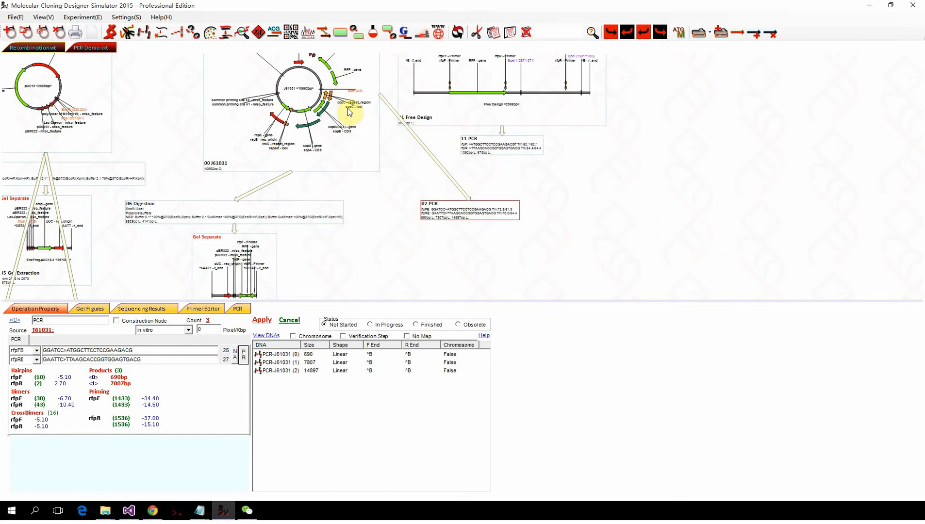
{"action": "scroll", "coordinate": [348, 111], "scroll_direction": "up", "scroll_amount": 5}
{"action": "scroll", "coordinate": [346, 108], "scroll_direction": "down", "scroll_amount": 5}
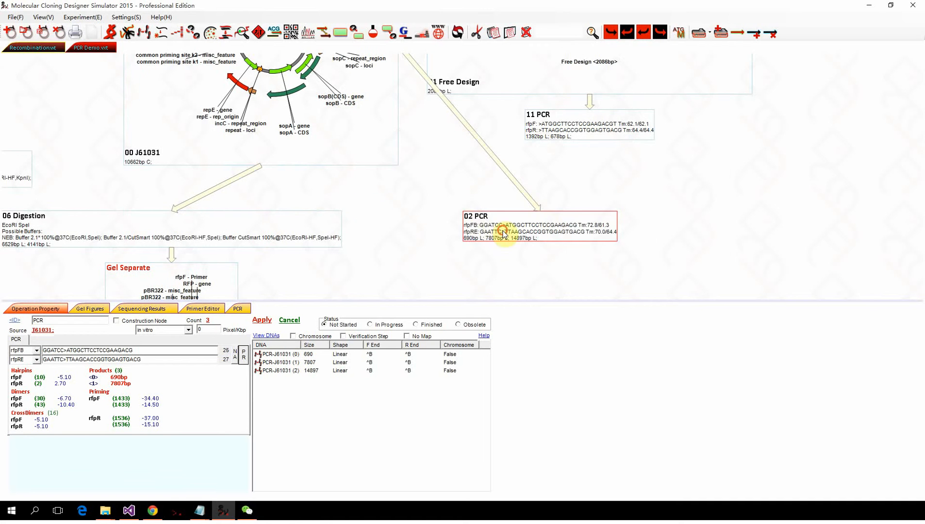
{"action": "scroll", "coordinate": [496, 234], "scroll_direction": "up", "scroll_amount": 5}
{"action": "left_click_drag", "start_coordinate": [416, 191], "coordinate": [446, 208]}
{"action": "scroll", "coordinate": [445, 217], "scroll_direction": "down", "scroll_amount": 1}
{"action": "scroll", "coordinate": [495, 203], "scroll_direction": "down", "scroll_amount": 2}
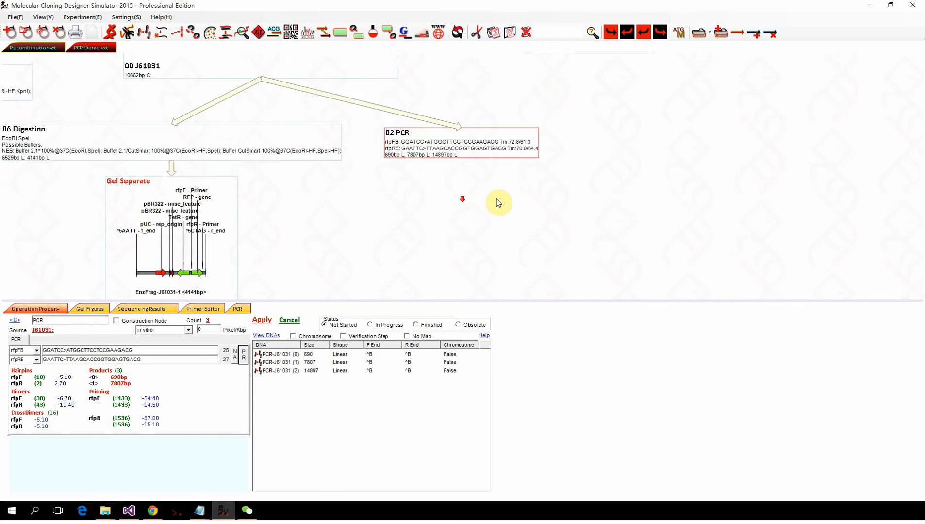
Add a digestion of J61031 with EcoRI and SpeI and place its node between and below 06 Digestion and 02 PCR
{"action": "scroll", "coordinate": [497, 203], "scroll_direction": "up", "scroll_amount": 6}
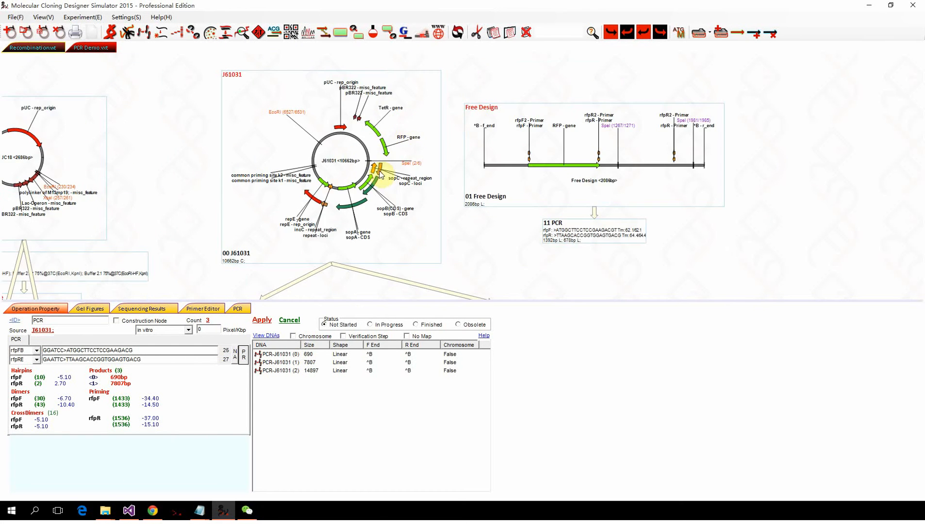
{"action": "scroll", "coordinate": [369, 170], "scroll_direction": "down", "scroll_amount": 1}
{"action": "left_click", "coordinate": [386, 190]}
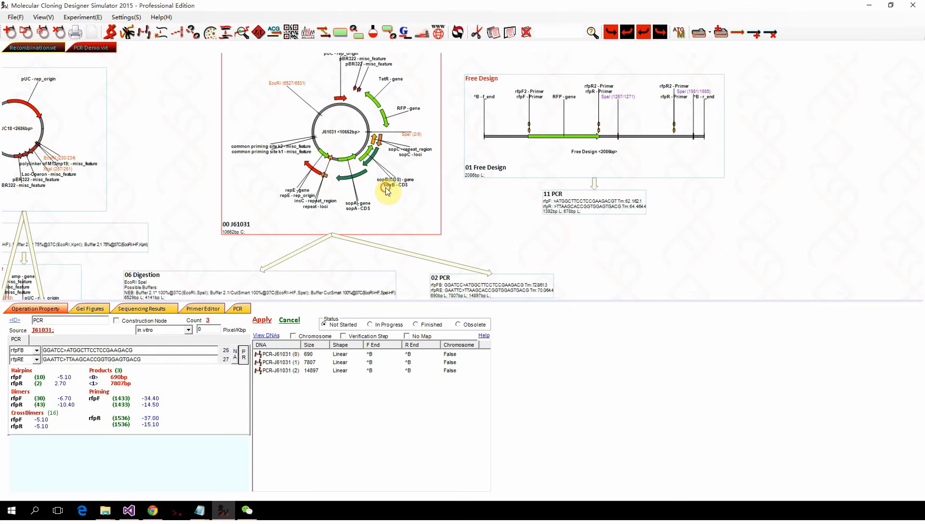
{"action": "scroll", "coordinate": [389, 206], "scroll_direction": "down", "scroll_amount": 2}
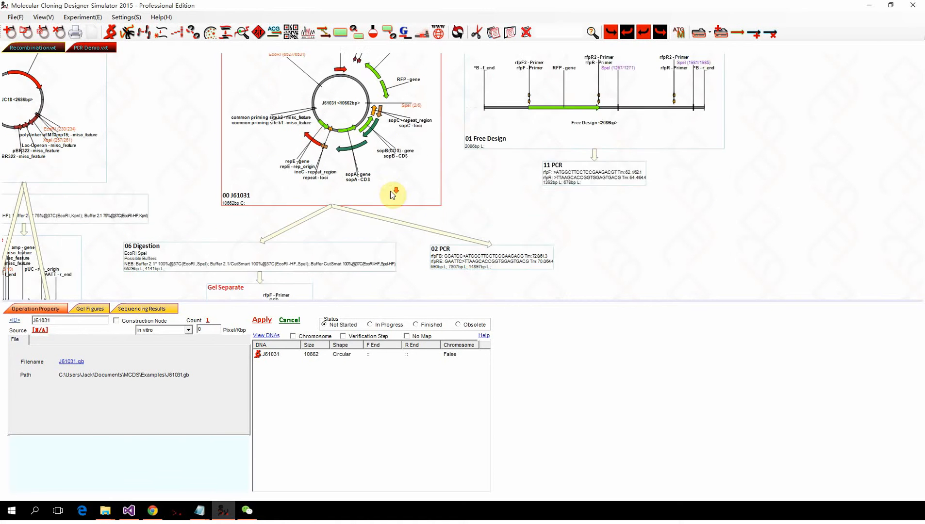
{"action": "left_click", "coordinate": [337, 230]}
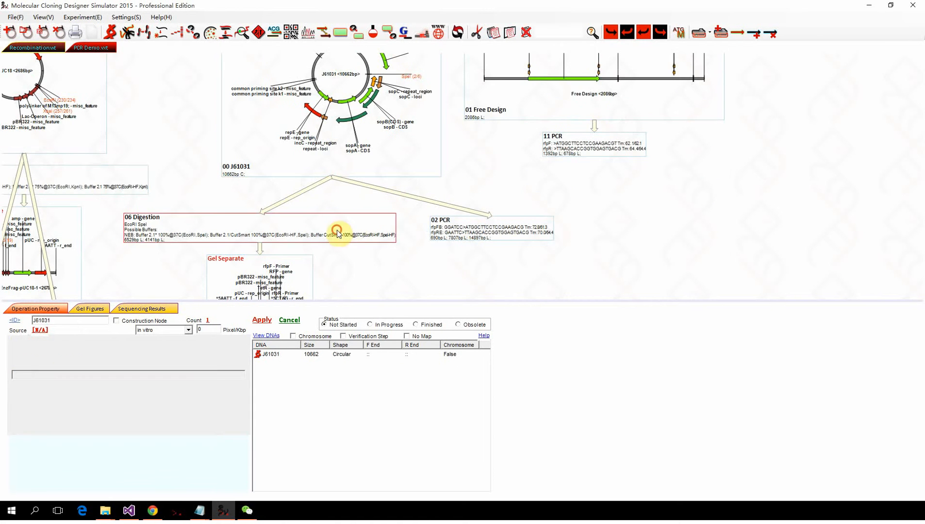
{"action": "scroll", "coordinate": [320, 229], "scroll_direction": "down", "scroll_amount": 2}
{"action": "scroll", "coordinate": [342, 190], "scroll_direction": "up", "scroll_amount": 2}
{"action": "left_click", "coordinate": [378, 163]}
{"action": "left_click", "coordinate": [407, 222]}
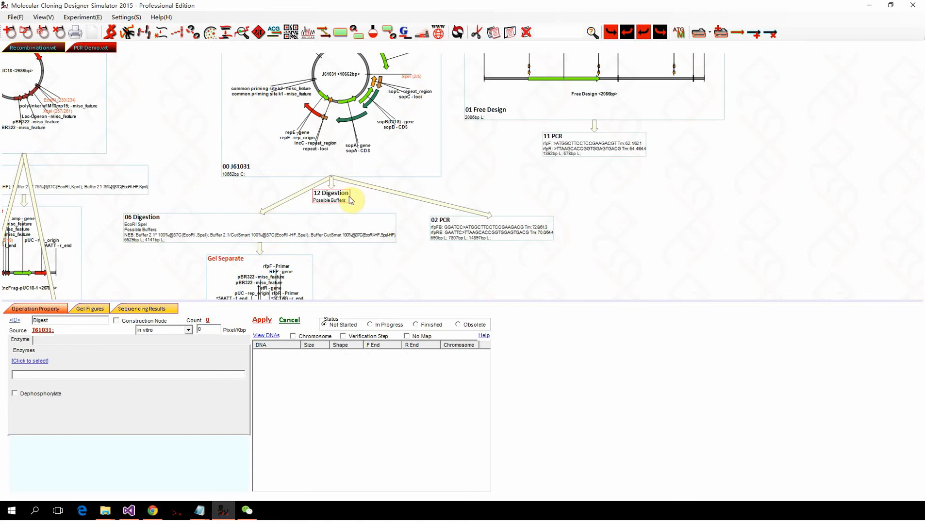
{"action": "left_click_drag", "start_coordinate": [331, 194], "coordinate": [386, 266]}
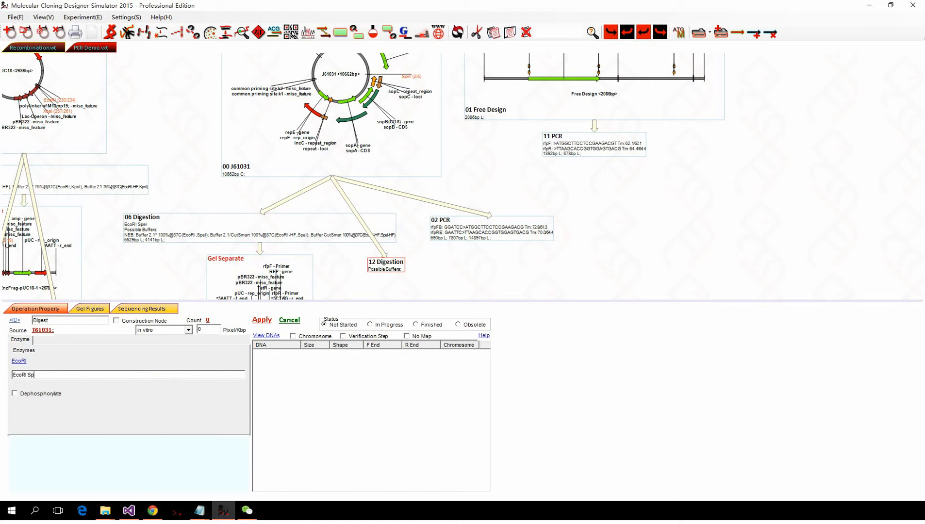
{"action": "type", "text": "eI"}
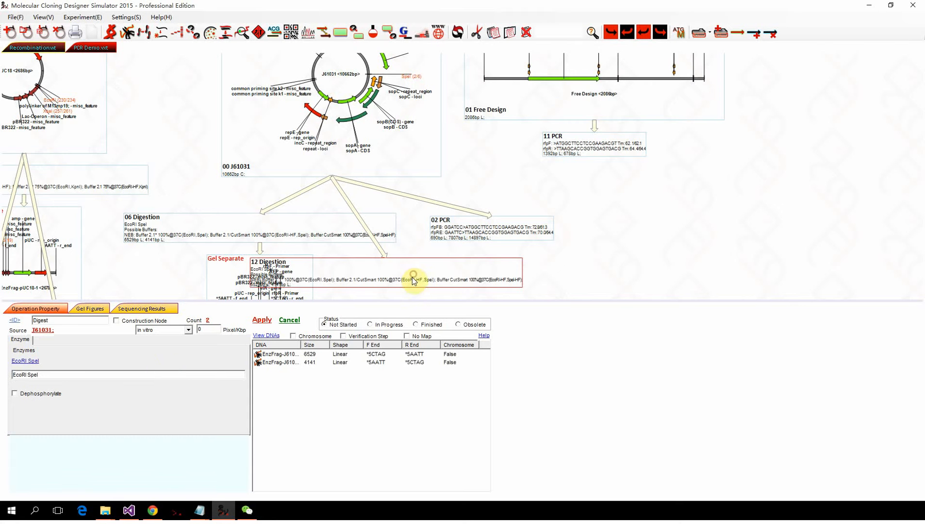
Add a gel extraction to 12 Digestion and extract the 4141 bp fragment
{"action": "left_click", "coordinate": [412, 277]}
{"action": "scroll", "coordinate": [409, 283], "scroll_direction": "down", "scroll_amount": 2}
{"action": "left_click", "coordinate": [16, 366]}
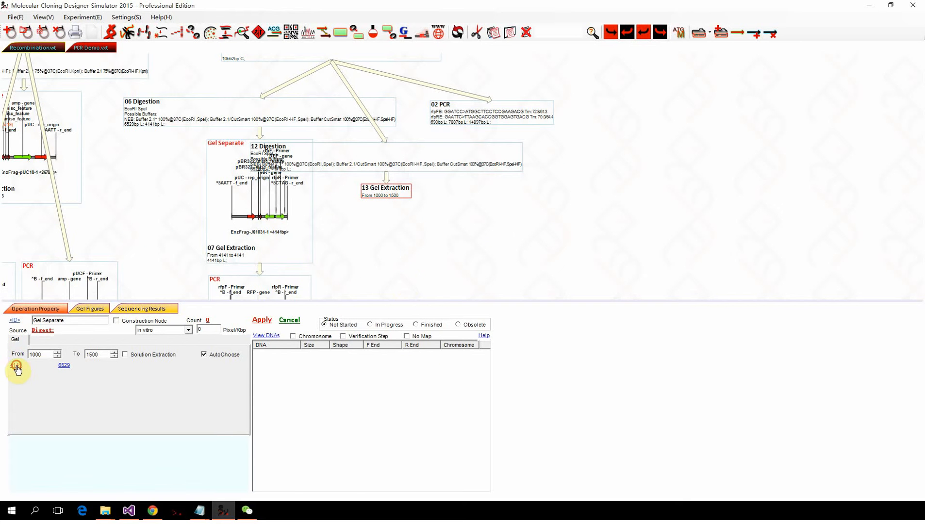
{"action": "scroll", "coordinate": [377, 241], "scroll_direction": "down", "scroll_amount": 2}
{"action": "scroll", "coordinate": [403, 165], "scroll_direction": "up", "scroll_amount": 2}
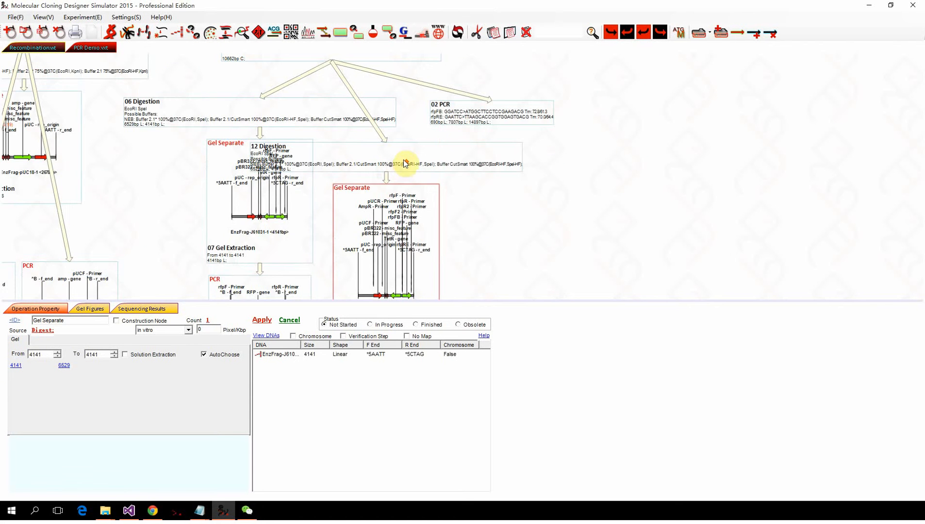
Add a PCR to the 13 Gel Extraction fragment, reusing the rfpF and rfpR primers from 11 PCR, and apply it
{"action": "left_click", "coordinate": [475, 118]}
{"action": "scroll", "coordinate": [517, 107], "scroll_direction": "up", "scroll_amount": 2}
{"action": "left_click", "coordinate": [582, 123]}
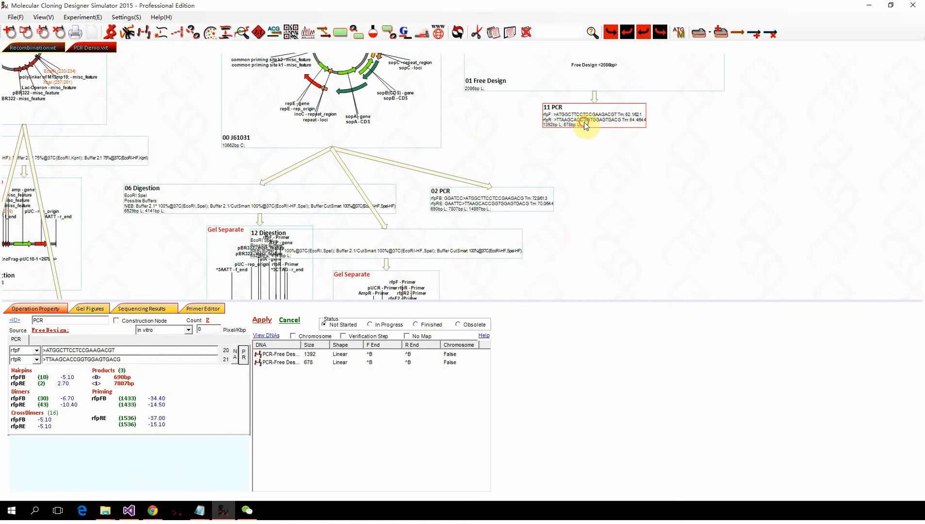
{"action": "scroll", "coordinate": [486, 184], "scroll_direction": "down", "scroll_amount": 3}
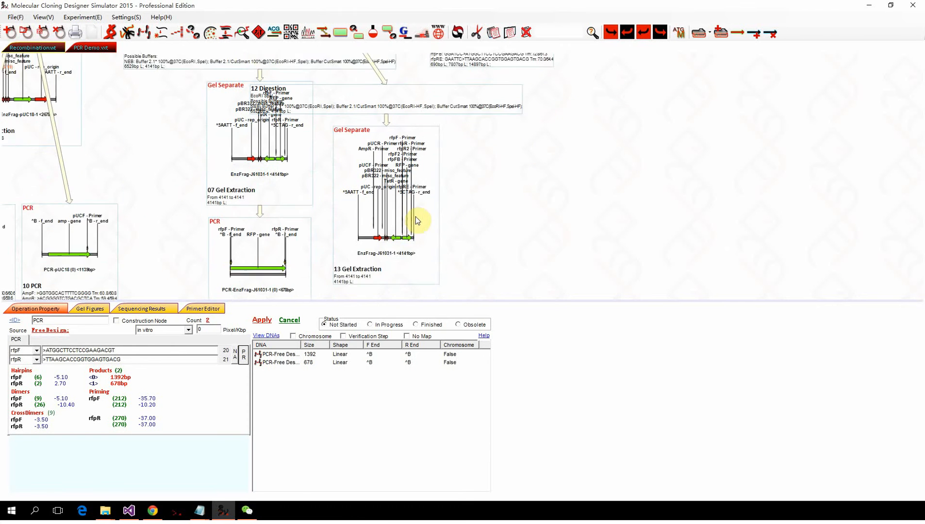
{"action": "left_click", "coordinate": [398, 199]}
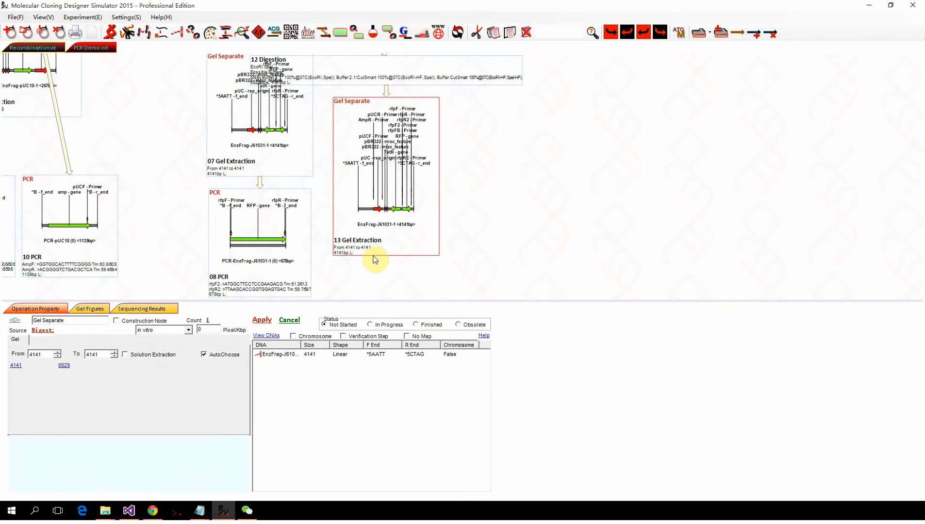
{"action": "key", "text": "p"}
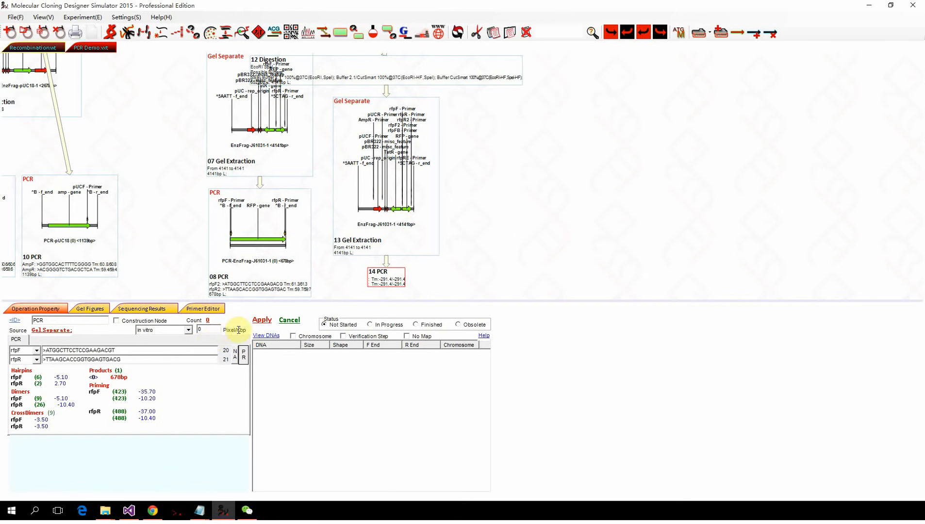
{"action": "left_click", "coordinate": [262, 321]}
Add a second PCR to 13 Gel Extraction with the rfpFB and rfpRE primers from 02 PCR, set beside 14 PCR, and apply it
{"action": "scroll", "coordinate": [418, 261], "scroll_direction": "up", "scroll_amount": 5}
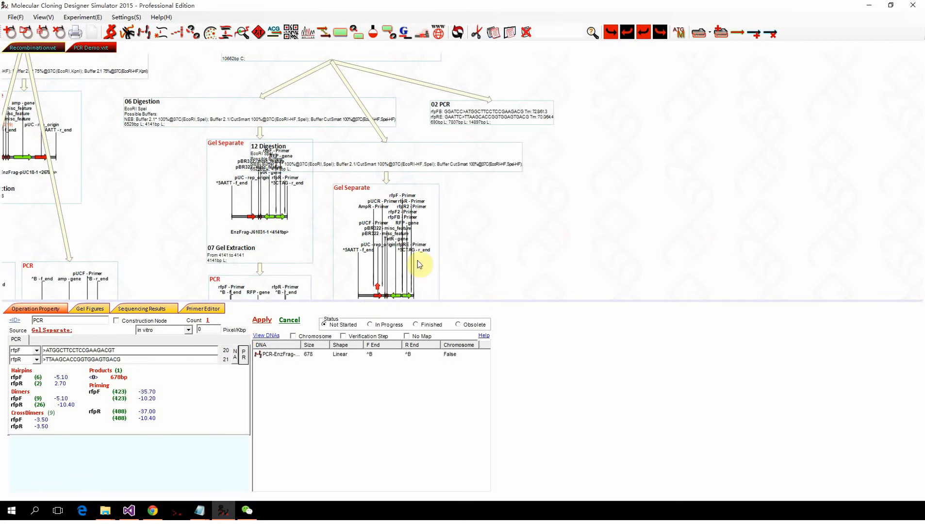
{"action": "left_click", "coordinate": [465, 200]}
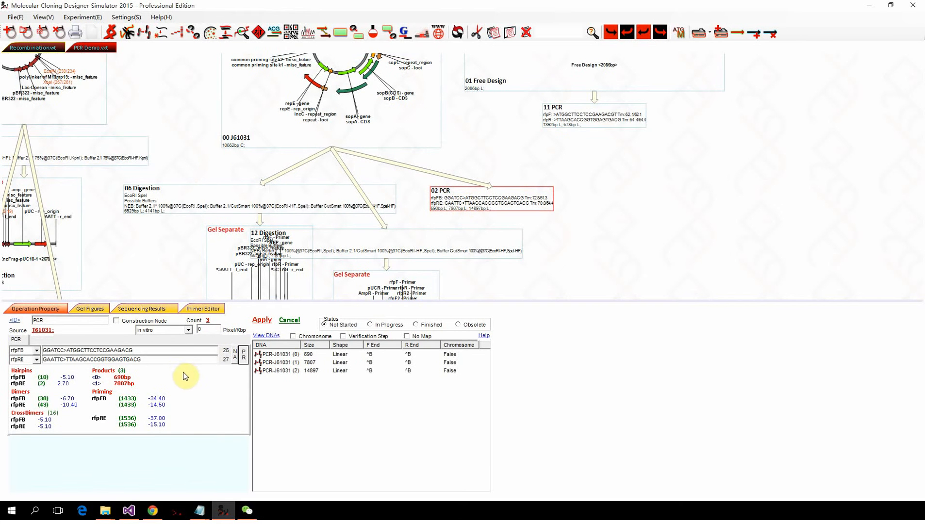
{"action": "left_click", "coordinate": [391, 249]}
{"action": "scroll", "coordinate": [384, 258], "scroll_direction": "down", "scroll_amount": 6}
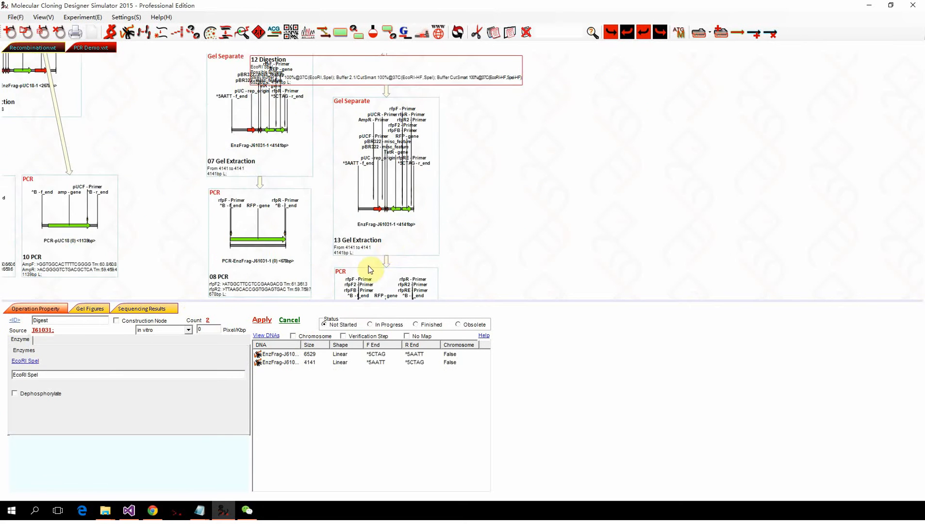
{"action": "left_click", "coordinate": [379, 200]}
{"action": "left_click", "coordinate": [402, 122]}
{"action": "left_click", "coordinate": [382, 155]}
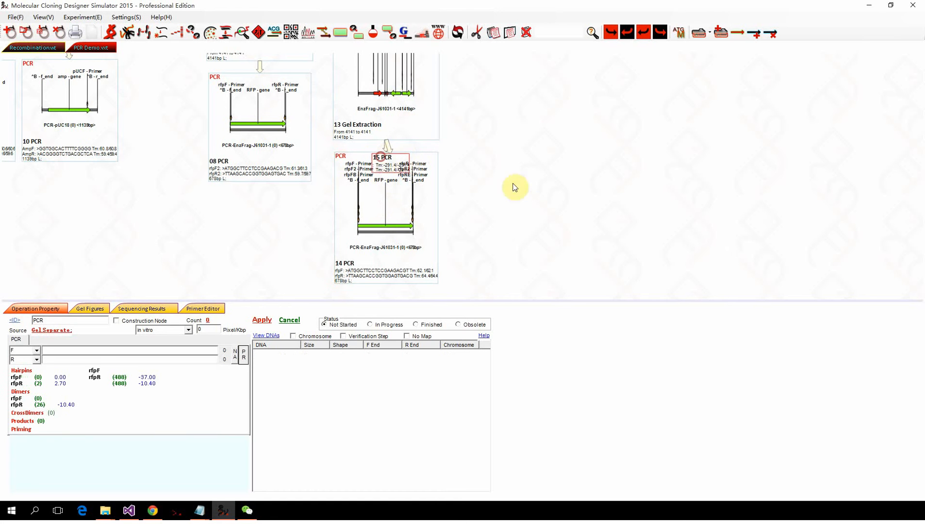
{"action": "left_click", "coordinate": [514, 185]}
{"action": "type", "text": "GGATCC>ATGGCTTCCTCCGAAGACG GAATTC>TTAAGCACCGGTGGAGTGACG"}
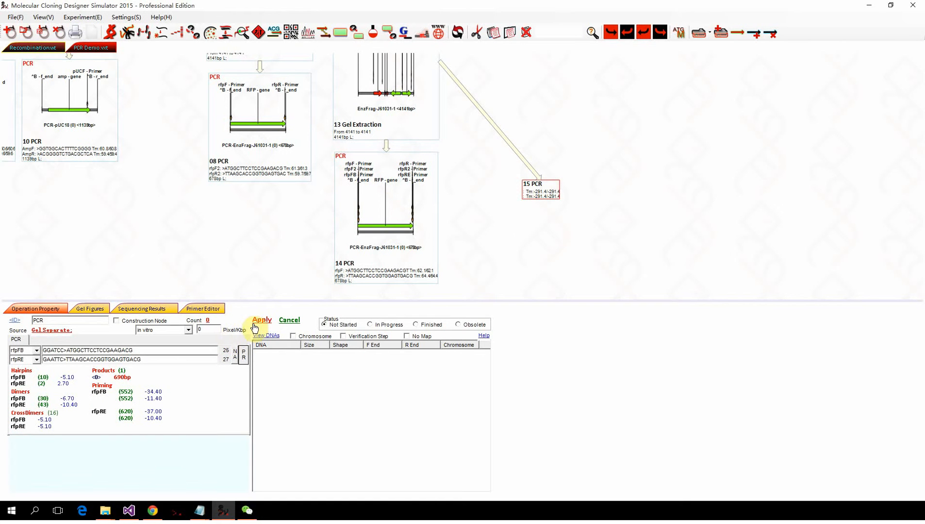
{"action": "left_click", "coordinate": [261, 322]}
Delete the 15 PCR node beside 14 PCR and confirm the removal
{"action": "left_click", "coordinate": [550, 239]}
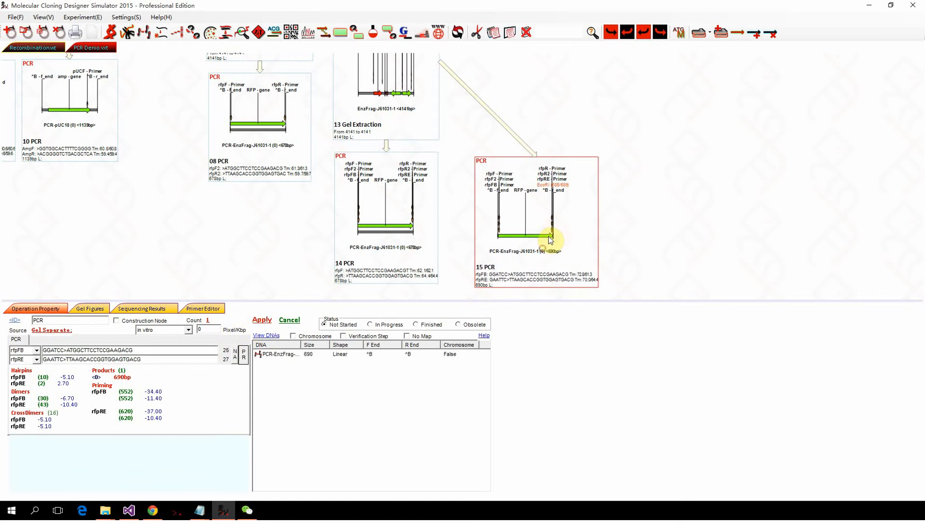
{"action": "key", "text": "Delete"}
{"action": "key", "text": "Return"}
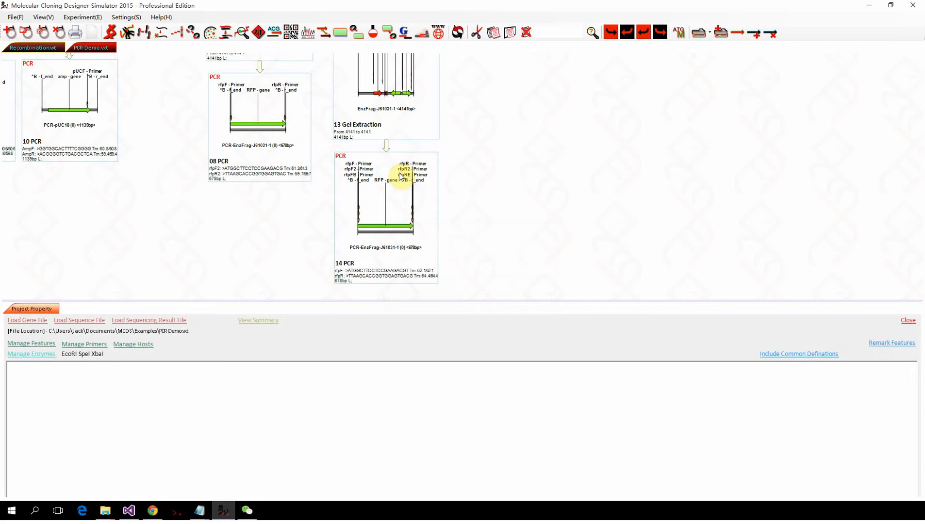
Prepend AAAA to the rfpFB primer and TTCT to the rfpRE primer of 02 PCR, and apply the change
{"action": "left_click", "coordinate": [403, 184]}
{"action": "scroll", "coordinate": [403, 183], "scroll_direction": "down", "scroll_amount": 1}
{"action": "scroll", "coordinate": [399, 254], "scroll_direction": "up", "scroll_amount": 4}
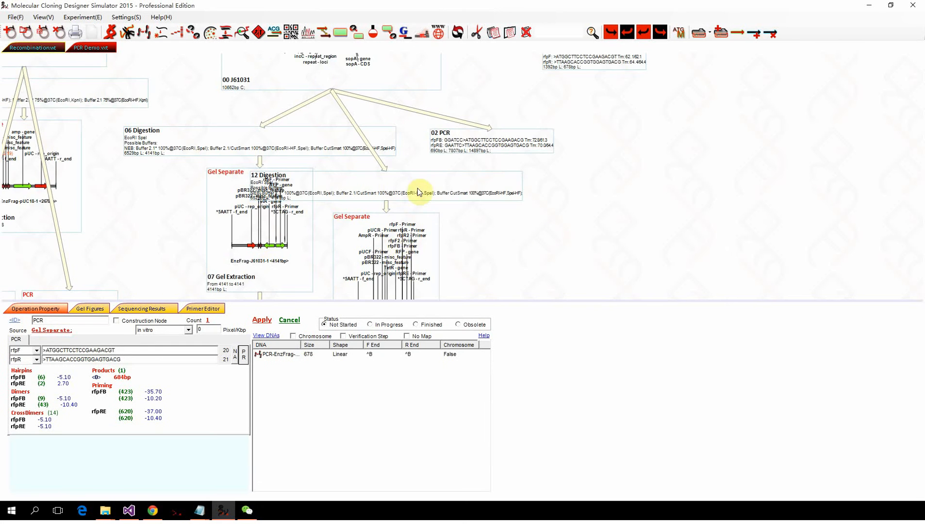
{"action": "scroll", "coordinate": [424, 197], "scroll_direction": "up", "scroll_amount": 2}
{"action": "left_click", "coordinate": [473, 170]}
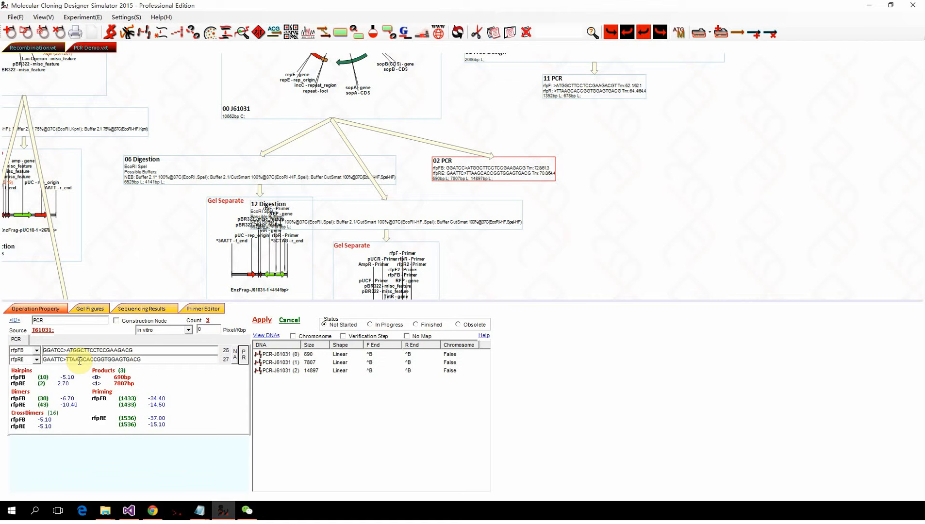
{"action": "type", "text": "AAA"}
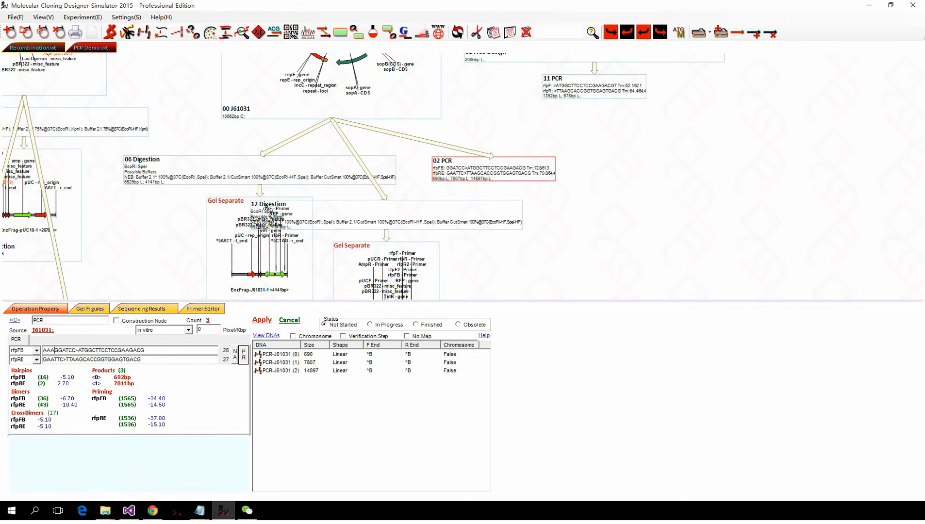
{"action": "type", "text": "A"}
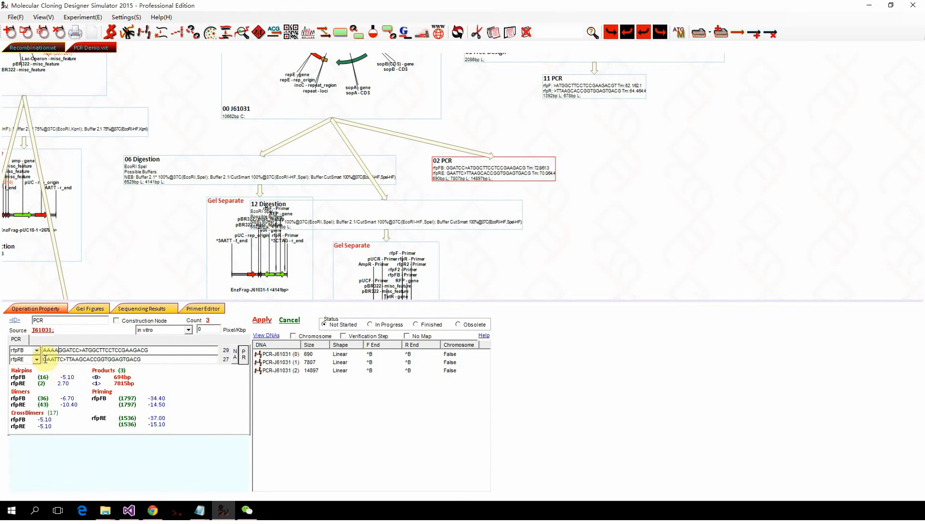
{"action": "type", "text": "TTTT"}
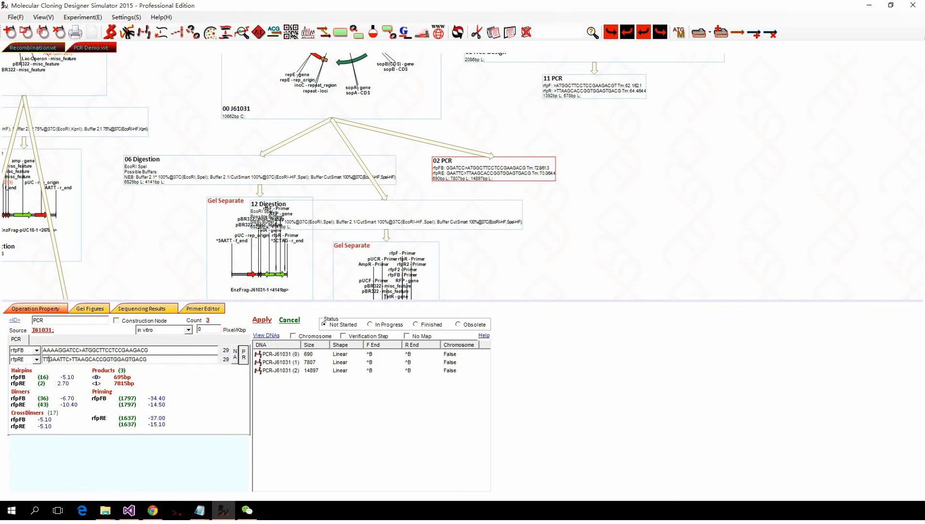
{"action": "key", "text": "BackSpace"}
{"action": "type", "text": "C"}
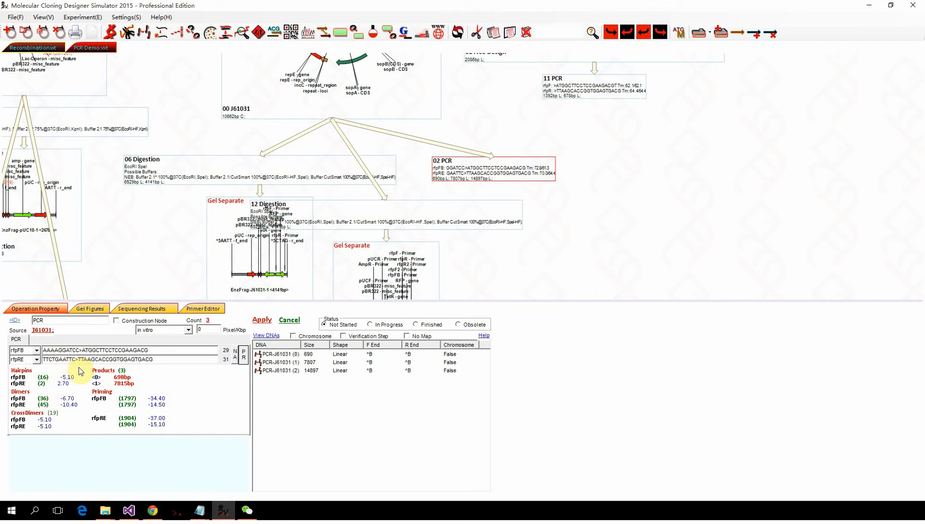
{"action": "left_click", "coordinate": [261, 322]}
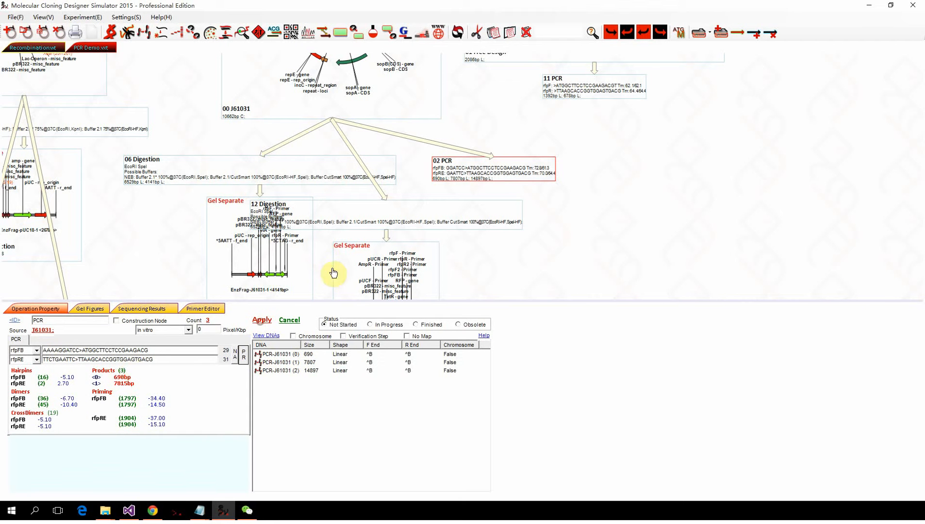
{"action": "left_click_drag", "start_coordinate": [498, 173], "coordinate": [530, 167]}
Rearrange the diagram so the 09, 10 and 14 PCR nodes sit side by side, with 14 PCR placed between 10 PCR and 08 PCR
{"action": "scroll", "coordinate": [514, 178], "scroll_direction": "down", "scroll_amount": 7}
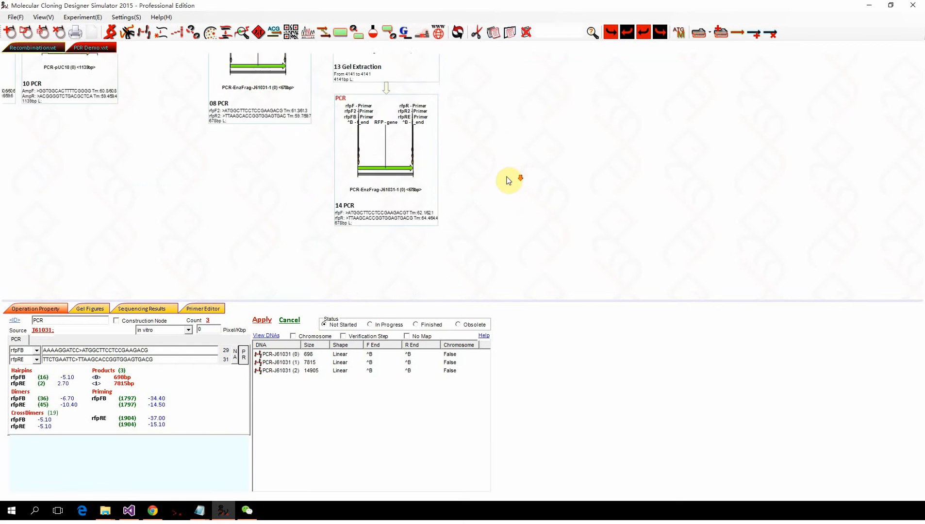
{"action": "scroll", "coordinate": [418, 177], "scroll_direction": "up", "scroll_amount": 2}
{"action": "scroll", "coordinate": [416, 176], "scroll_direction": "down", "scroll_amount": 4}
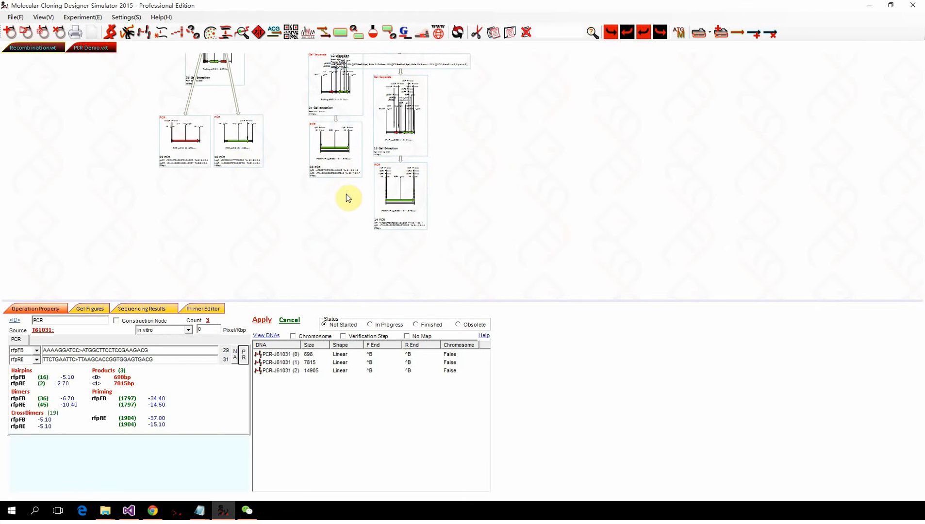
{"action": "left_click_drag", "start_coordinate": [399, 194], "coordinate": [288, 201]}
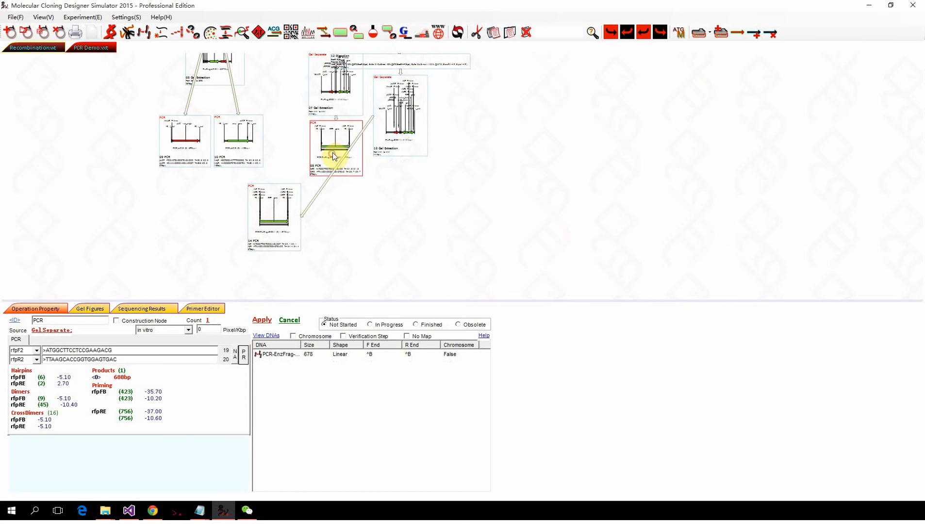
{"action": "mouse_move", "coordinate": [334, 158]}
{"action": "left_mouse_down"}
{"action": "mouse_move", "coordinate": [357, 197]}
{"action": "mouse_move", "coordinate": [327, 164]}
{"action": "left_mouse_up"}
{"action": "left_click_drag", "start_coordinate": [261, 217], "coordinate": [268, 211]}
{"action": "left_click_drag", "start_coordinate": [182, 149], "coordinate": [159, 198]}
{"action": "left_click_drag", "start_coordinate": [231, 134], "coordinate": [218, 181]}
{"action": "left_click_drag", "start_coordinate": [156, 185], "coordinate": [159, 192]}
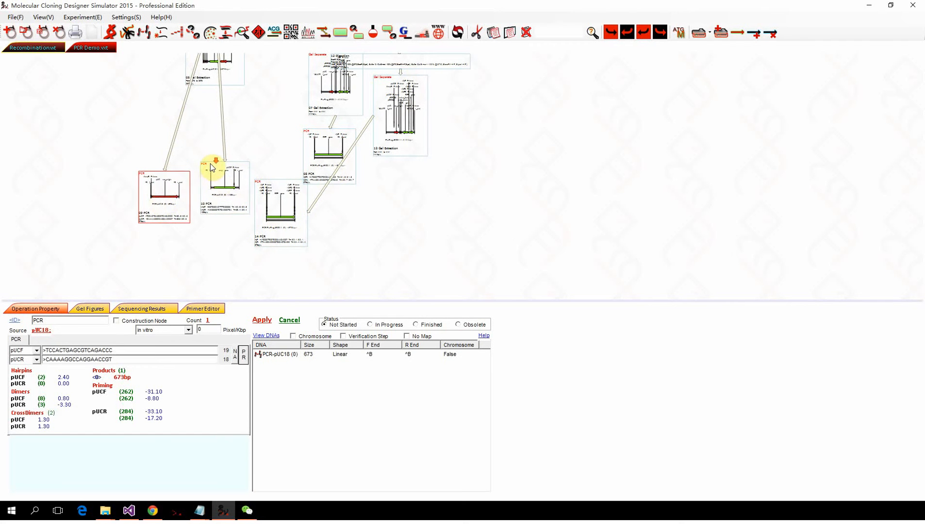
{"action": "left_click_drag", "start_coordinate": [210, 160], "coordinate": [209, 72]}
{"action": "scroll", "coordinate": [170, 117], "scroll_direction": "up", "scroll_amount": 1}
{"action": "scroll", "coordinate": [171, 118], "scroll_direction": "up", "scroll_amount": 2}
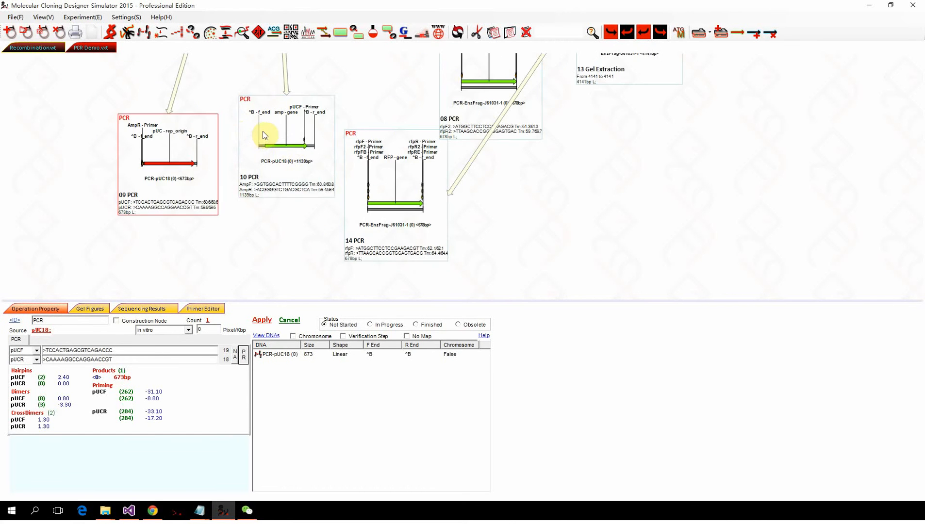
Rename the 14 PCR primers as rfpF3 and rfpR3, apply the change and dismiss the duplicate-primer notice
{"action": "left_click", "coordinate": [292, 148]}
{"action": "scroll", "coordinate": [291, 149], "scroll_direction": "down", "scroll_amount": 1}
{"action": "left_click", "coordinate": [403, 184]}
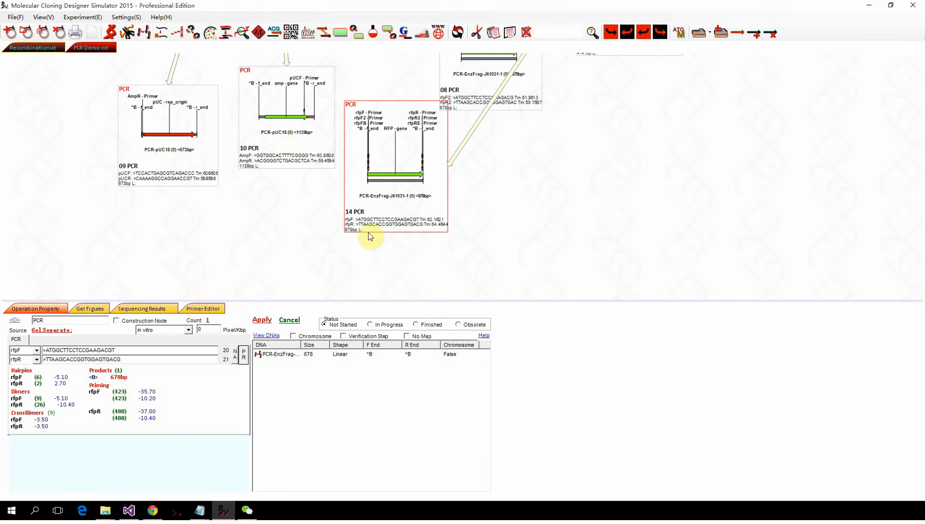
{"action": "left_click", "coordinate": [293, 140]}
{"action": "scroll", "coordinate": [289, 202], "scroll_direction": "down", "scroll_amount": 1}
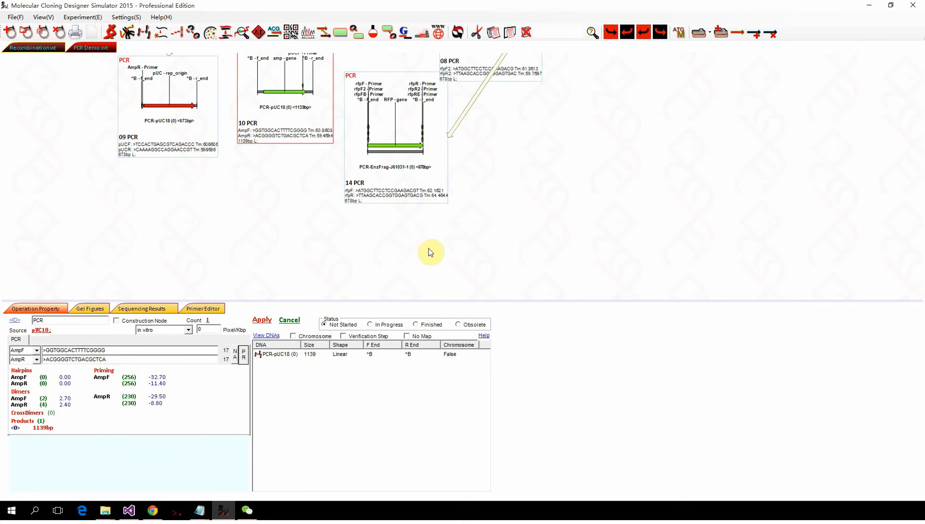
{"action": "scroll", "coordinate": [427, 243], "scroll_direction": "up", "scroll_amount": 1}
{"action": "left_click", "coordinate": [397, 179]}
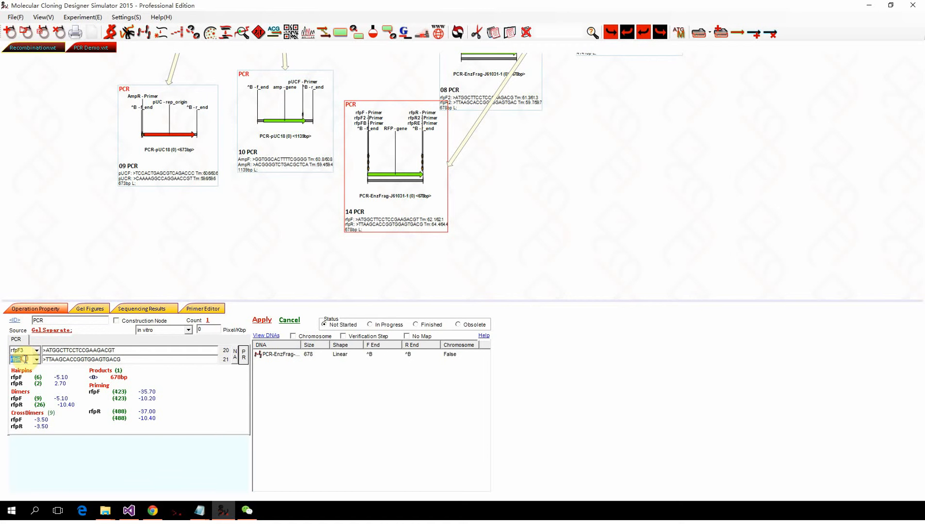
{"action": "type", "text": "3"}
{"action": "left_click", "coordinate": [262, 320]}
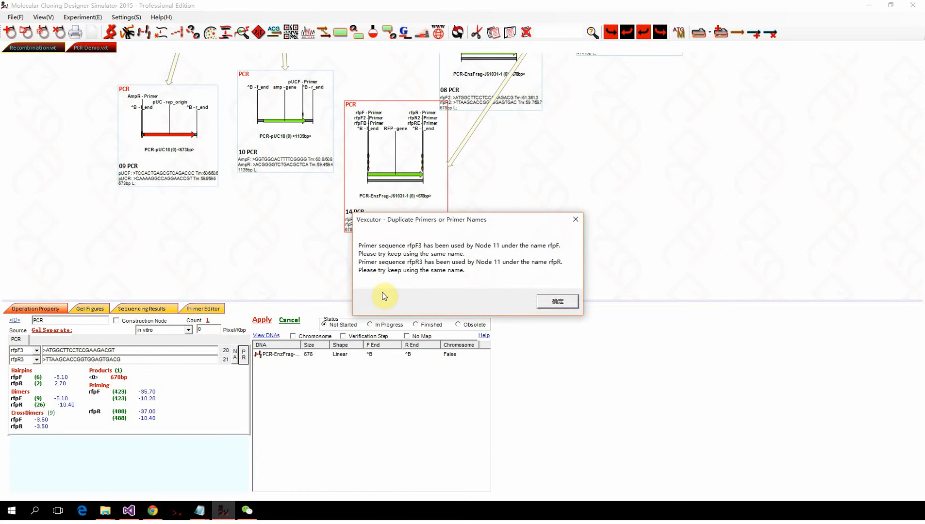
{"action": "left_click", "coordinate": [558, 301]}
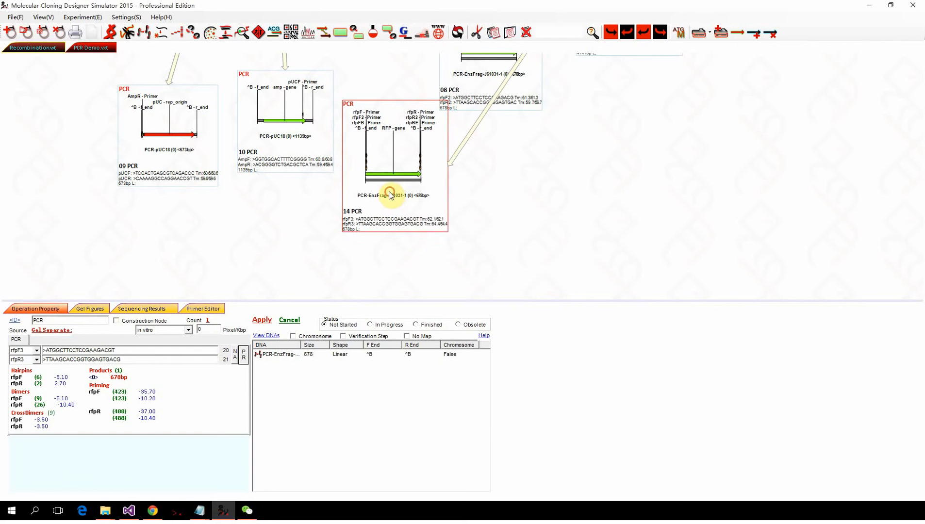
Create a Gibson assembly design from the 09, 10 and 14 PCR nodes, apply it and dismiss the duplicate-primer notice
{"action": "left_click_drag", "start_coordinate": [483, 259], "coordinate": [101, 128]}
{"action": "scroll", "coordinate": [177, 130], "scroll_direction": "down", "scroll_amount": 1}
{"action": "scroll", "coordinate": [206, 124], "scroll_direction": "up", "scroll_amount": 1}
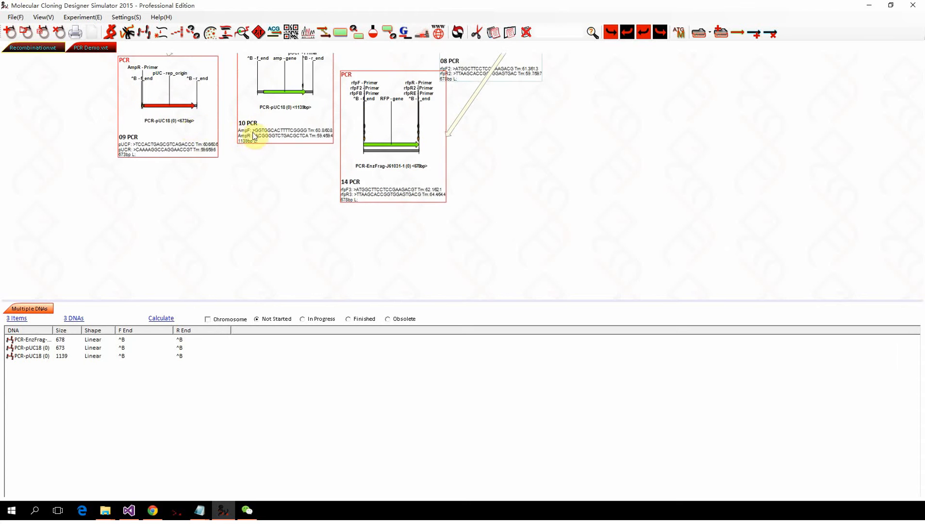
{"action": "scroll", "coordinate": [247, 134], "scroll_direction": "up", "scroll_amount": 1}
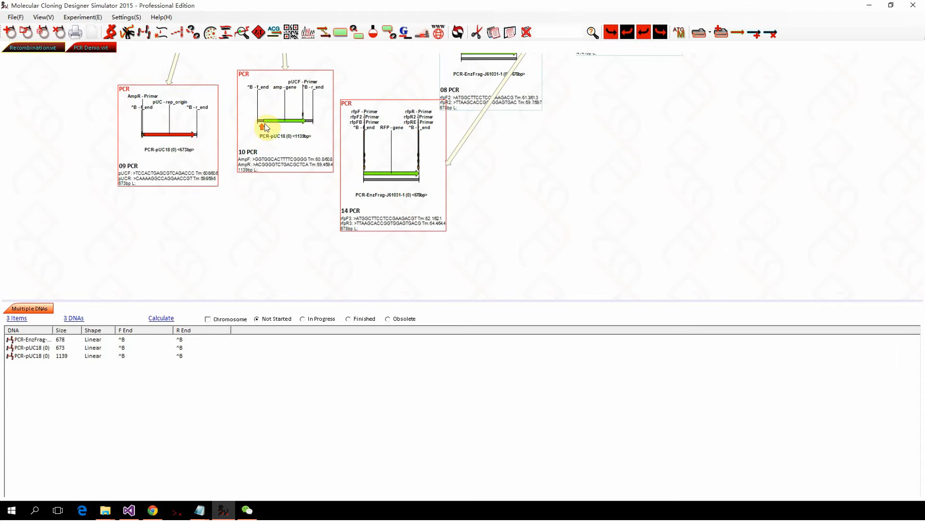
{"action": "left_click", "coordinate": [405, 34]}
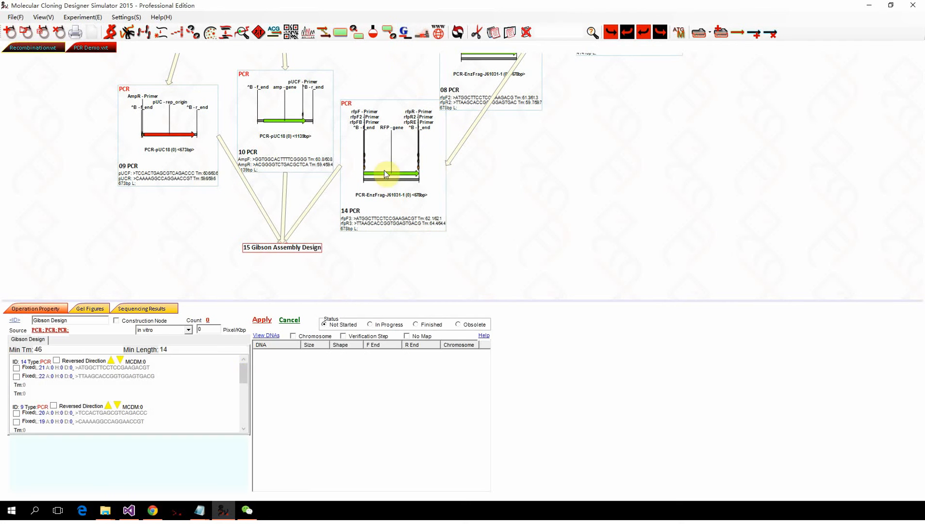
{"action": "left_click", "coordinate": [261, 320]}
{"action": "left_click", "coordinate": [558, 295]}
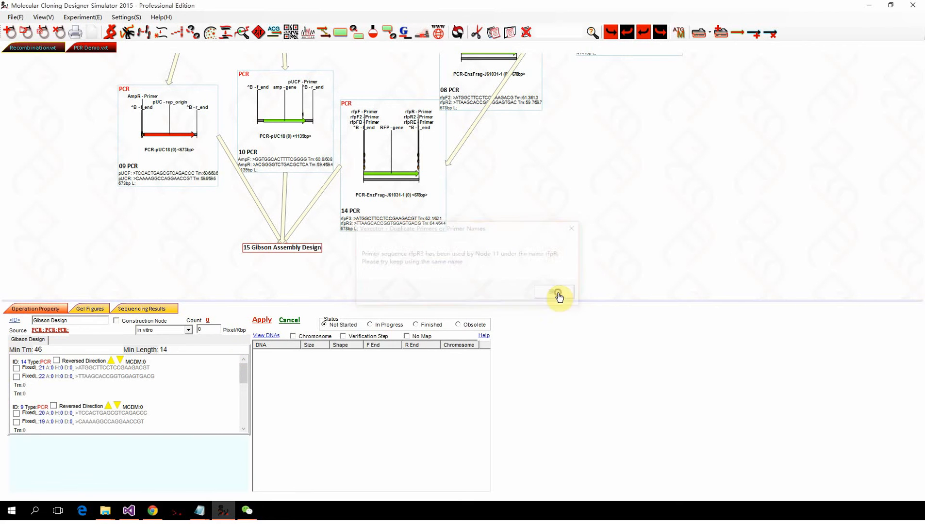
Move the 14 PCR node down clear of 08 PCR and shift the Gibson Design node slightly down and left
{"action": "left_click", "coordinate": [410, 194]}
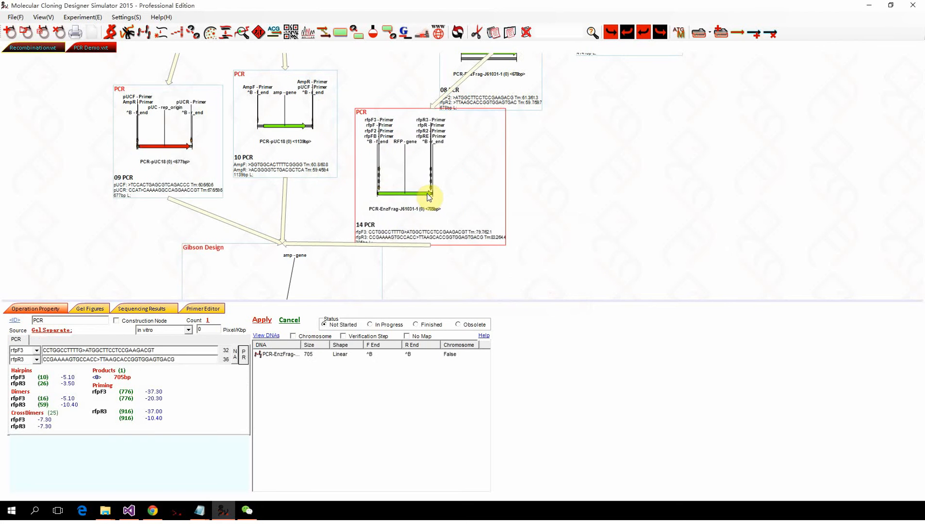
{"action": "left_click_drag", "start_coordinate": [407, 153], "coordinate": [406, 159]}
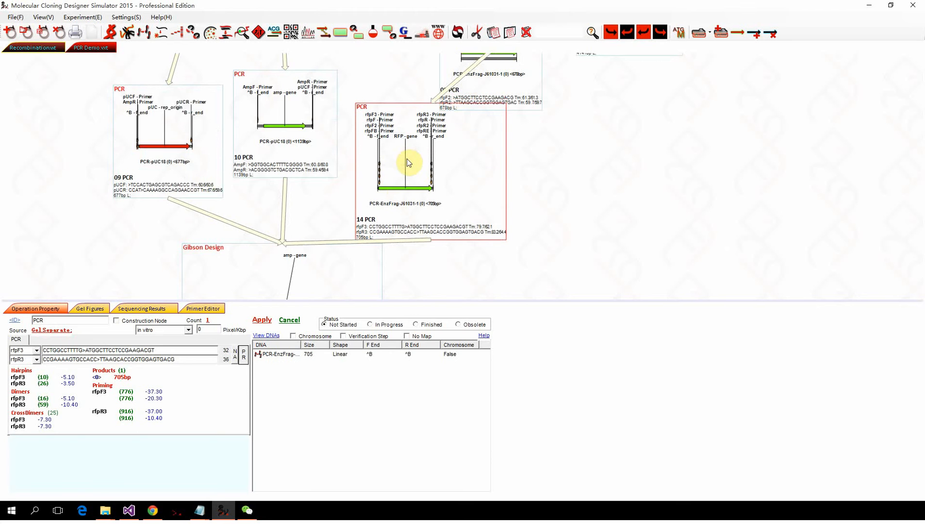
{"action": "scroll", "coordinate": [379, 214], "scroll_direction": "down", "scroll_amount": 3}
{"action": "left_click_drag", "start_coordinate": [349, 209], "coordinate": [332, 236]}
{"action": "left_click_drag", "start_coordinate": [418, 121], "coordinate": [415, 138]}
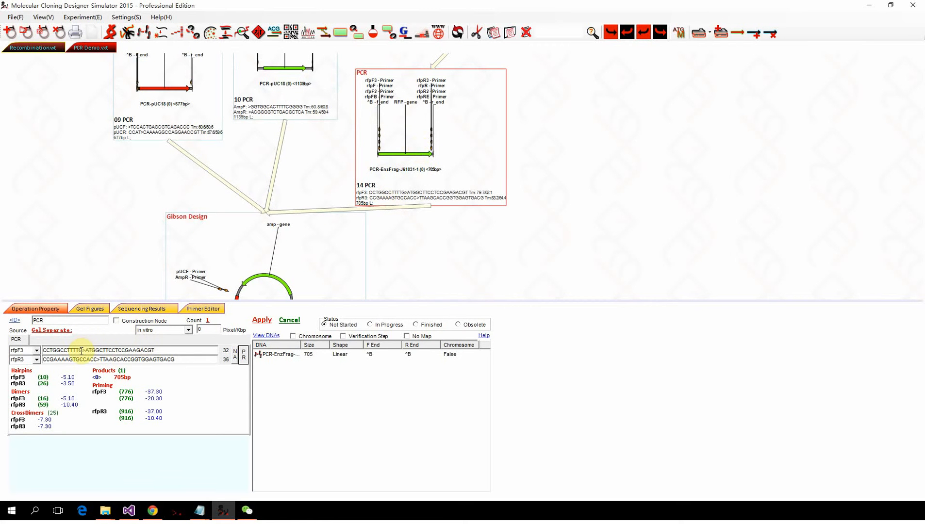
Examine the extension added to the rfpF3 primer in 14 PCR, the assembly overlaps and the circular product in the Gibson Design node
{"action": "left_click_drag", "start_coordinate": [84, 349], "coordinate": [47, 352]}
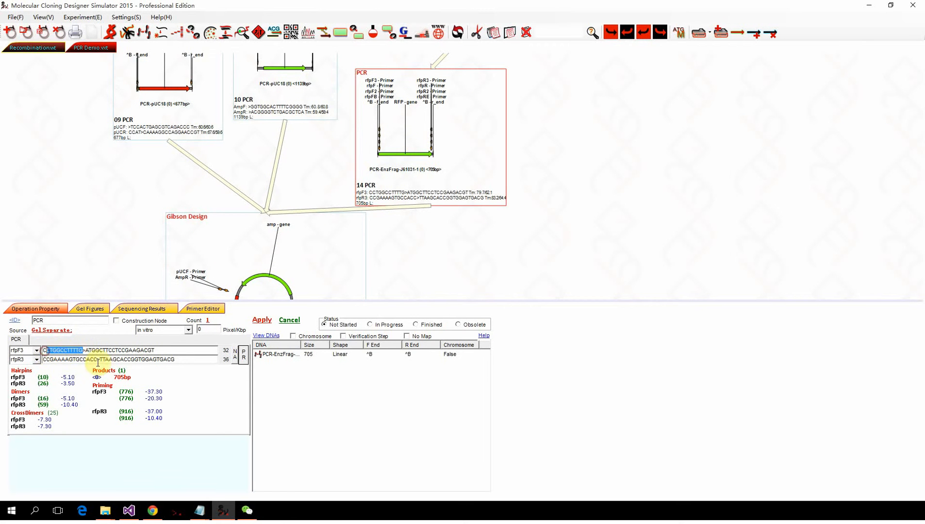
{"action": "left_click_drag", "start_coordinate": [426, 145], "coordinate": [425, 144]}
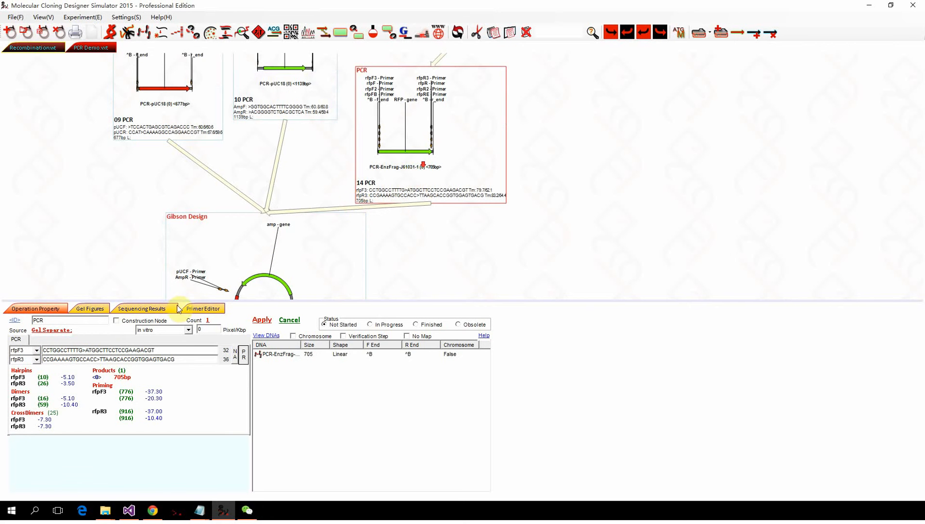
{"action": "left_click", "coordinate": [250, 252]}
{"action": "left_click_drag", "start_coordinate": [249, 249], "coordinate": [228, 252]}
{"action": "scroll", "coordinate": [275, 241], "scroll_direction": "up", "scroll_amount": 3}
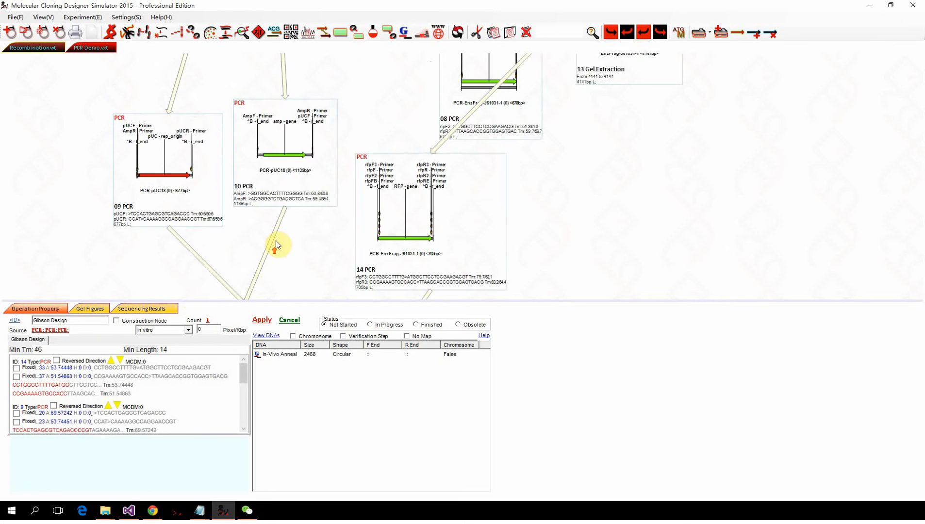
{"action": "scroll", "coordinate": [275, 241], "scroll_direction": "down", "scroll_amount": 5}
{"action": "left_click_drag", "start_coordinate": [297, 228], "coordinate": [334, 252]}
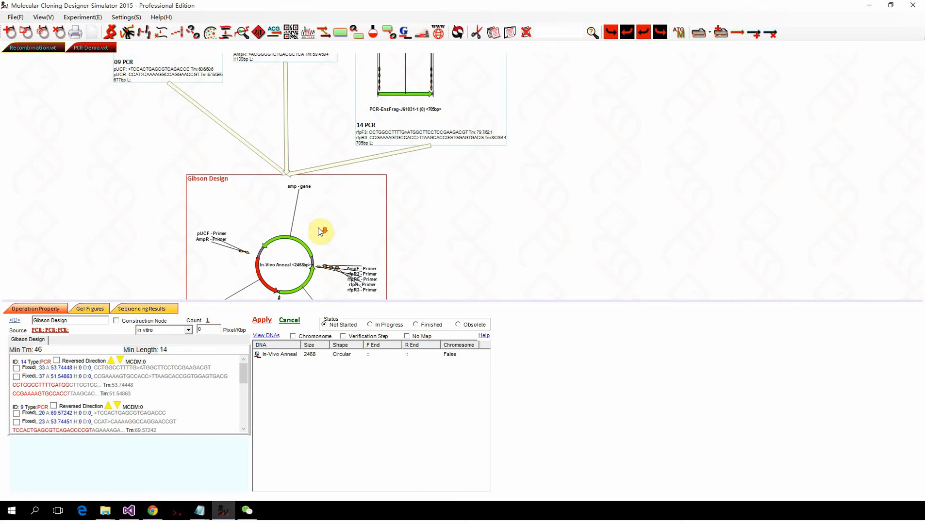
{"action": "scroll", "coordinate": [318, 229], "scroll_direction": "down", "scroll_amount": 3}
{"action": "scroll", "coordinate": [272, 191], "scroll_direction": "up", "scroll_amount": 6}
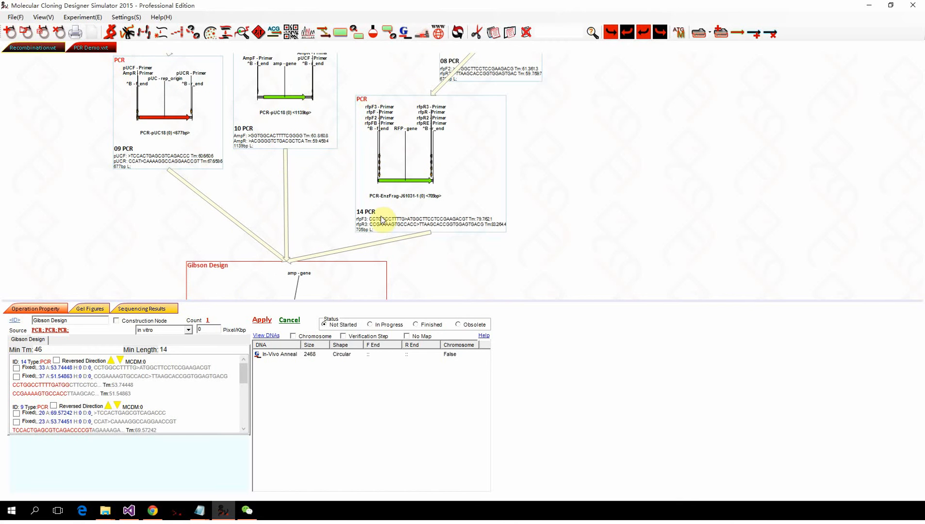
{"action": "scroll", "coordinate": [366, 198], "scroll_direction": "down", "scroll_amount": 3}
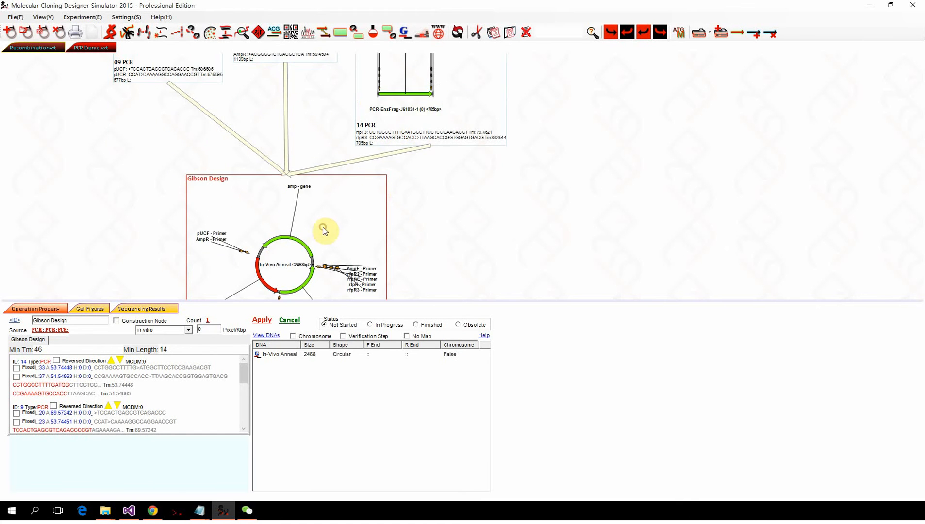
{"action": "scroll", "coordinate": [324, 209], "scroll_direction": "up", "scroll_amount": 2}
{"action": "scroll", "coordinate": [326, 269], "scroll_direction": "down", "scroll_amount": 1}
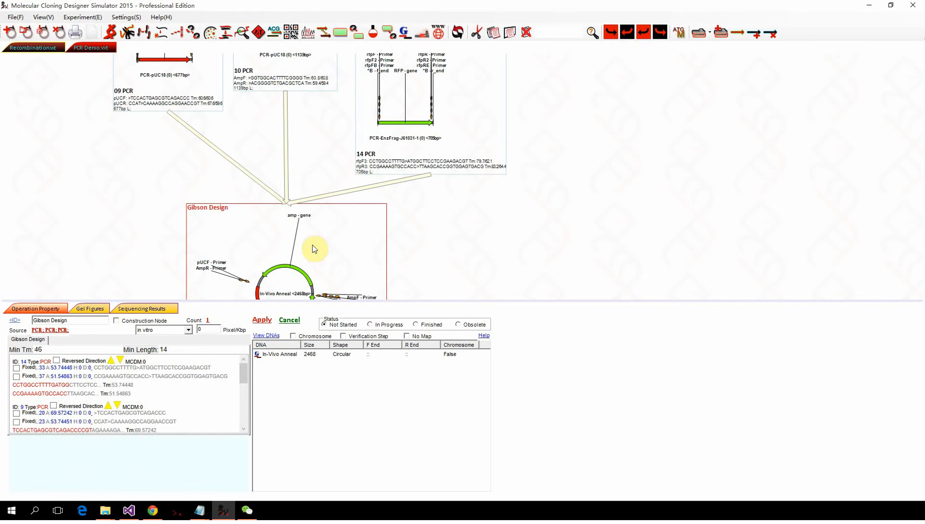
Delete the Gibson Design node that joins the 09, 10 and 14 PCR nodes and confirm the deletion
{"action": "key", "text": "Delete"}
{"action": "key", "text": "Return"}
{"action": "scroll", "coordinate": [313, 245], "scroll_direction": "up", "scroll_amount": 5}
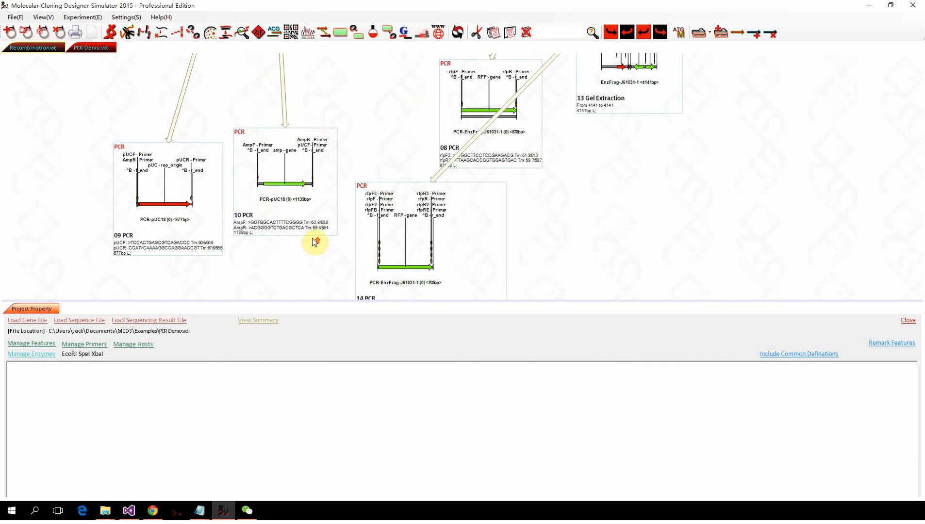
Add a new digestion node from 03 pUC18 and place it below the 10 PCR node
{"action": "left_click", "coordinate": [234, 217]}
{"action": "scroll", "coordinate": [231, 194], "scroll_direction": "up", "scroll_amount": 6}
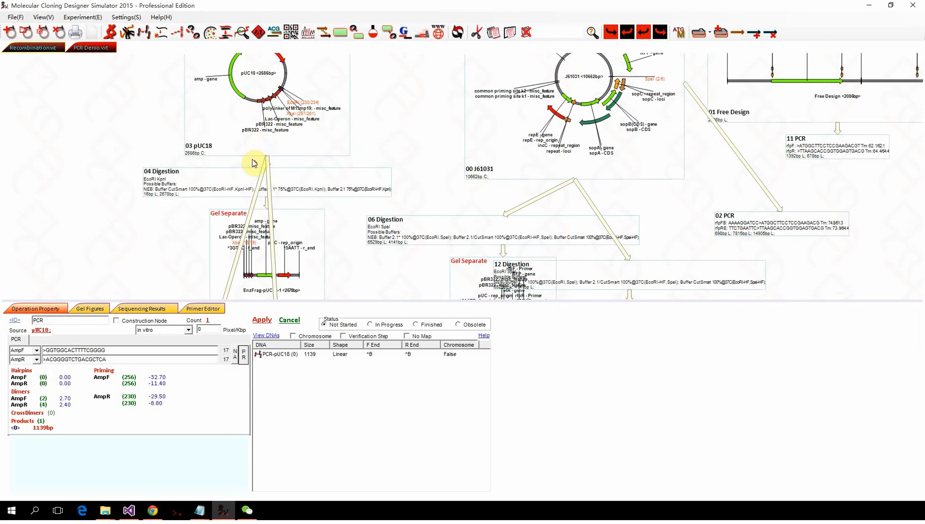
{"action": "left_click", "coordinate": [256, 147]}
{"action": "key", "text": "ctrl+d"}
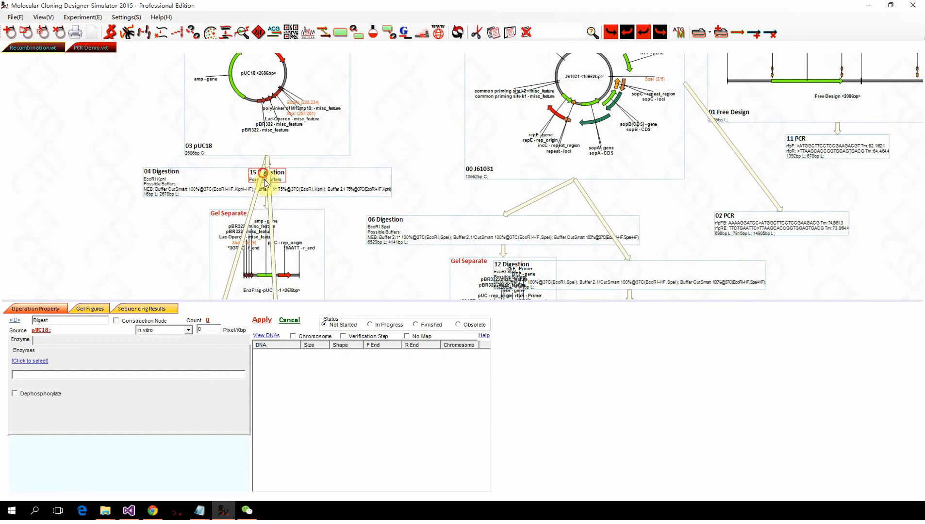
{"action": "left_click_drag", "start_coordinate": [263, 177], "coordinate": [345, 278]}
{"action": "scroll", "coordinate": [344, 278], "scroll_direction": "down", "scroll_amount": 5}
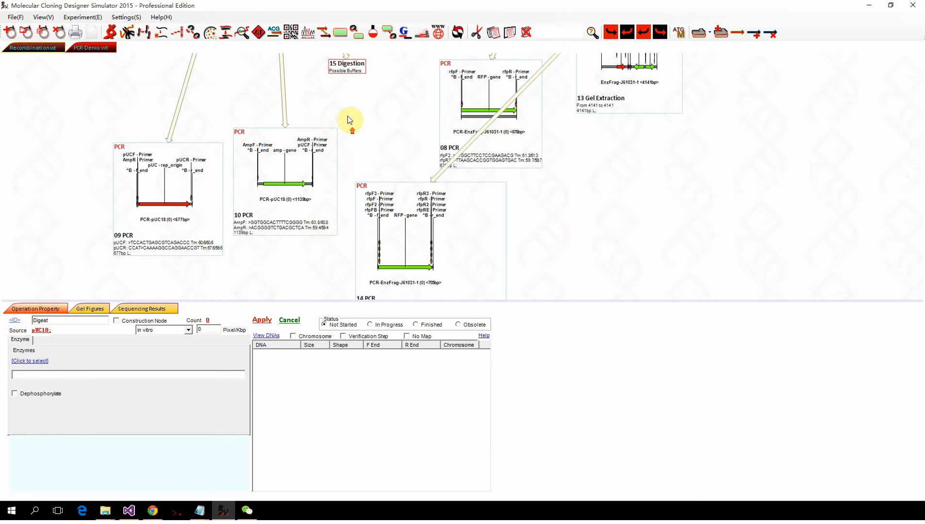
{"action": "left_click_drag", "start_coordinate": [354, 67], "coordinate": [316, 272]}
{"action": "scroll", "coordinate": [320, 262], "scroll_direction": "down", "scroll_amount": 2}
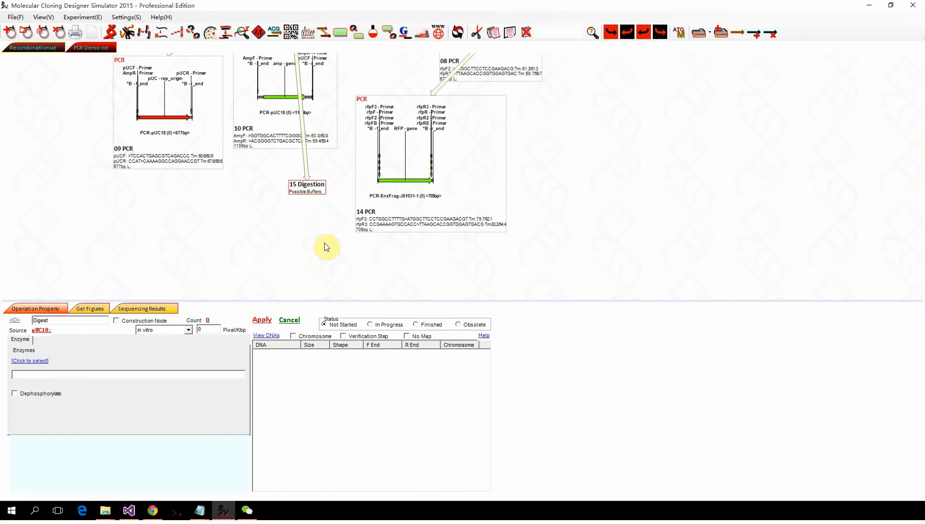
{"action": "left_click_drag", "start_coordinate": [310, 187], "coordinate": [284, 231]}
Inspect the primers of the 09, 10 and 14 PCR nodes beside the new digestion node
{"action": "left_click", "coordinate": [411, 201]}
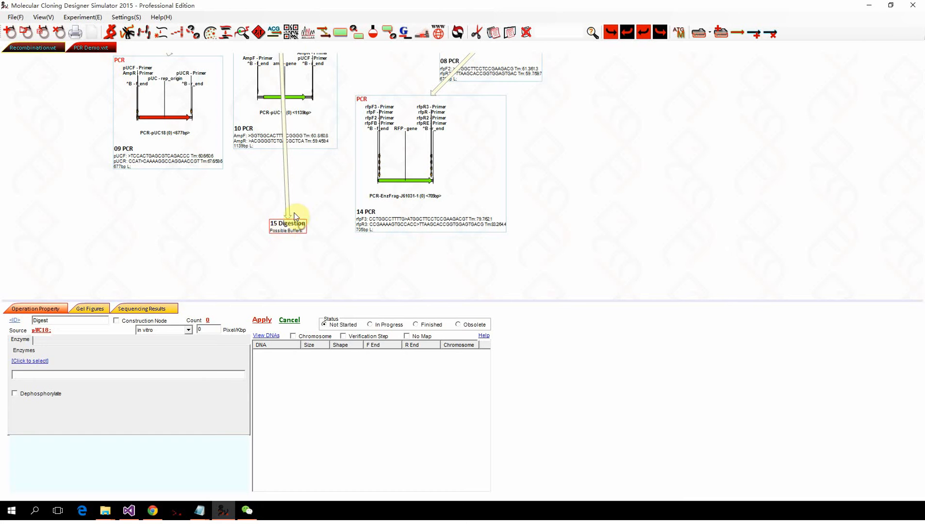
{"action": "left_click", "coordinate": [262, 136]}
{"action": "left_click", "coordinate": [381, 191]}
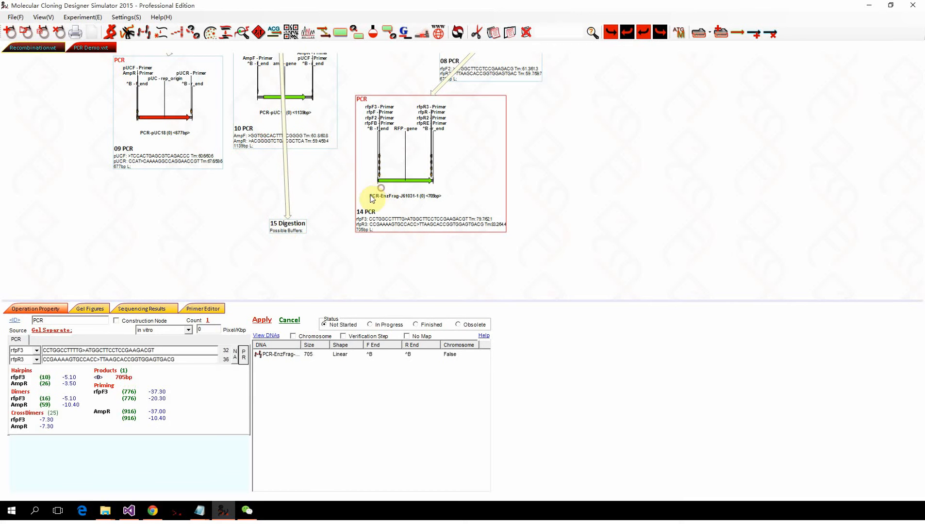
{"action": "left_click", "coordinate": [195, 153]}
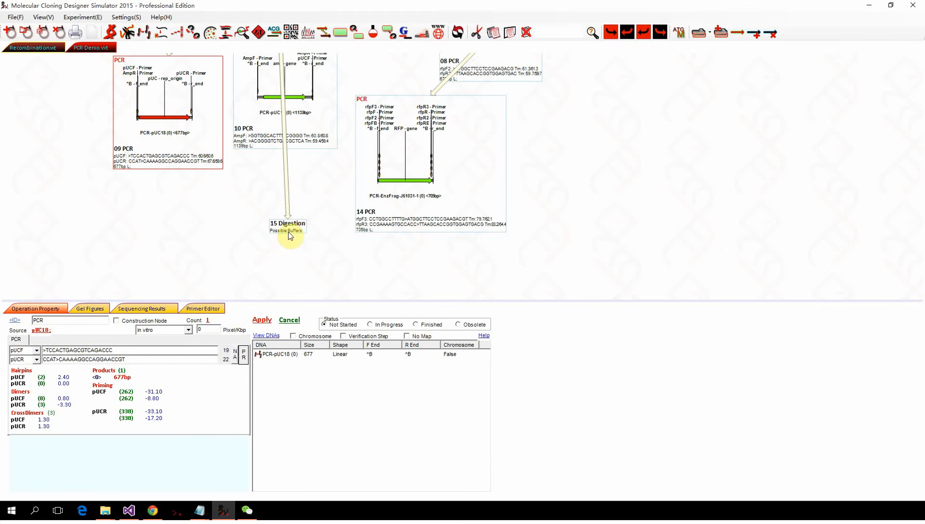
{"action": "left_click_drag", "start_coordinate": [288, 232], "coordinate": [265, 219]}
{"action": "left_click", "coordinate": [177, 136]}
{"action": "left_click", "coordinate": [393, 213]}
{"action": "left_click", "coordinate": [416, 206]}
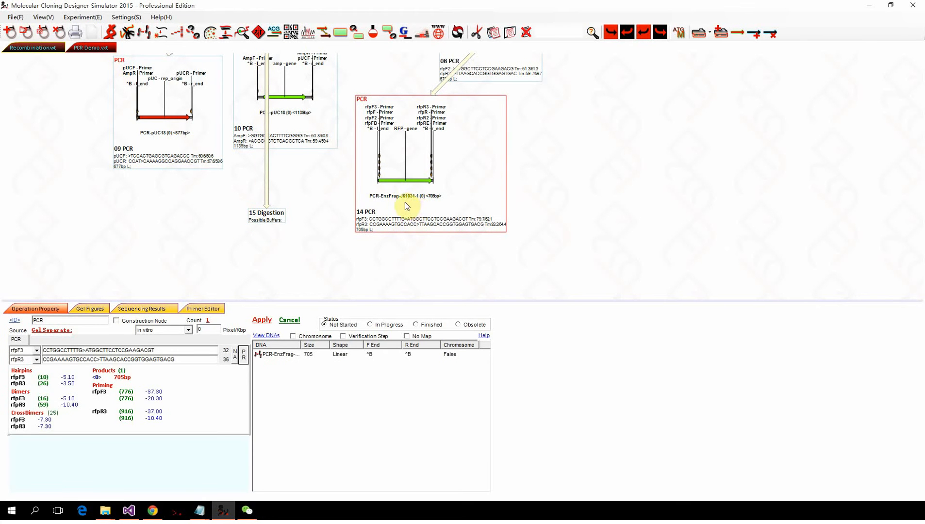
Set the enzyme of the 15 Digestion node to EcoRI, apply it and move the node left beneath 09 PCR
{"action": "left_click_drag", "start_coordinate": [278, 220], "coordinate": [283, 204]}
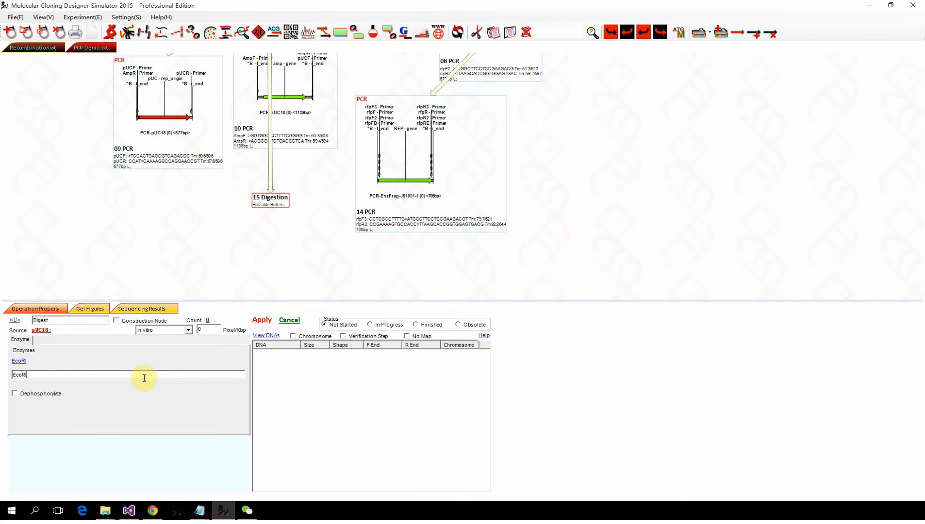
{"action": "key", "text": "Return"}
{"action": "left_click_drag", "start_coordinate": [255, 265], "coordinate": [183, 262]}
Remove the sequences before the > mark from rfpF3 and rfpR3 in 14 PCR, apply the change and dismiss the duplicate-primer notice
{"action": "left_click", "coordinate": [377, 197]}
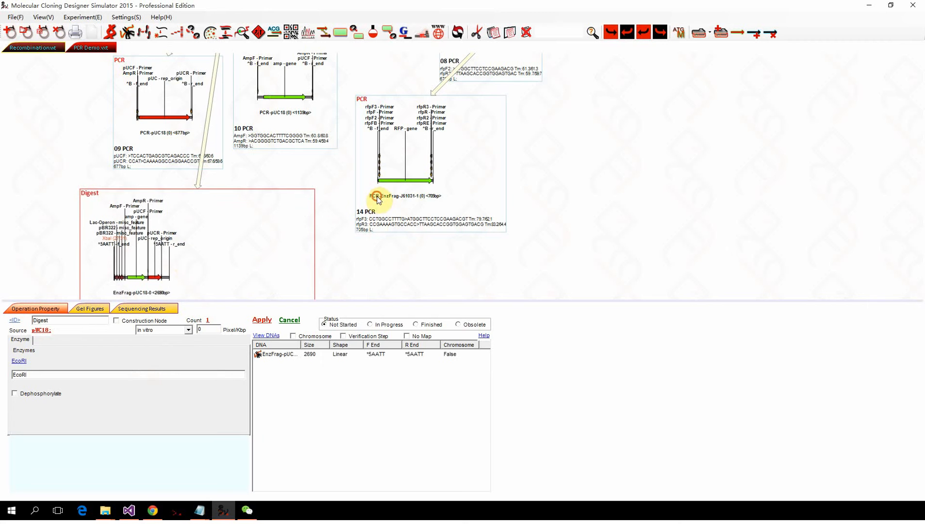
{"action": "scroll", "coordinate": [379, 194], "scroll_direction": "down", "scroll_amount": 2}
{"action": "left_click_drag", "start_coordinate": [390, 87], "coordinate": [378, 168]}
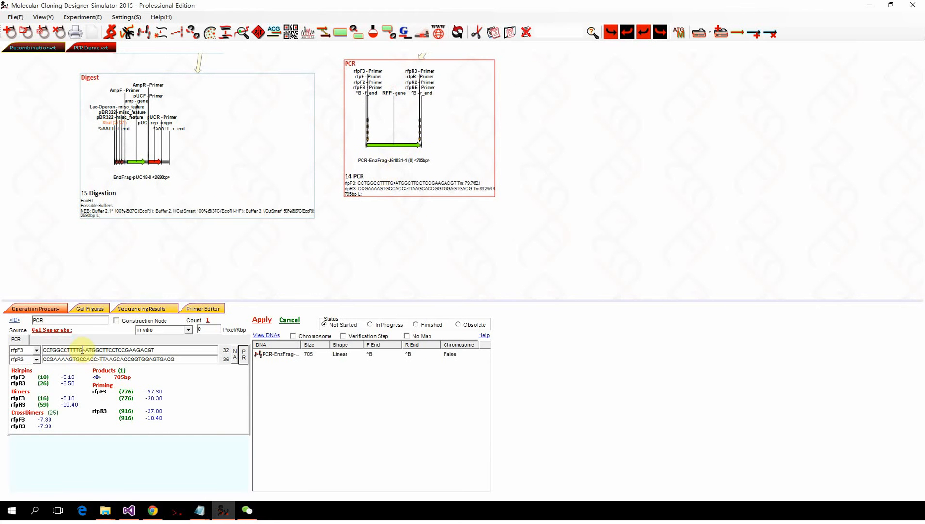
{"action": "left_click_drag", "start_coordinate": [82, 350], "coordinate": [18, 350]}
{"action": "key", "text": "Delete"}
{"action": "left_click_drag", "start_coordinate": [99, 359], "coordinate": [2, 355]}
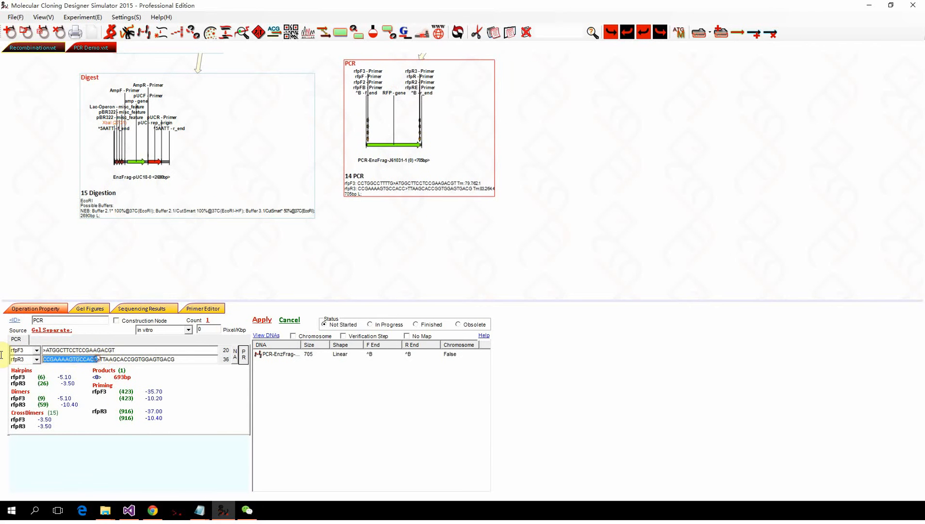
{"action": "key", "text": "Delete"}
{"action": "left_click", "coordinate": [263, 321]}
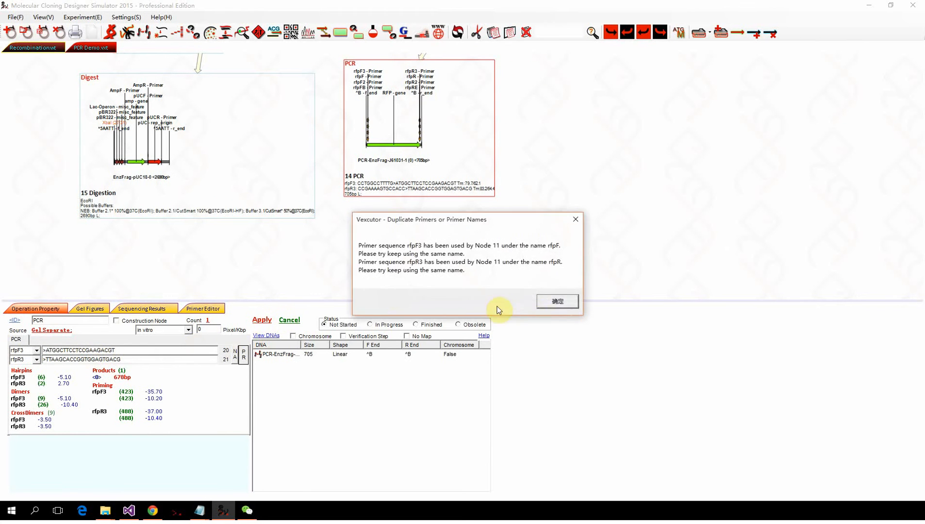
{"action": "left_click", "coordinate": [558, 301]}
Create a Gibson assembly design from the 15 Digestion and 14 PCR nodes
{"action": "left_click", "coordinate": [218, 166]}
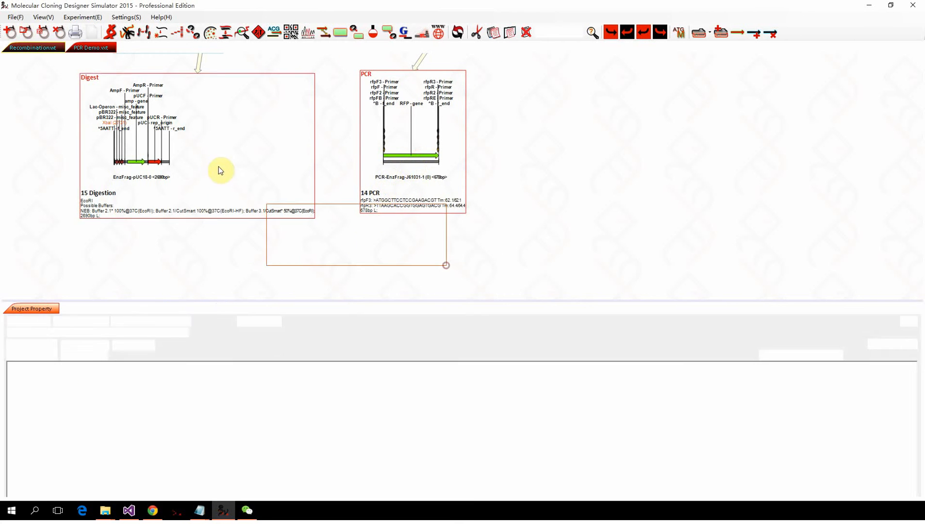
{"action": "scroll", "coordinate": [233, 147], "scroll_direction": "down", "scroll_amount": 3}
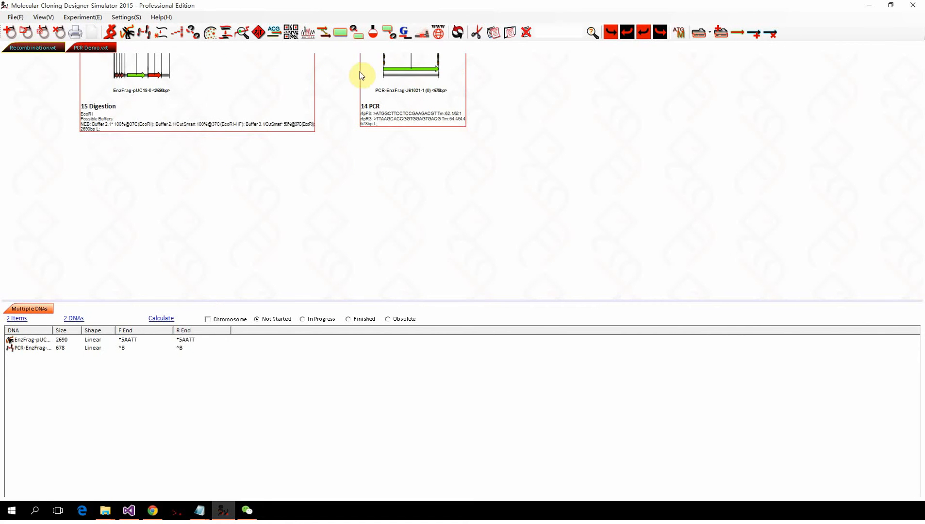
{"action": "scroll", "coordinate": [360, 73], "scroll_direction": "up", "scroll_amount": 2}
{"action": "left_click", "coordinate": [409, 32]}
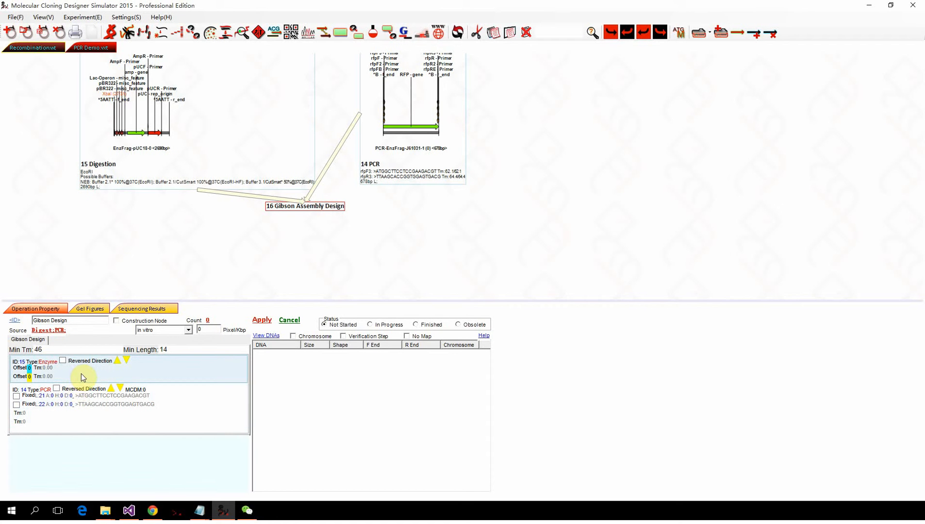
Check the EcoRI digest and PCR fragment entries of the 16 Gibson Assembly Design node, apply the design and dismiss the notice
{"action": "left_click", "coordinate": [165, 167]}
{"action": "scroll", "coordinate": [165, 162], "scroll_direction": "up", "scroll_amount": 2}
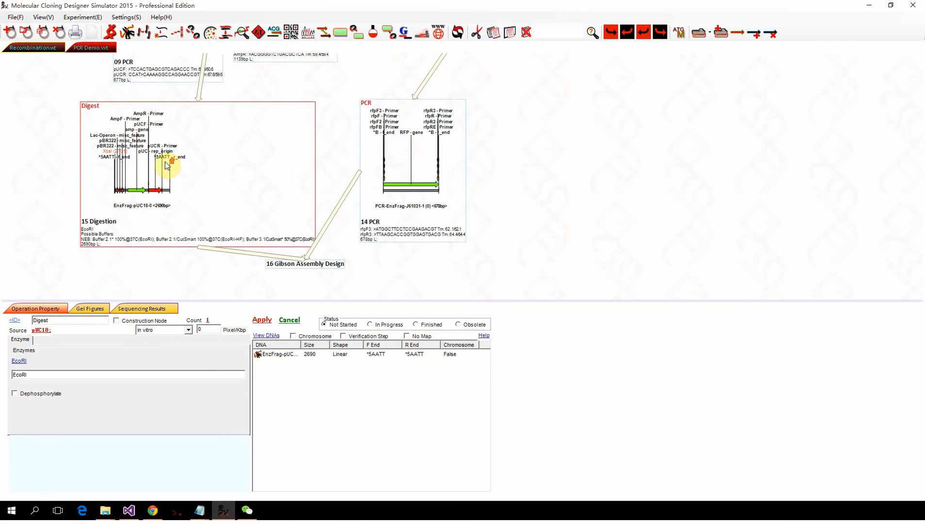
{"action": "scroll", "coordinate": [138, 142], "scroll_direction": "down", "scroll_amount": 2}
{"action": "left_click", "coordinate": [299, 207]}
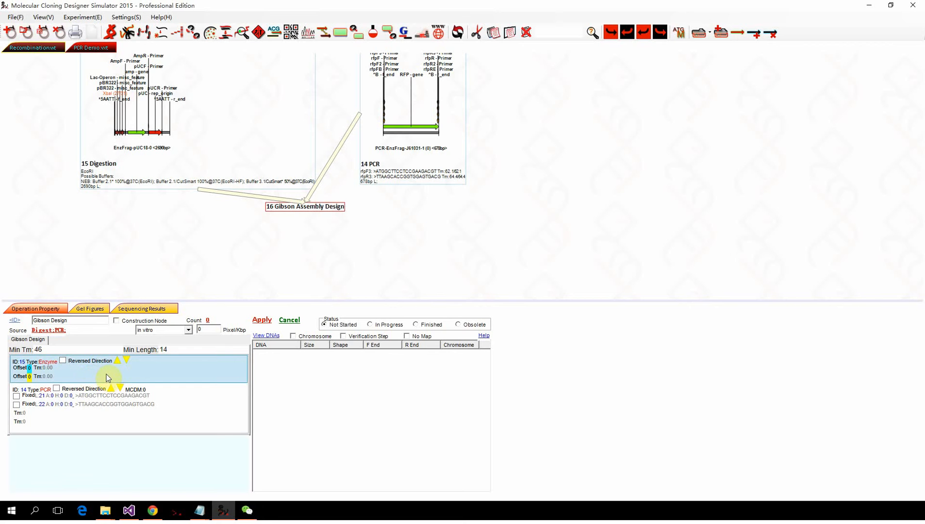
{"action": "left_click", "coordinate": [188, 416]}
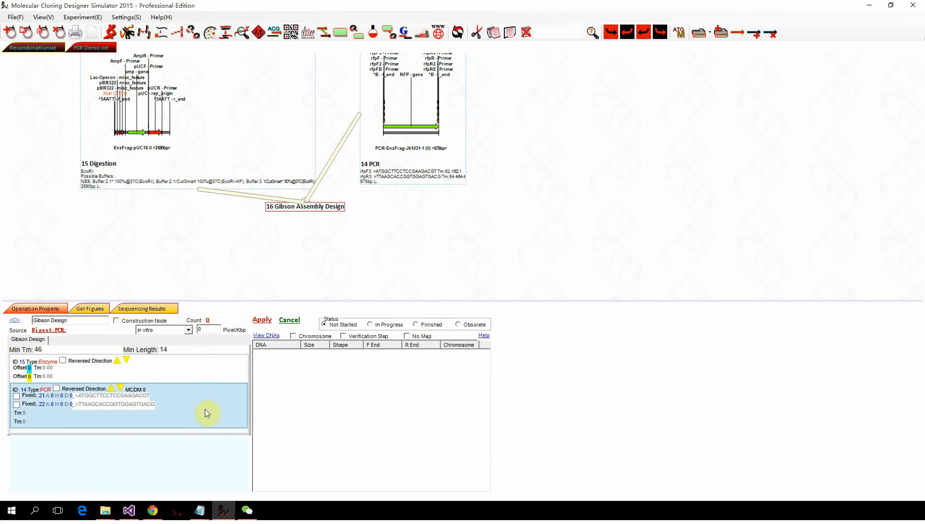
{"action": "left_click", "coordinate": [265, 321]}
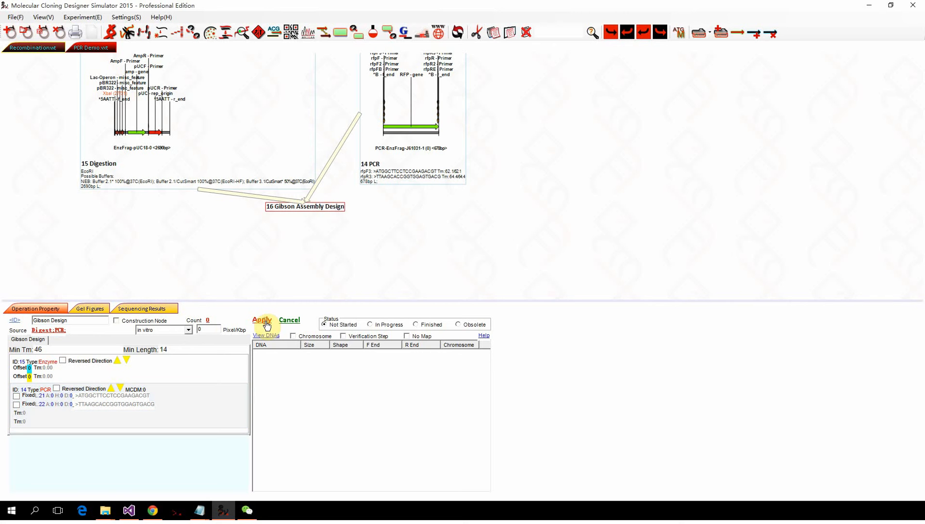
{"action": "left_click", "coordinate": [553, 292]}
Examine the extensions that the Gibson design adds to the rfpF3 and rfpR3 primers in 14 PCR
{"action": "left_click", "coordinate": [383, 170]}
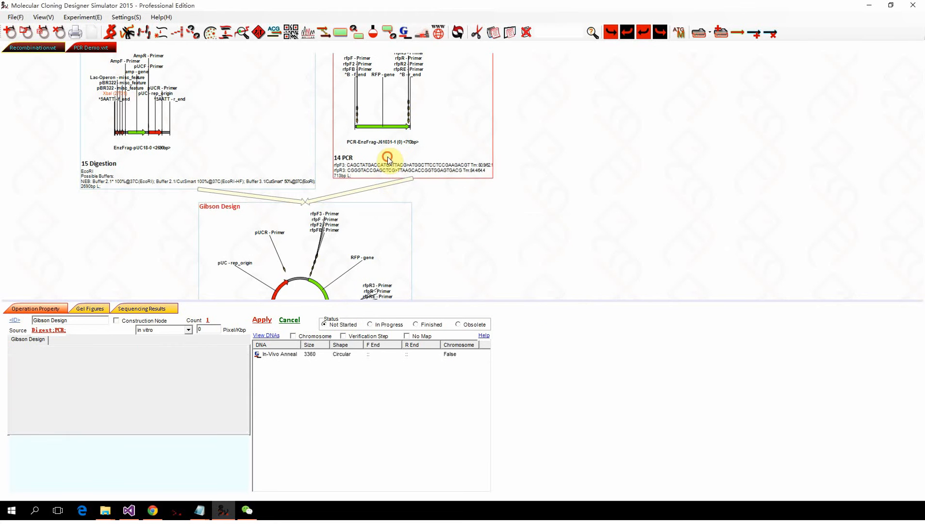
{"action": "scroll", "coordinate": [315, 223], "scroll_direction": "up", "scroll_amount": 1}
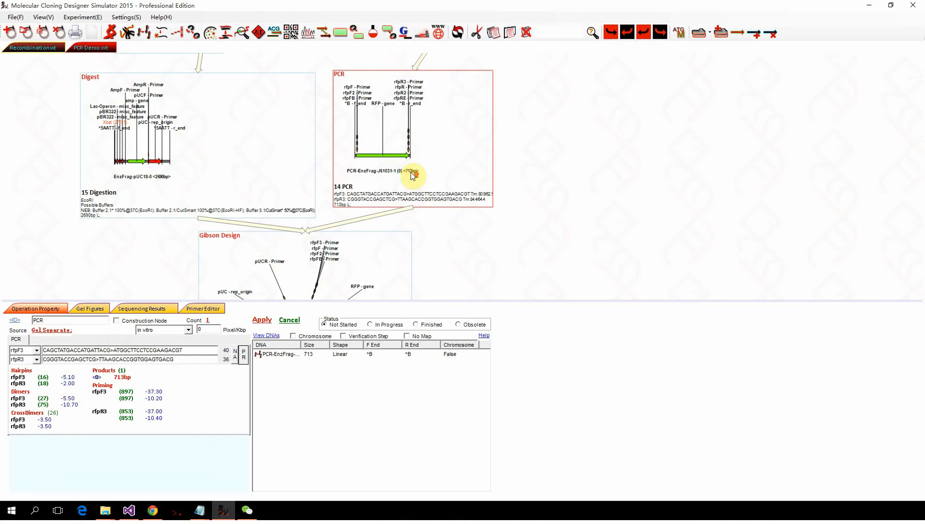
{"action": "scroll", "coordinate": [412, 176], "scroll_direction": "up", "scroll_amount": 2}
{"action": "scroll", "coordinate": [398, 209], "scroll_direction": "down", "scroll_amount": 2}
Shift the Gibson Design node slightly down and left, and review its plasmid map together with the 14 PCR primers
{"action": "left_click", "coordinate": [340, 254]}
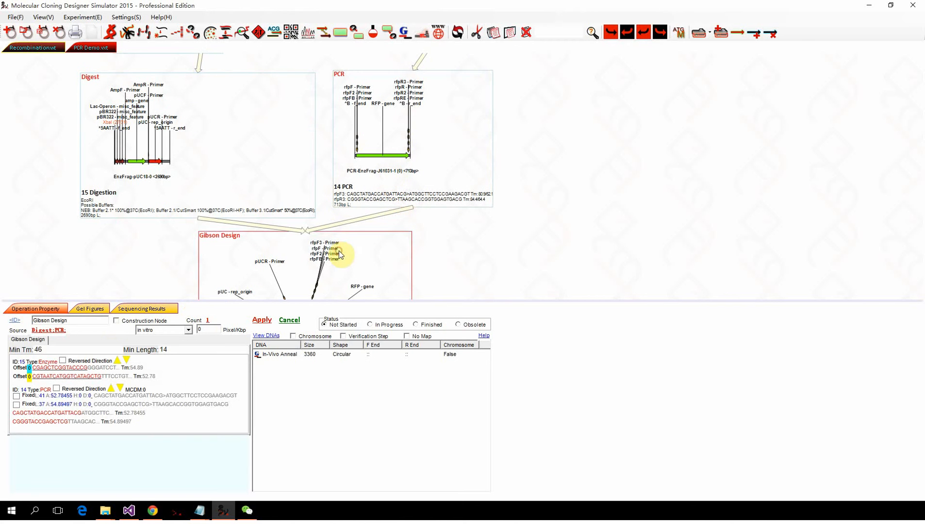
{"action": "left_click_drag", "start_coordinate": [340, 255], "coordinate": [310, 271]}
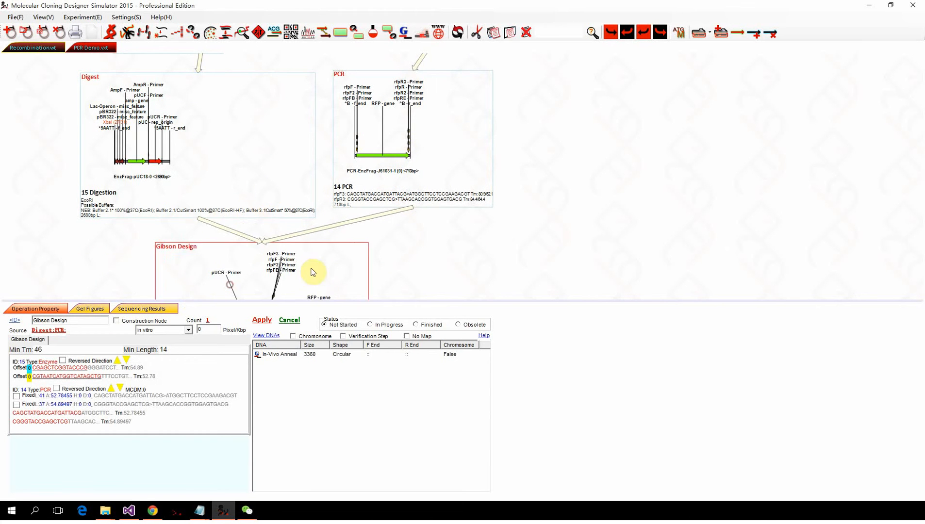
{"action": "scroll", "coordinate": [309, 233], "scroll_direction": "down", "scroll_amount": 5}
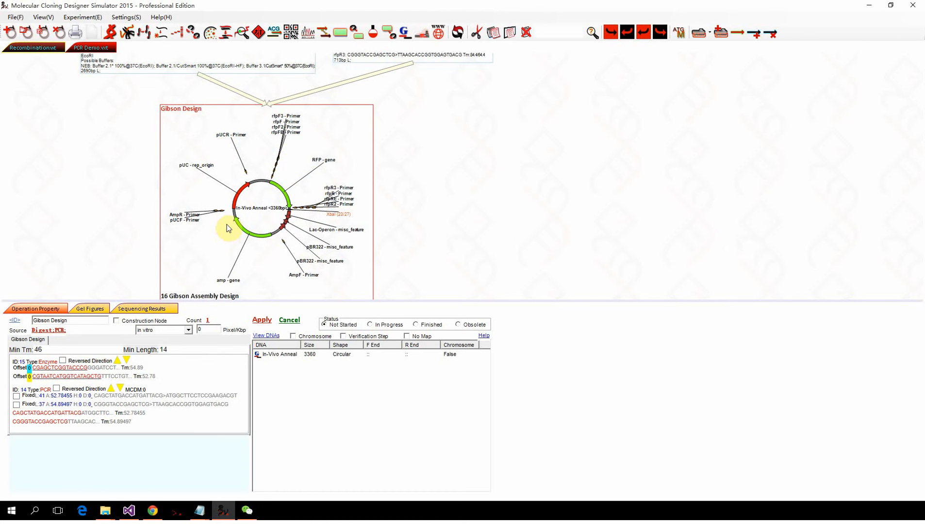
{"action": "scroll", "coordinate": [247, 217], "scroll_direction": "up", "scroll_amount": 5}
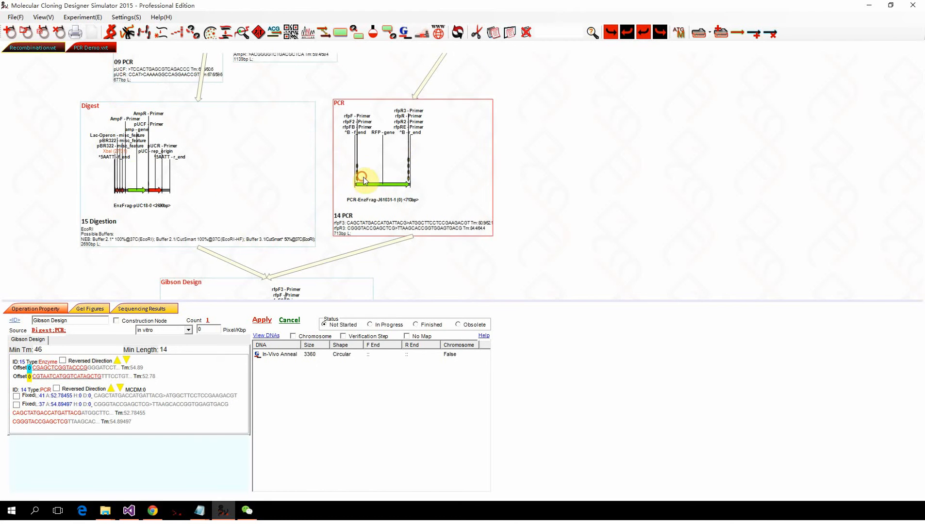
{"action": "left_click", "coordinate": [364, 181]}
{"action": "scroll", "coordinate": [142, 139], "scroll_direction": "up", "scroll_amount": 3}
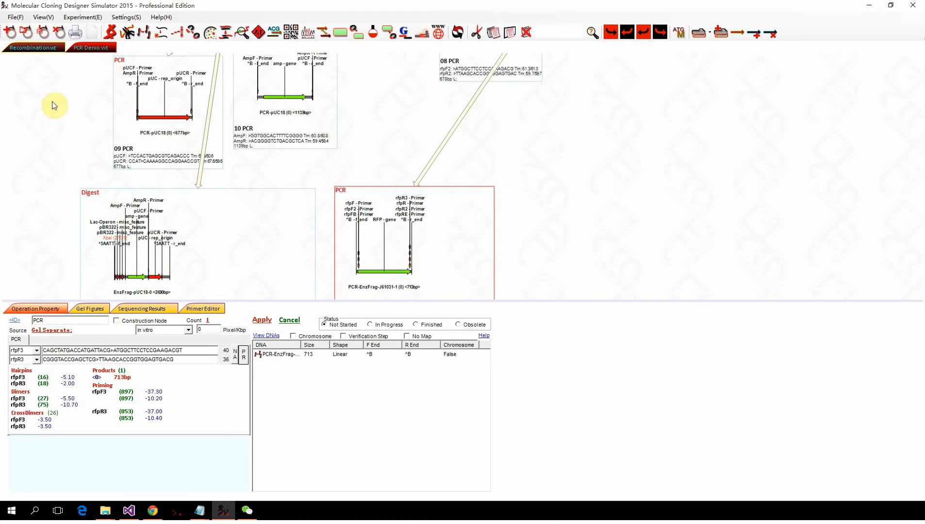
Shift the 14 PCR node slightly and review the branches of the whole PCR Demo workflow
{"action": "scroll", "coordinate": [408, 214], "scroll_direction": "down", "scroll_amount": 2}
{"action": "left_click_drag", "start_coordinate": [408, 213], "coordinate": [409, 222]}
{"action": "scroll", "coordinate": [409, 222], "scroll_direction": "up", "scroll_amount": 5}
{"action": "scroll", "coordinate": [409, 222], "scroll_direction": "down", "scroll_amount": 2}
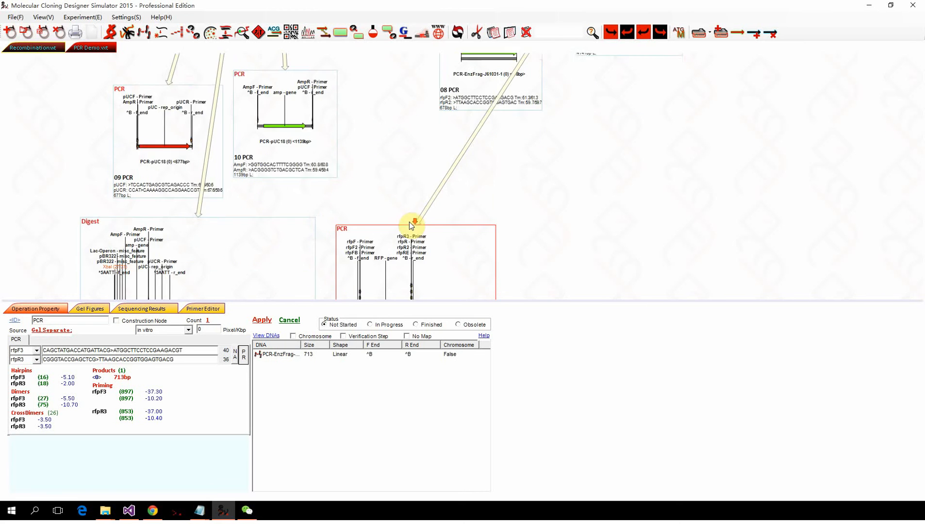
{"action": "scroll", "coordinate": [409, 223], "scroll_direction": "up", "scroll_amount": 3}
{"action": "scroll", "coordinate": [341, 217], "scroll_direction": "down", "scroll_amount": 6}
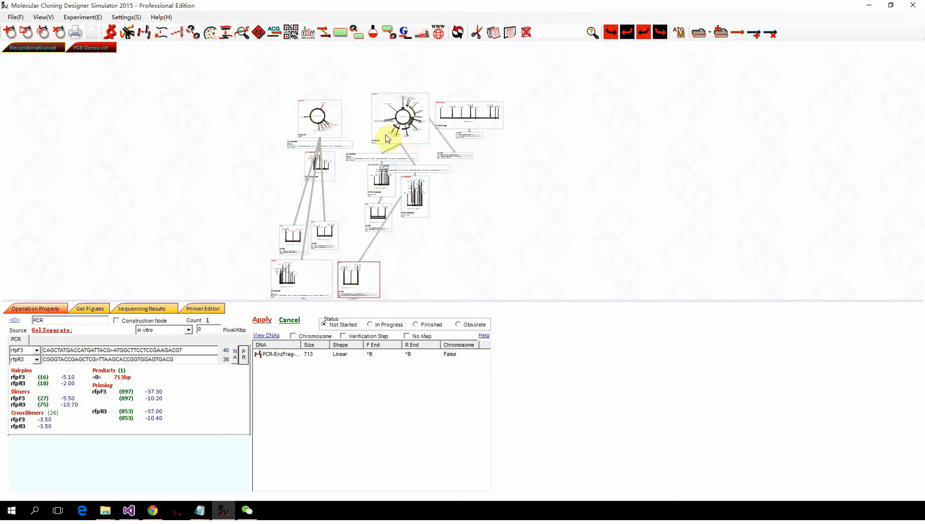
{"action": "scroll", "coordinate": [386, 139], "scroll_direction": "up", "scroll_amount": 6}
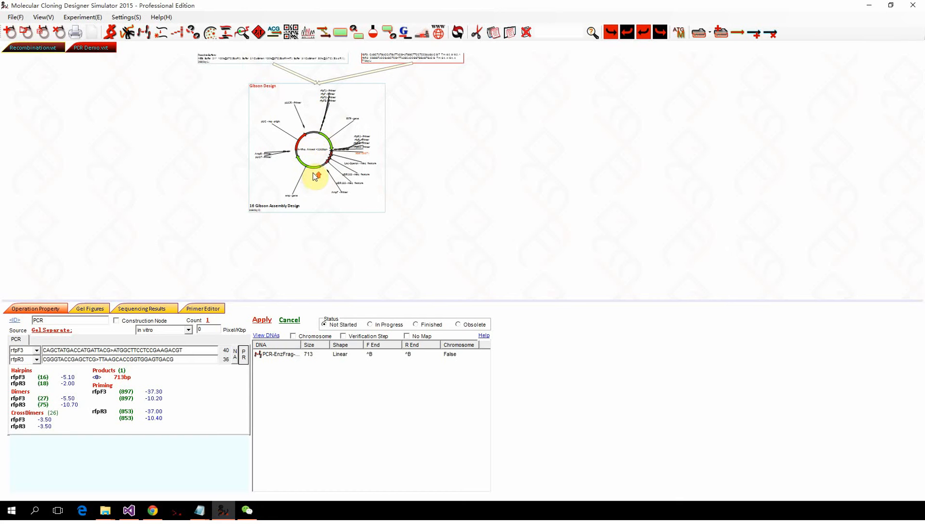
Add a PCR node to the 16 Gibson Assembly Design and open its primer design view, enlarged to show the In-Vivo Anneal map
{"action": "scroll", "coordinate": [315, 178], "scroll_direction": "up", "scroll_amount": 1}
{"action": "left_click", "coordinate": [340, 149]}
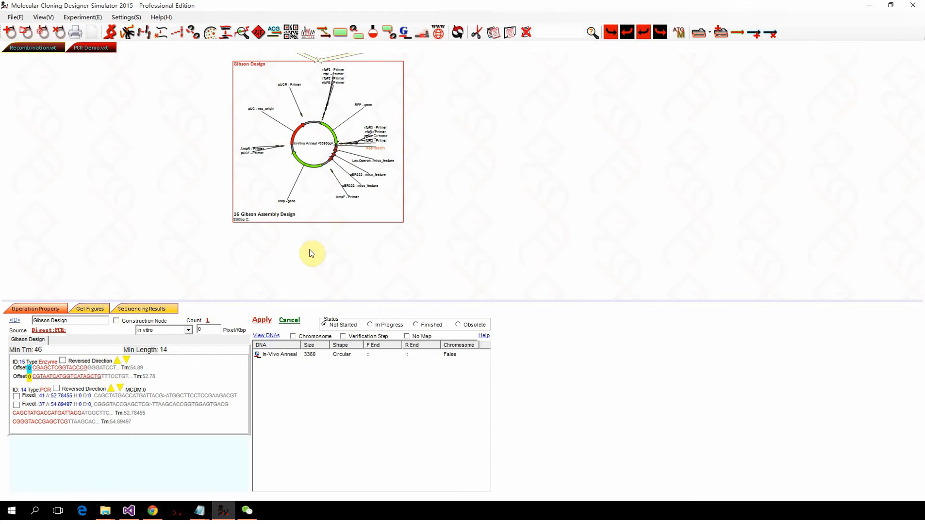
{"action": "key", "text": "p"}
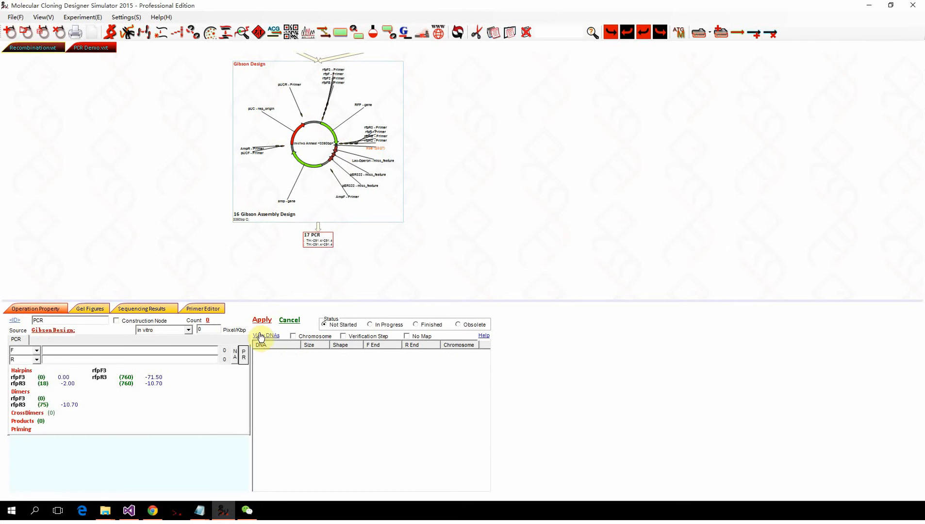
{"action": "left_click", "coordinate": [245, 358]}
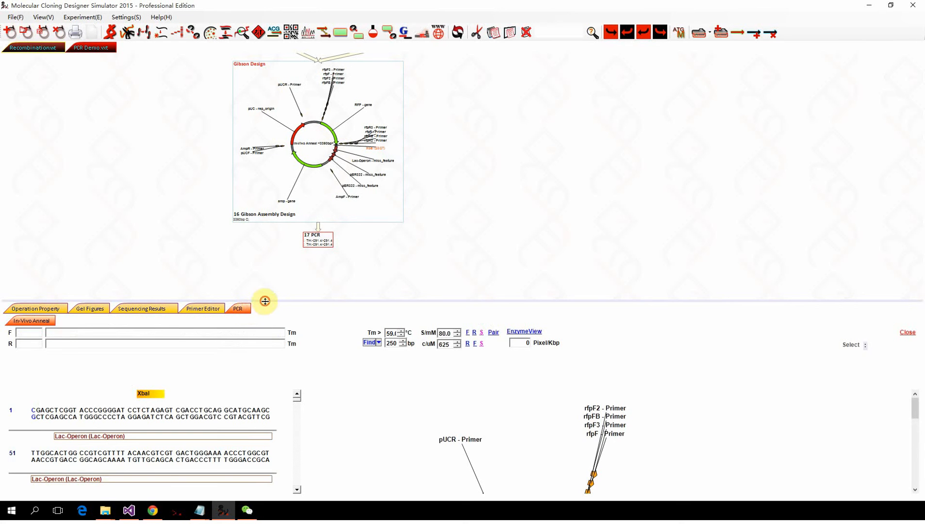
{"action": "left_click_drag", "start_coordinate": [264, 301], "coordinate": [269, 79]}
{"action": "left_click_drag", "start_coordinate": [917, 272], "coordinate": [897, 319]}
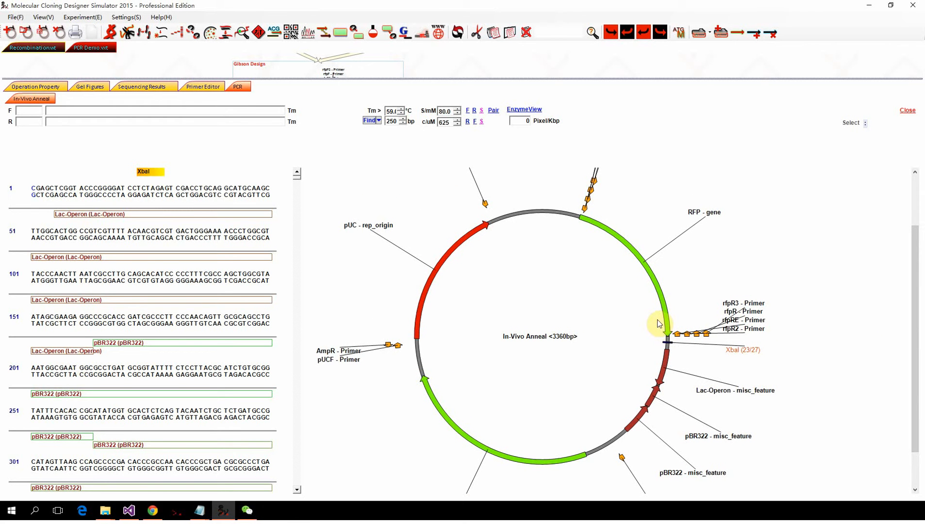
Select about 142 bp spanning the end of the RFP gene and the XbaI site, and find flanking primers
{"action": "left_click_drag", "start_coordinate": [658, 324], "coordinate": [653, 357]}
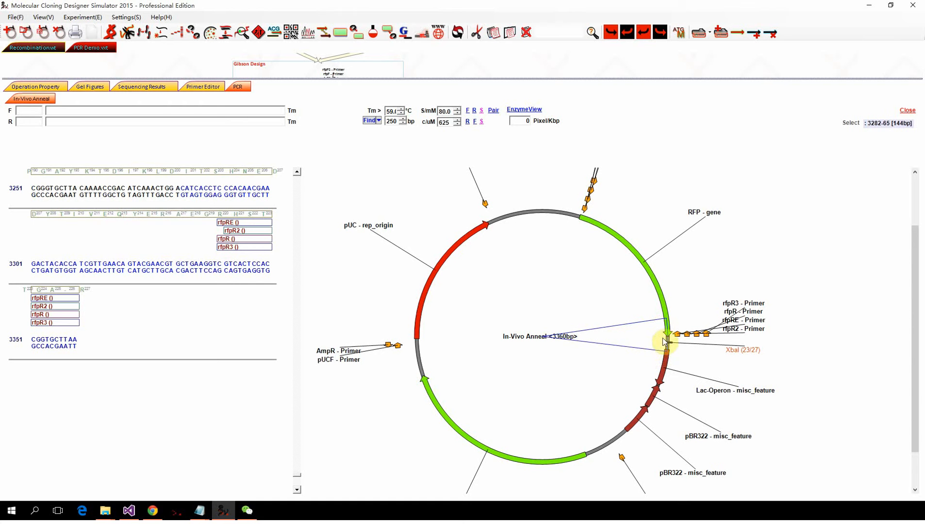
{"action": "left_click_drag", "start_coordinate": [660, 323], "coordinate": [662, 353]}
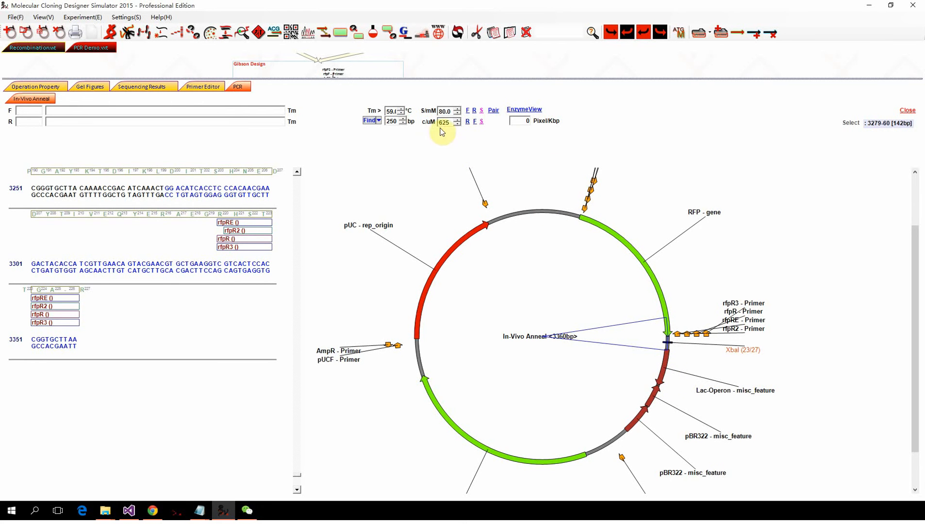
{"action": "left_click", "coordinate": [368, 122]}
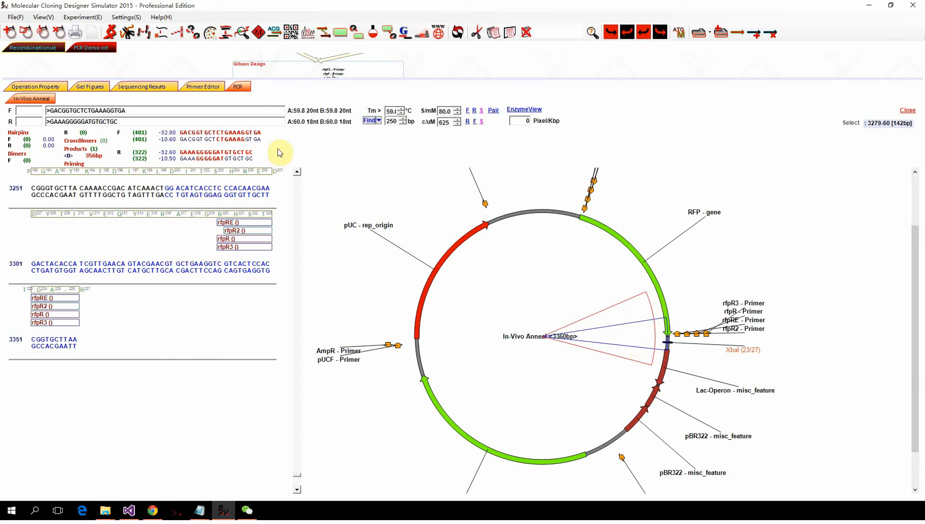
Examine the forward and reverse primer sequences found around the selected junction
{"action": "left_click", "coordinate": [116, 110]}
{"action": "left_click", "coordinate": [105, 122]}
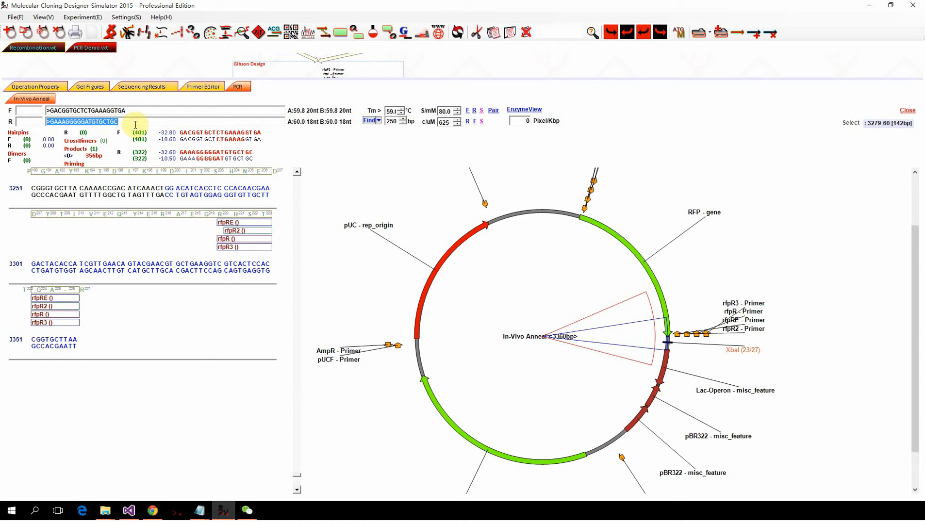
{"action": "left_click", "coordinate": [136, 123]}
{"action": "left_click", "coordinate": [109, 110]}
{"action": "left_click", "coordinate": [109, 121]}
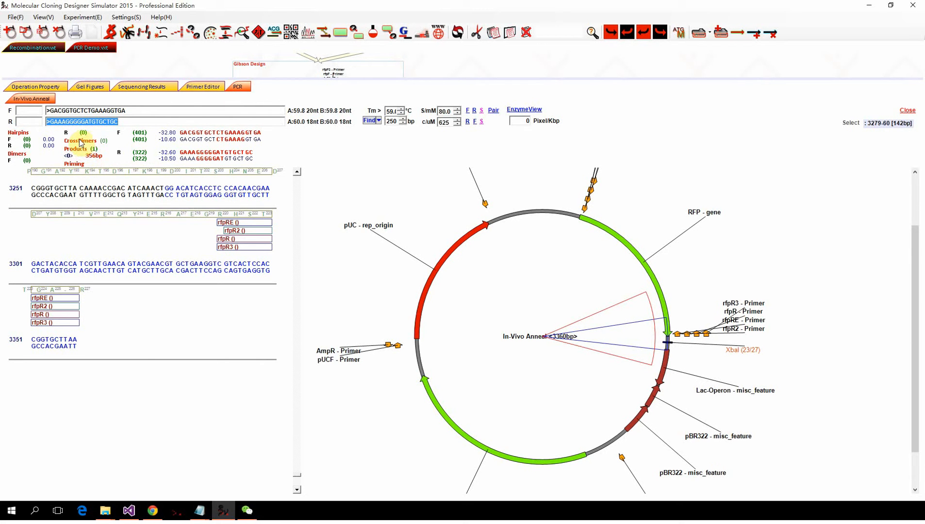
{"action": "left_click", "coordinate": [115, 109]}
{"action": "left_click", "coordinate": [109, 121]}
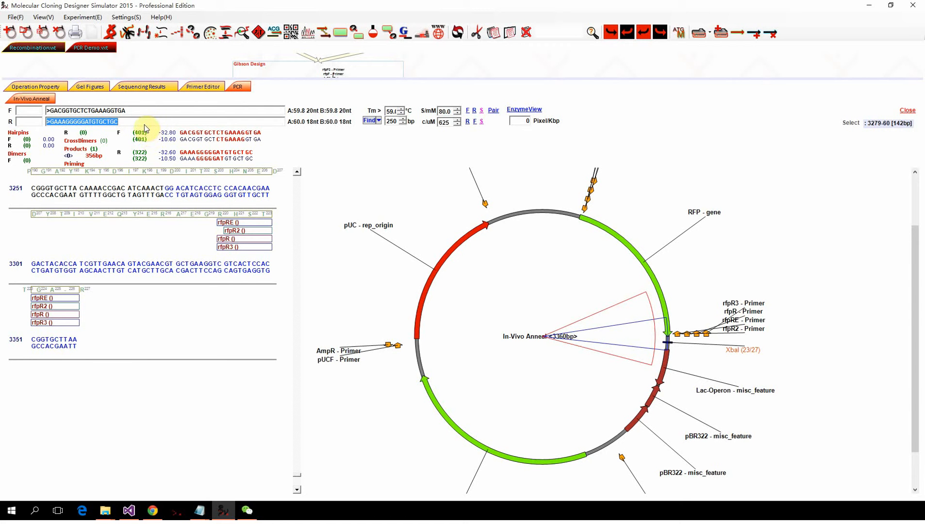
{"action": "left_click", "coordinate": [145, 121]}
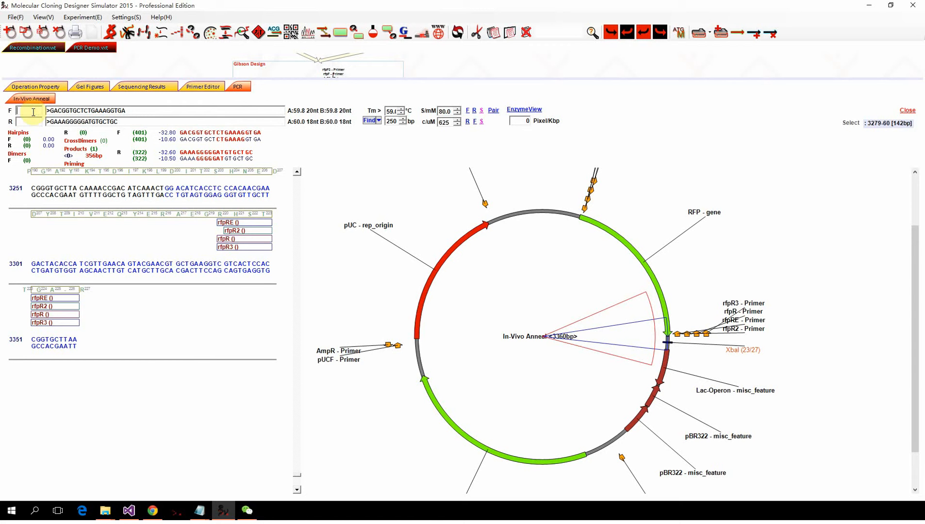
Name the primers verifyF and verifyR, and apply the PCR operation
{"action": "type", "text": "V"}
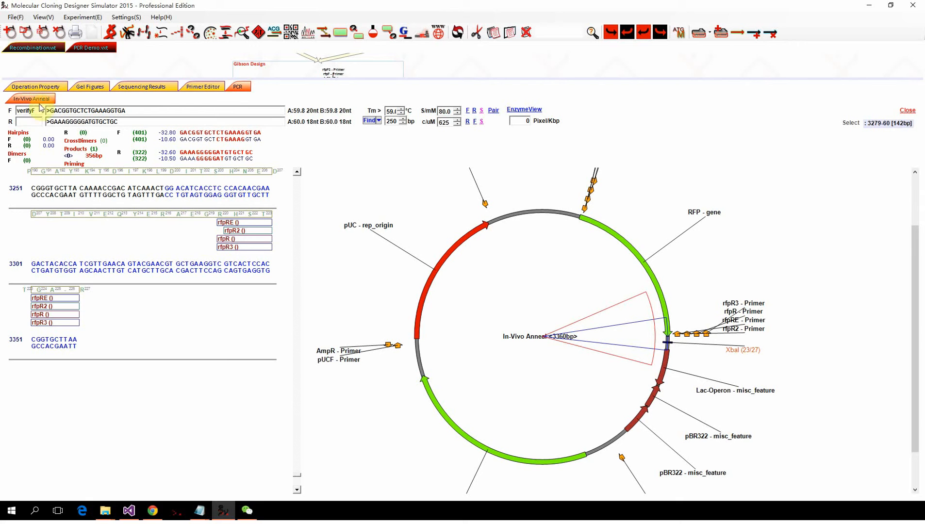
{"action": "left_click", "coordinate": [33, 123]}
{"action": "left_click", "coordinate": [493, 112]}
{"action": "left_click", "coordinate": [39, 87]}
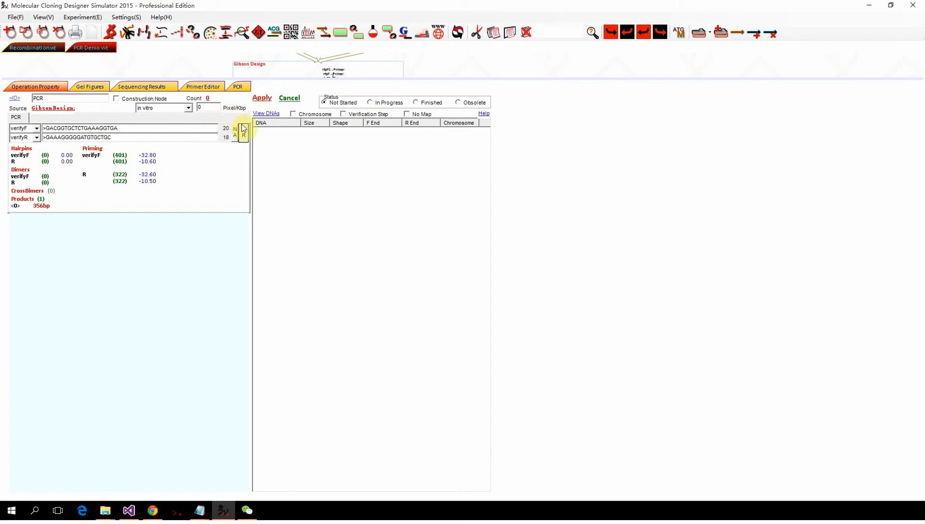
{"action": "left_click", "coordinate": [264, 99]}
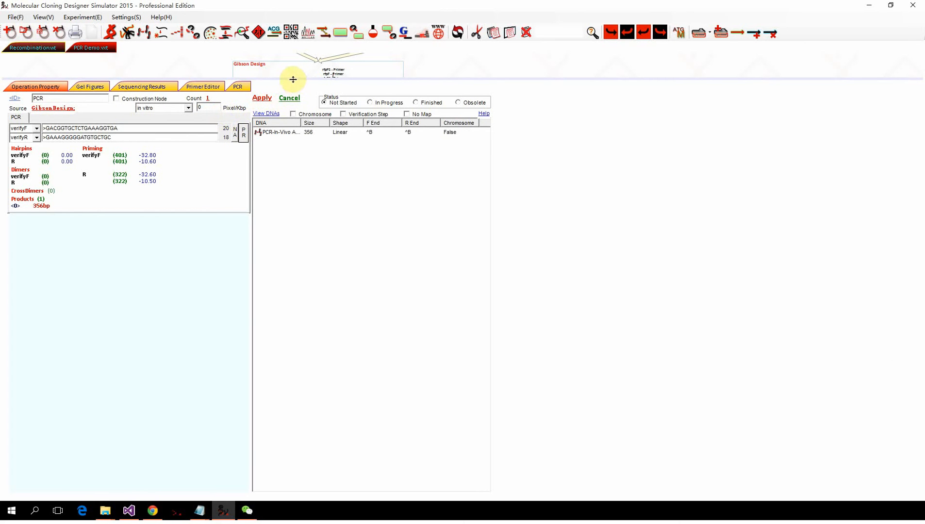
Place the 17 PCR node to the left of the 16 Gibson Assembly Design and check its product map and primers
{"action": "left_click_drag", "start_coordinate": [294, 78], "coordinate": [285, 382]}
{"action": "left_click_drag", "start_coordinate": [301, 296], "coordinate": [147, 180]}
{"action": "scroll", "coordinate": [137, 232], "scroll_direction": "up", "scroll_amount": 4}
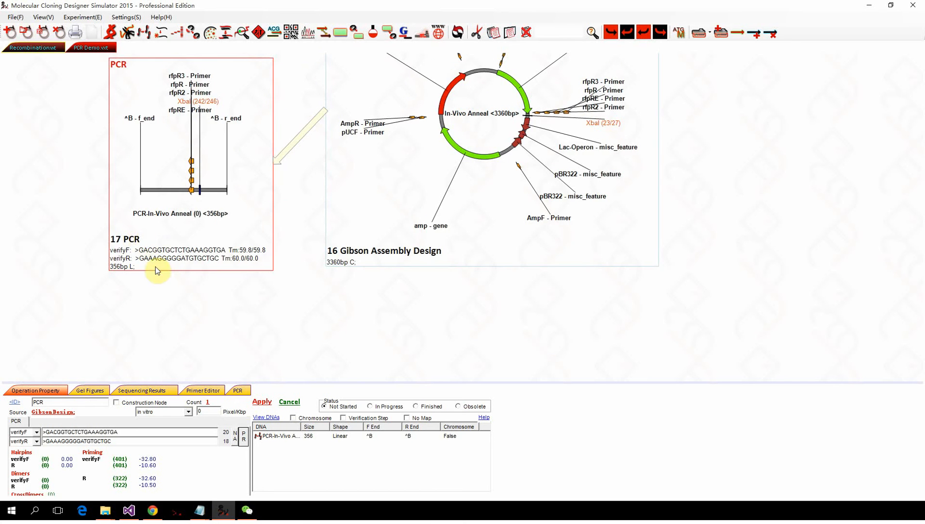
{"action": "scroll", "coordinate": [168, 253], "scroll_direction": "up", "scroll_amount": 1}
{"action": "scroll", "coordinate": [169, 253], "scroll_direction": "down", "scroll_amount": 2}
{"action": "scroll", "coordinate": [168, 264], "scroll_direction": "down", "scroll_amount": 1}
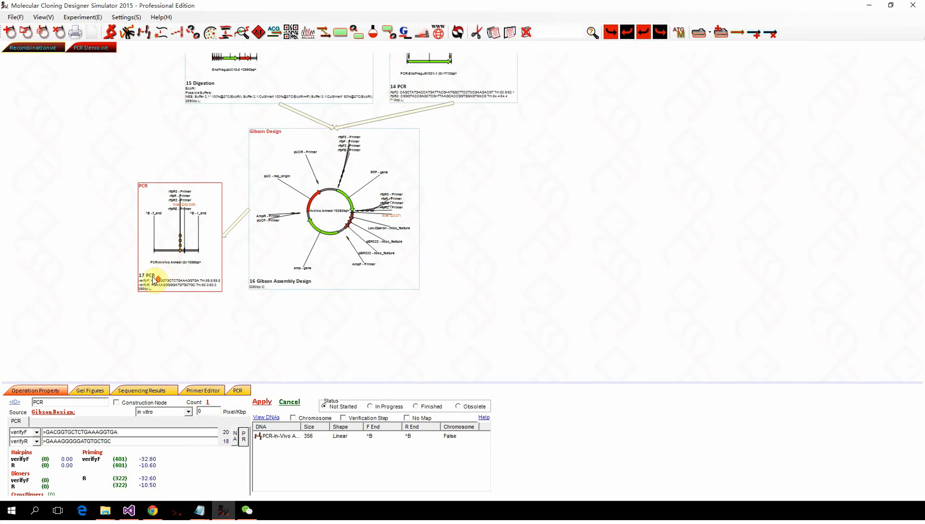
{"action": "scroll", "coordinate": [155, 275], "scroll_direction": "up", "scroll_amount": 3}
{"action": "scroll", "coordinate": [170, 270], "scroll_direction": "down", "scroll_amount": 4}
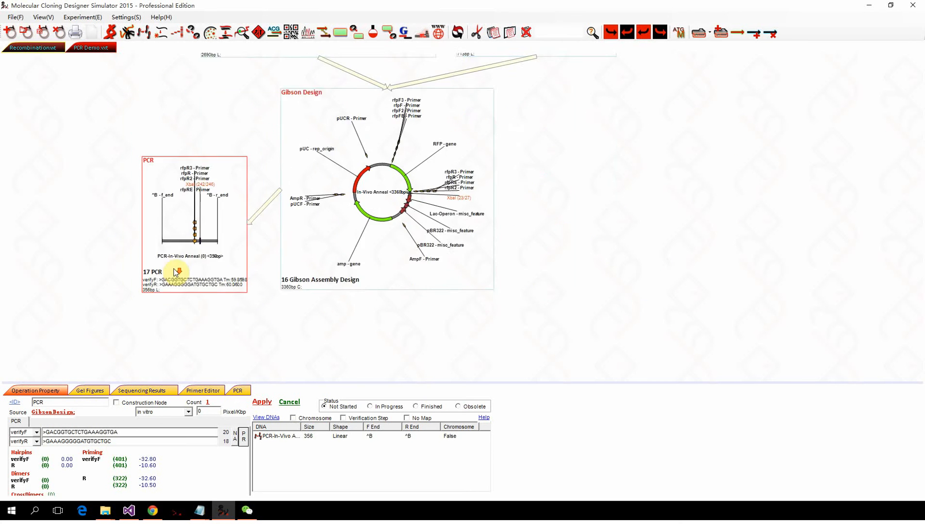
{"action": "scroll", "coordinate": [167, 270], "scroll_direction": "down", "scroll_amount": 1}
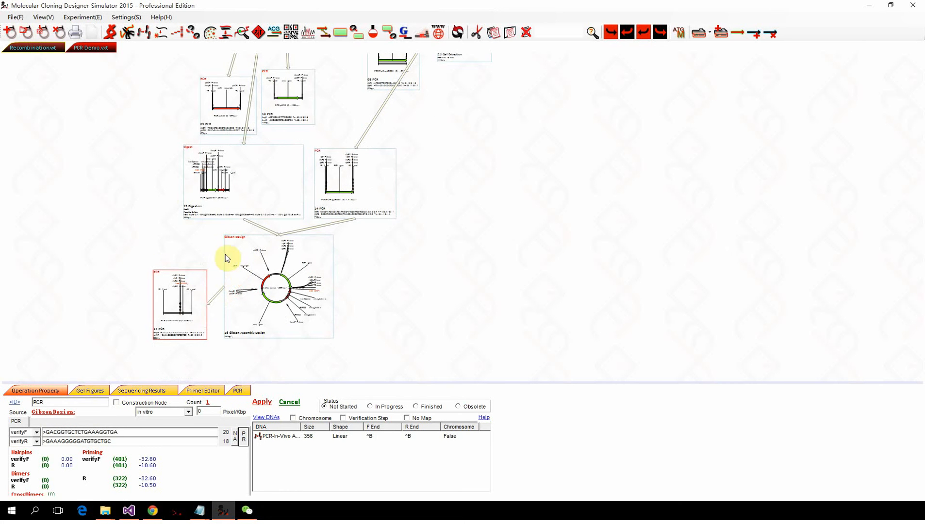
Open the primer design view of the 02 PCR node under J61031 and enlarge it
{"action": "scroll", "coordinate": [233, 252], "scroll_direction": "up", "scroll_amount": 4}
{"action": "scroll", "coordinate": [291, 234], "scroll_direction": "up", "scroll_amount": 7}
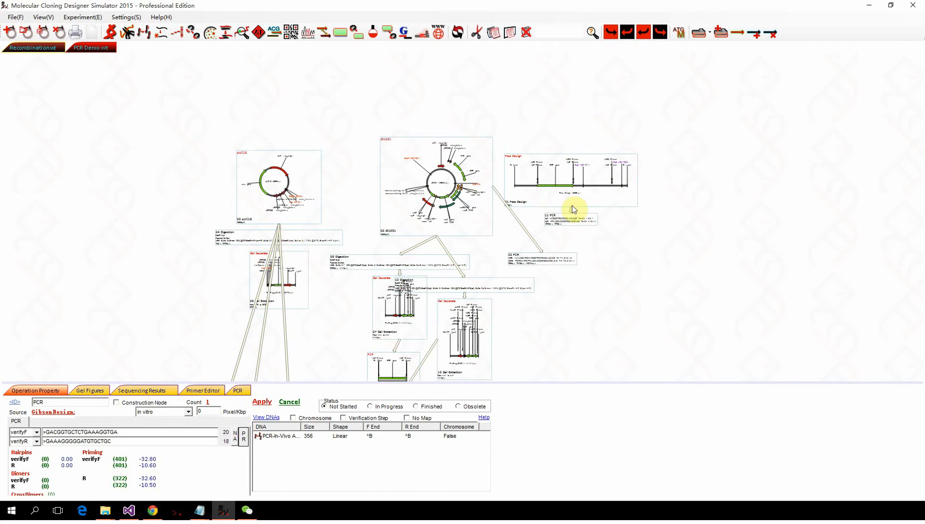
{"action": "scroll", "coordinate": [528, 262], "scroll_direction": "down", "scroll_amount": 2}
{"action": "scroll", "coordinate": [551, 184], "scroll_direction": "up", "scroll_amount": 5}
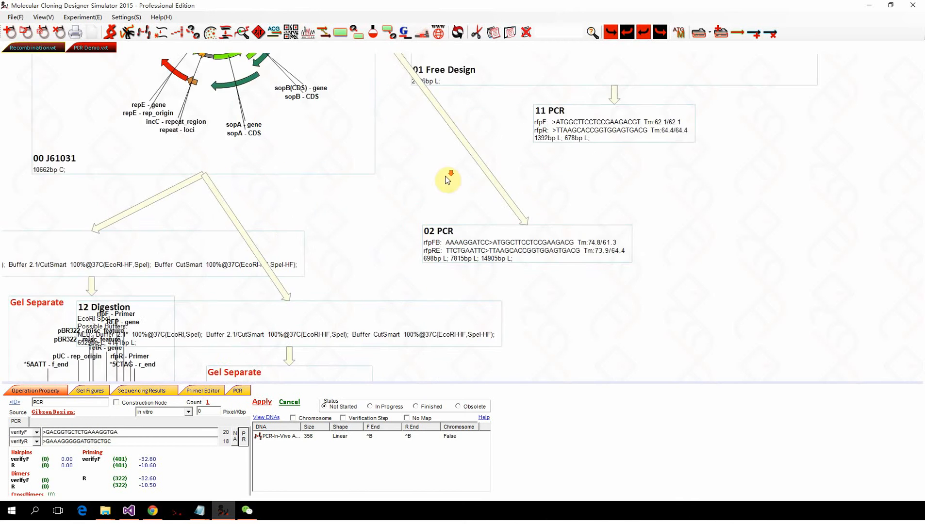
{"action": "scroll", "coordinate": [448, 178], "scroll_direction": "down", "scroll_amount": 4}
{"action": "left_click", "coordinate": [505, 164]}
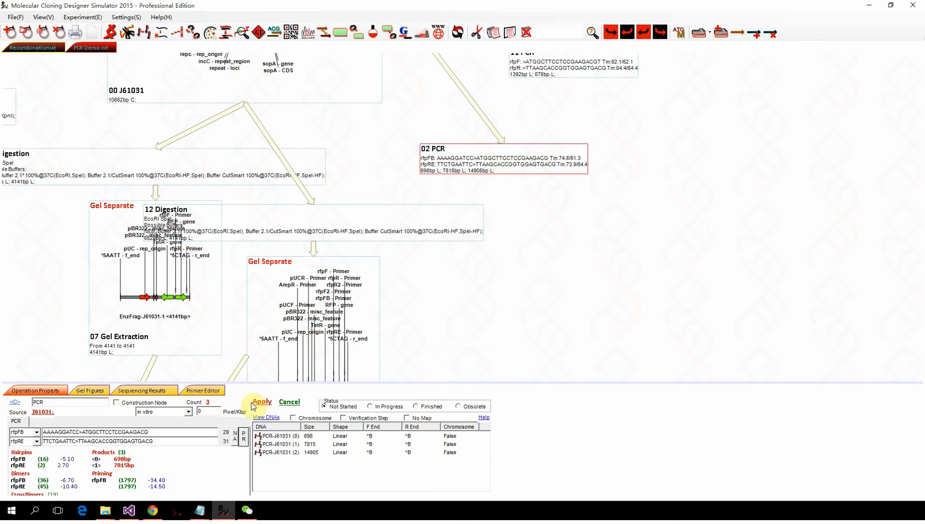
{"action": "left_click", "coordinate": [243, 436]}
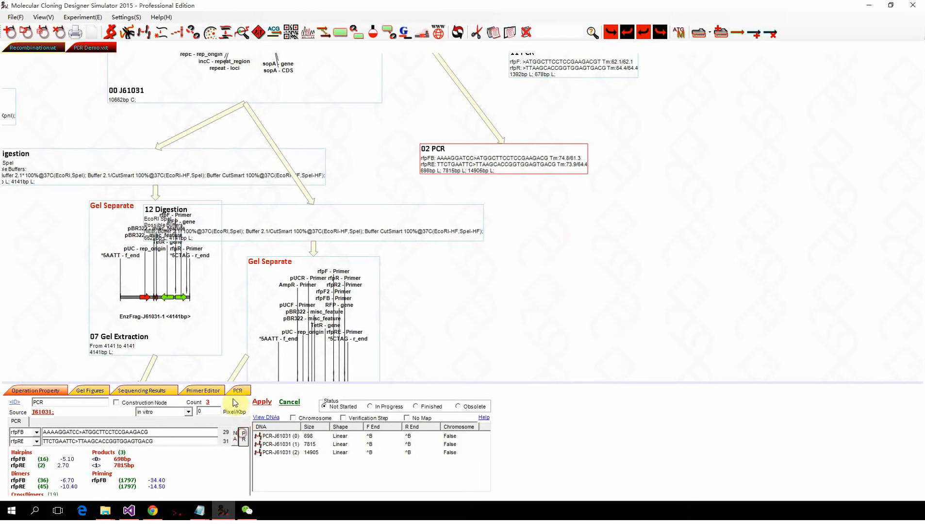
{"action": "left_click_drag", "start_coordinate": [251, 386], "coordinate": [306, 97]}
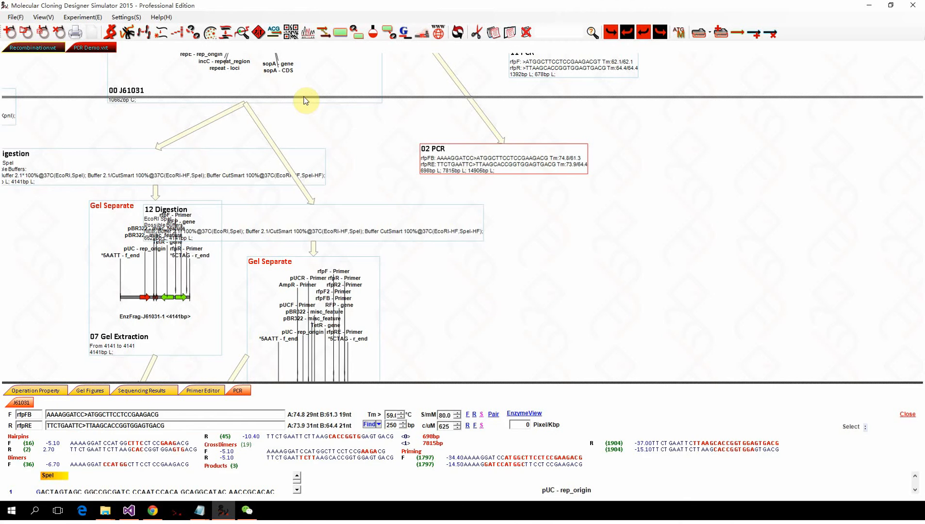
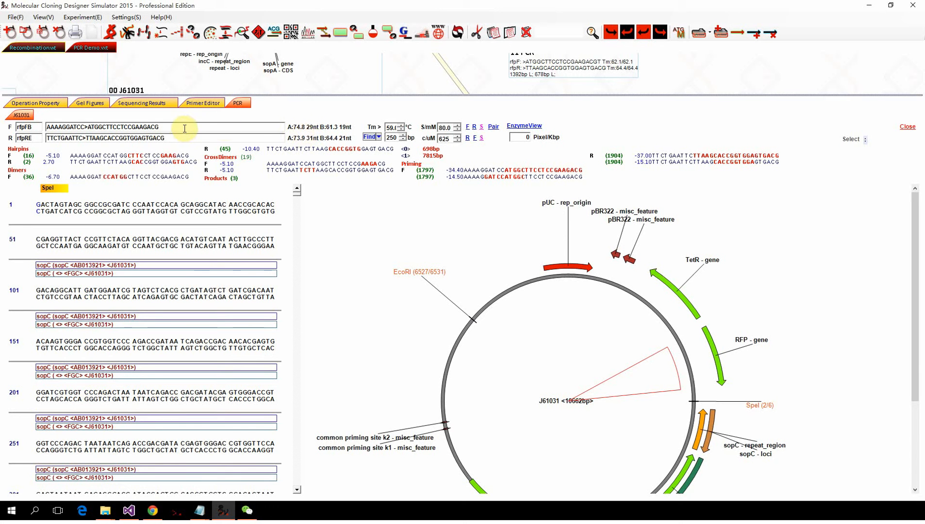
Examine the full rfpFB primer sequence and the annealing part that follows its ">" mark
{"action": "left_click_drag", "start_coordinate": [182, 127], "coordinate": [40, 125]}
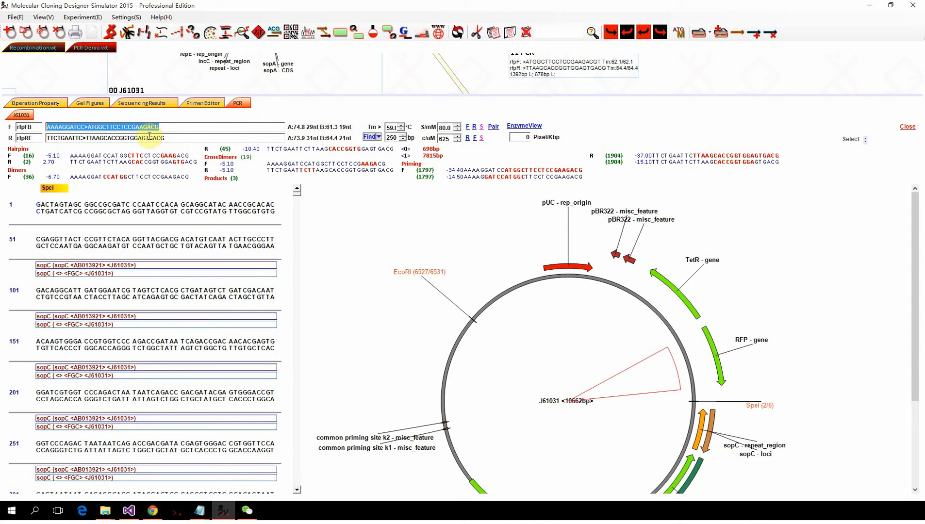
{"action": "left_click_drag", "start_coordinate": [85, 127], "coordinate": [171, 128]}
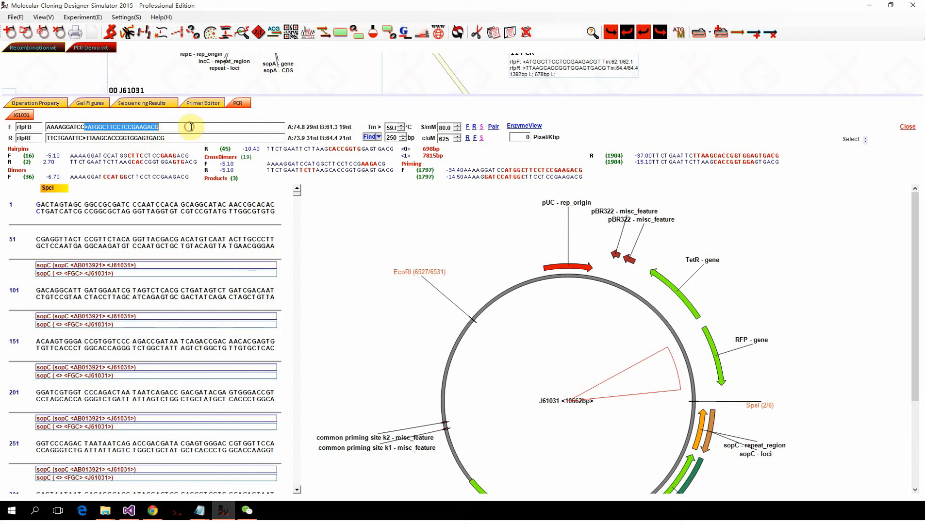
{"action": "left_click", "coordinate": [188, 127]}
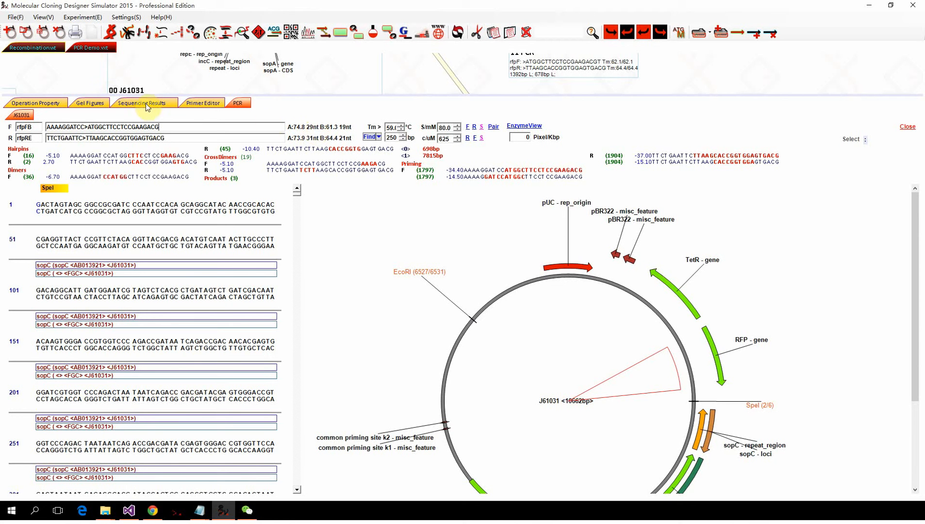
Return to the operation properties of 02 PCR and shift its node slightly to the left
{"action": "left_click", "coordinate": [37, 102]}
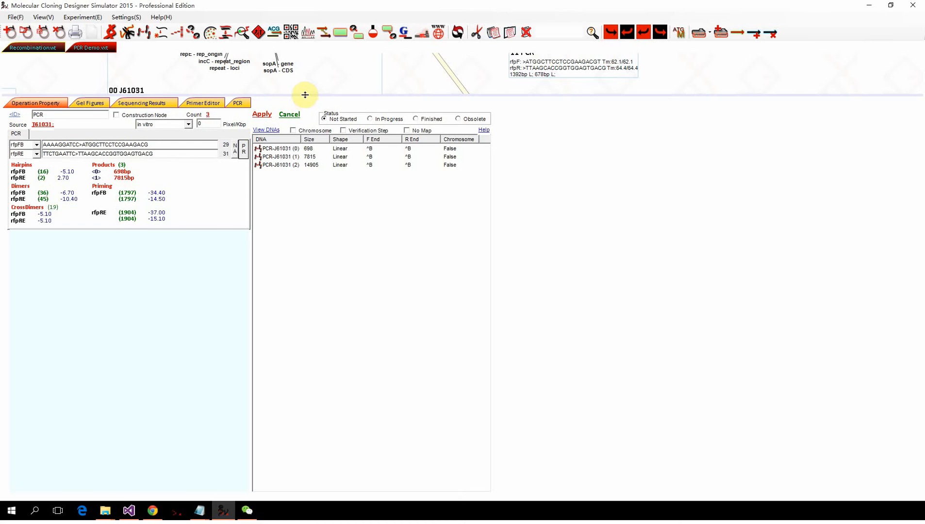
{"action": "left_click_drag", "start_coordinate": [305, 95], "coordinate": [300, 370]}
{"action": "left_click_drag", "start_coordinate": [458, 162], "coordinate": [427, 157]}
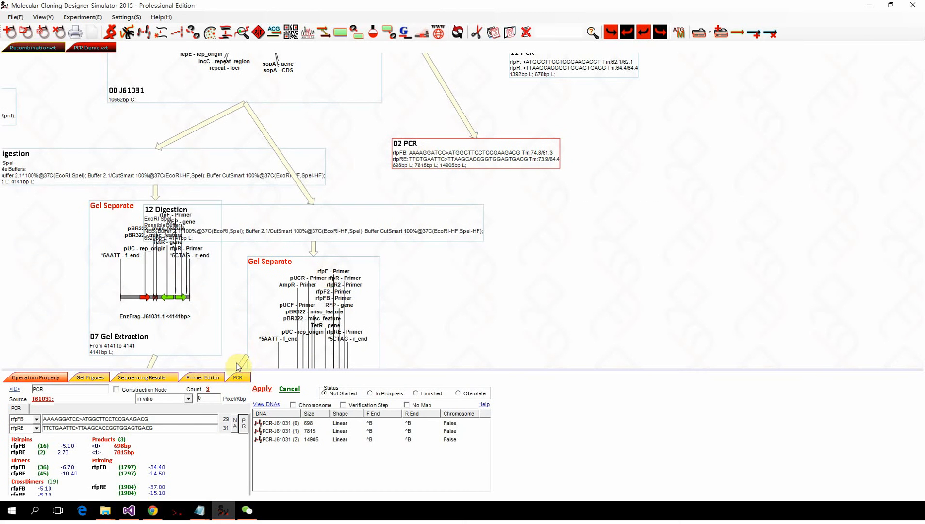
Review the primer design view of 02 PCR alongside the primers shown on its node
{"action": "left_click", "coordinate": [239, 378]}
{"action": "left_click_drag", "start_coordinate": [242, 371], "coordinate": [275, 170]}
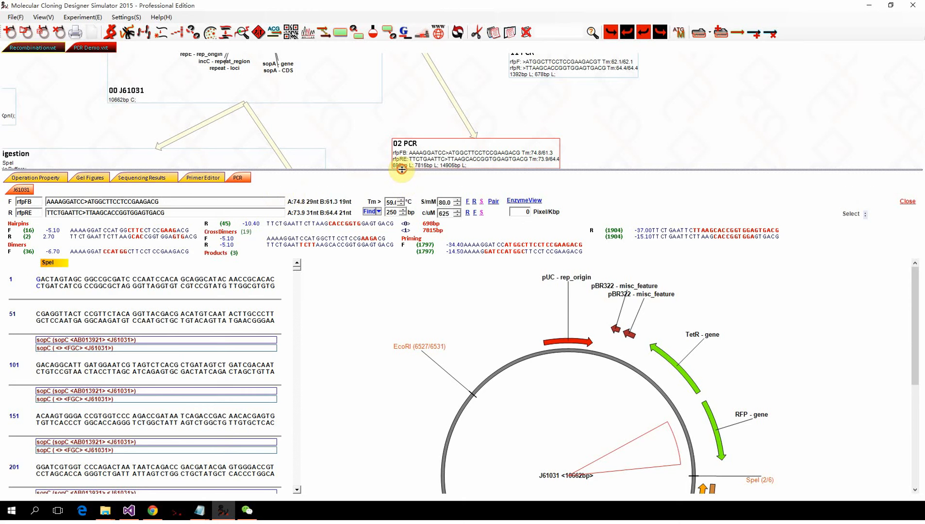
{"action": "left_click_drag", "start_coordinate": [402, 170], "coordinate": [389, 342]}
Switch to the Recombination project and look over its cloning workflow
{"action": "left_click", "coordinate": [48, 48]}
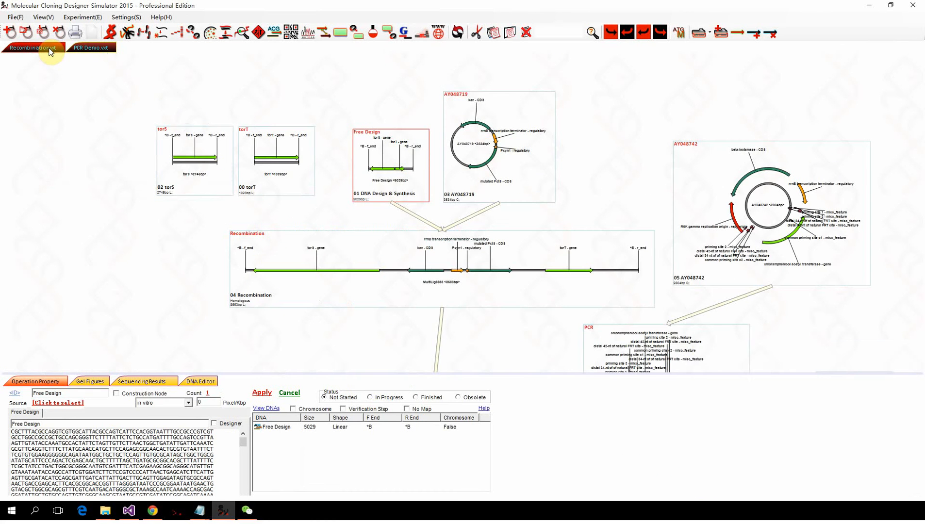
{"action": "scroll", "coordinate": [302, 196], "scroll_direction": "down", "scroll_amount": 6}
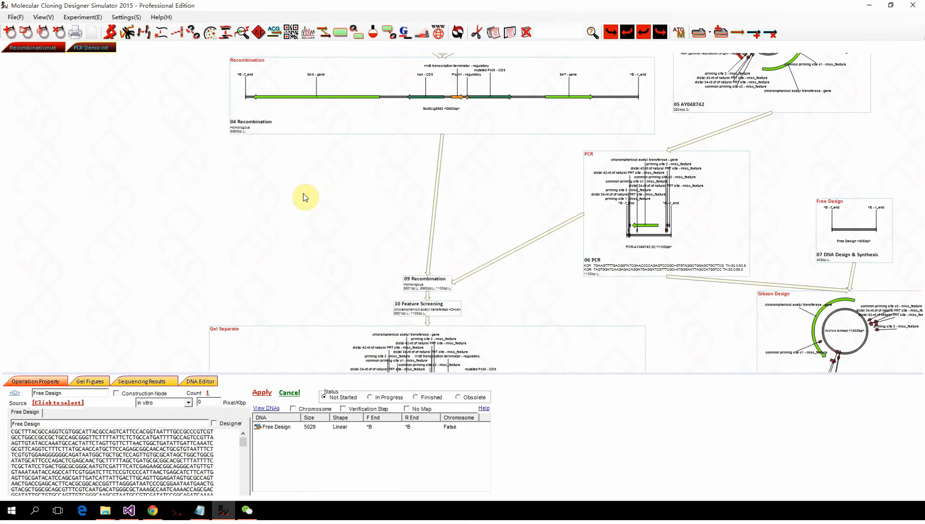
Move the 01 DNA Design & Synthesis node containing torS and torT to the open area below 04 Recombination
{"action": "scroll", "coordinate": [303, 197], "scroll_direction": "up", "scroll_amount": 5}
{"action": "scroll", "coordinate": [303, 196], "scroll_direction": "down", "scroll_amount": 4}
{"action": "scroll", "coordinate": [297, 194], "scroll_direction": "up", "scroll_amount": 3}
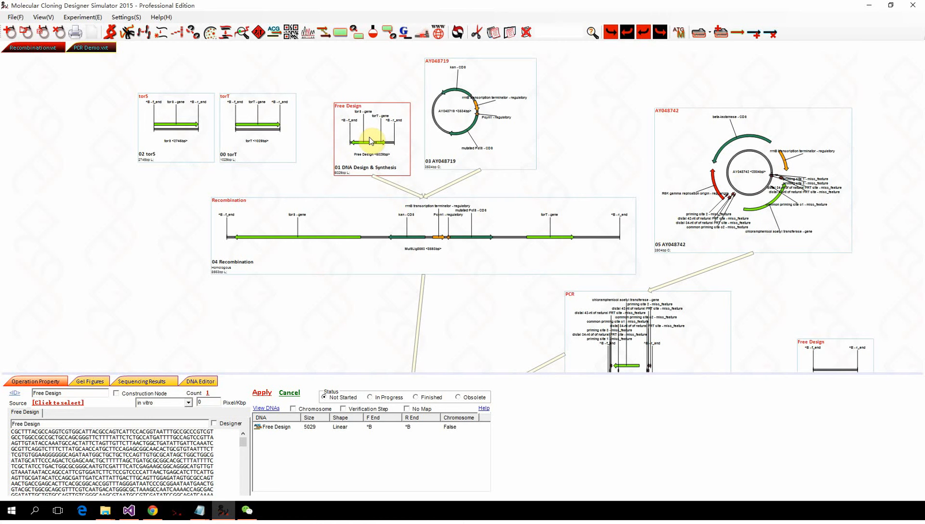
{"action": "left_click_drag", "start_coordinate": [371, 132], "coordinate": [300, 342]}
{"action": "scroll", "coordinate": [310, 322], "scroll_direction": "down", "scroll_amount": 2}
{"action": "left_click_drag", "start_coordinate": [312, 233], "coordinate": [270, 216]}
{"action": "scroll", "coordinate": [226, 193], "scroll_direction": "up", "scroll_amount": 5}
{"action": "scroll", "coordinate": [318, 181], "scroll_direction": "down", "scroll_amount": 2}
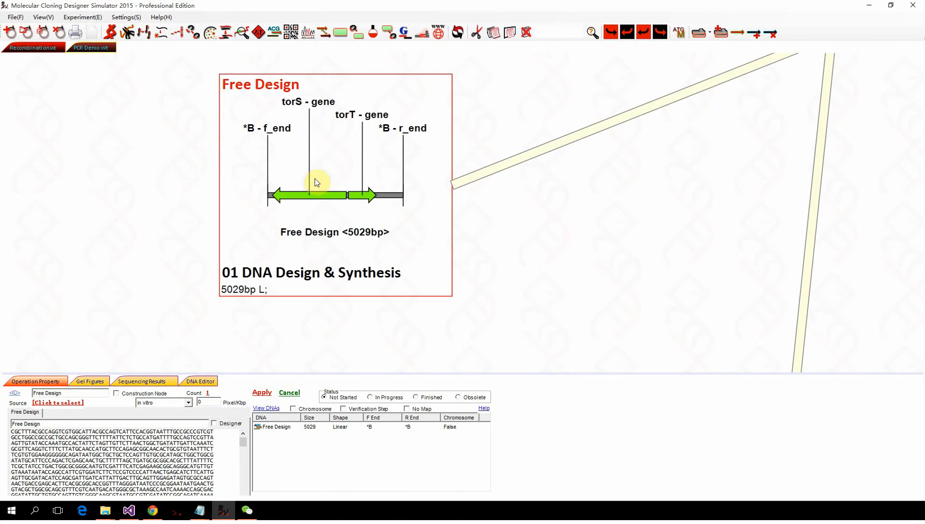
Set the map scale of the 01 DNA Design & Synthesis node to 100 Pixel/Kbp
{"action": "type", "text": "100"}
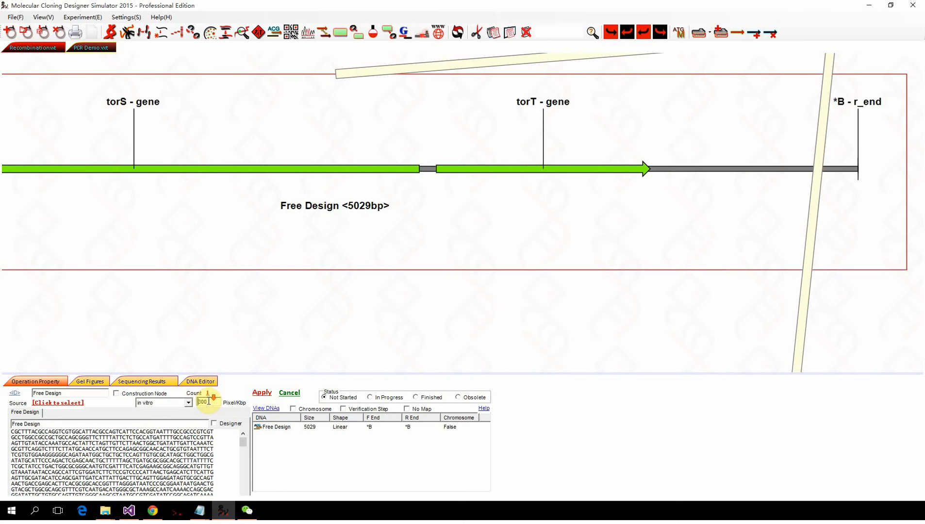
{"action": "scroll", "coordinate": [301, 214], "scroll_direction": "down", "scroll_amount": 3}
{"action": "scroll", "coordinate": [281, 193], "scroll_direction": "down", "scroll_amount": 3}
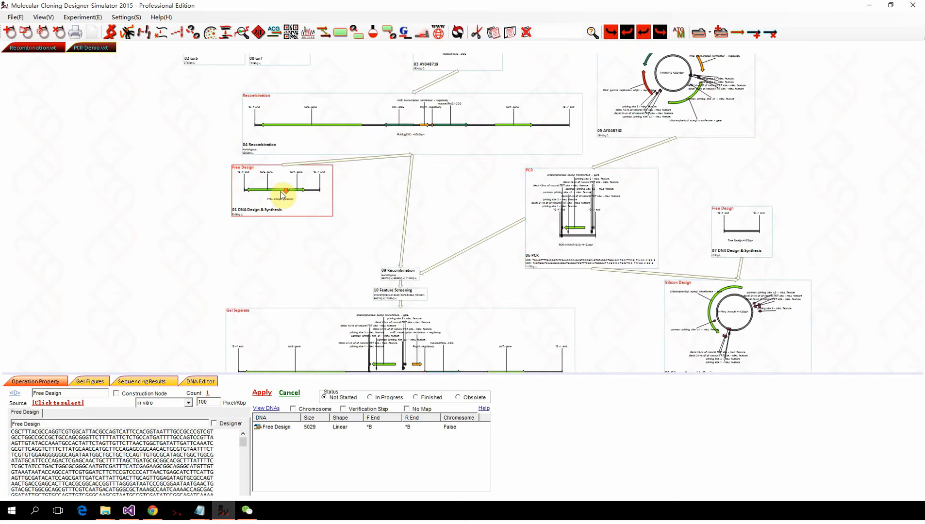
Add a new PCR operation that uses 05 AY048742 as its source
{"action": "scroll", "coordinate": [599, 208], "scroll_direction": "up", "scroll_amount": 2}
{"action": "scroll", "coordinate": [599, 207], "scroll_direction": "up", "scroll_amount": 2}
{"action": "left_click", "coordinate": [635, 137]}
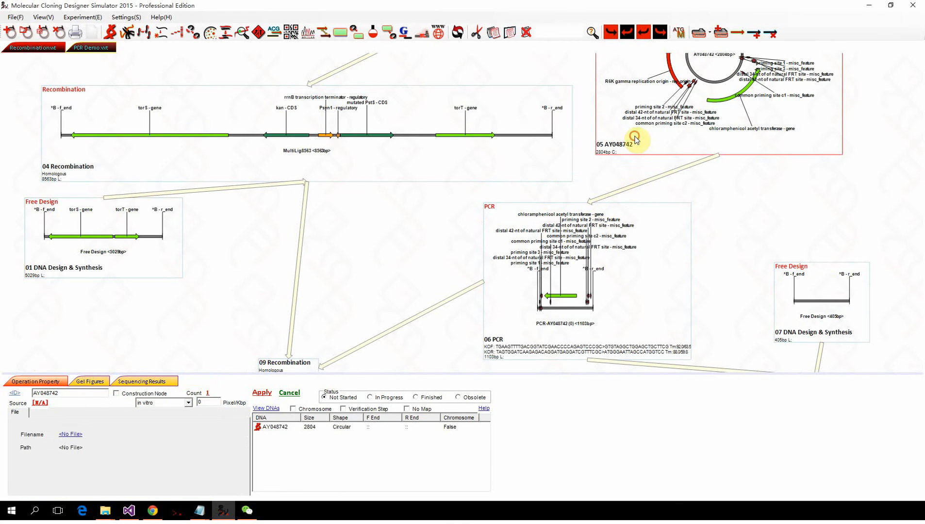
{"action": "key", "text": "ctrl+p"}
{"action": "left_click_drag", "start_coordinate": [716, 176], "coordinate": [505, 217]}
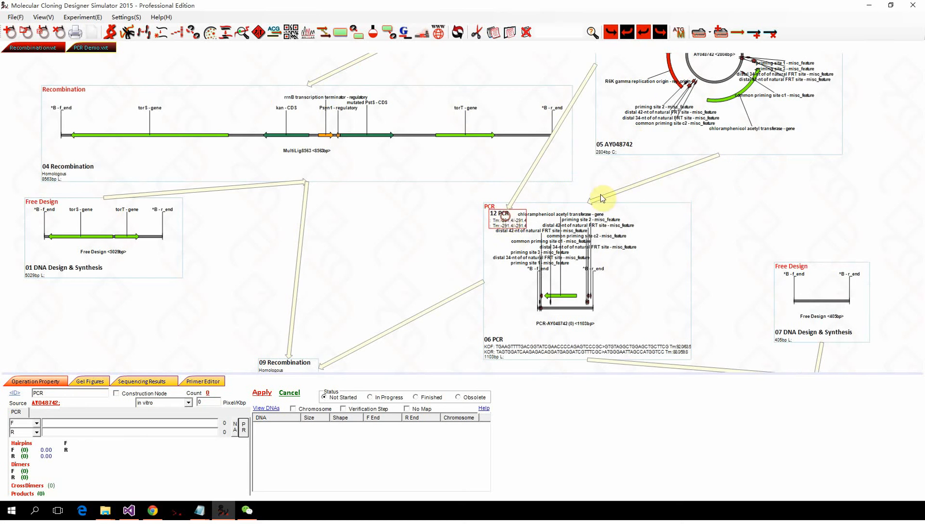
Move the 12 PCR node off 06 PCR into the free space beside 01 DNA Design & Synthesis
{"action": "scroll", "coordinate": [702, 111], "scroll_direction": "up", "scroll_amount": 2}
{"action": "scroll", "coordinate": [702, 111], "scroll_direction": "down", "scroll_amount": 1}
{"action": "scroll", "coordinate": [702, 111], "scroll_direction": "up", "scroll_amount": 1}
{"action": "scroll", "coordinate": [719, 126], "scroll_direction": "down", "scroll_amount": 2}
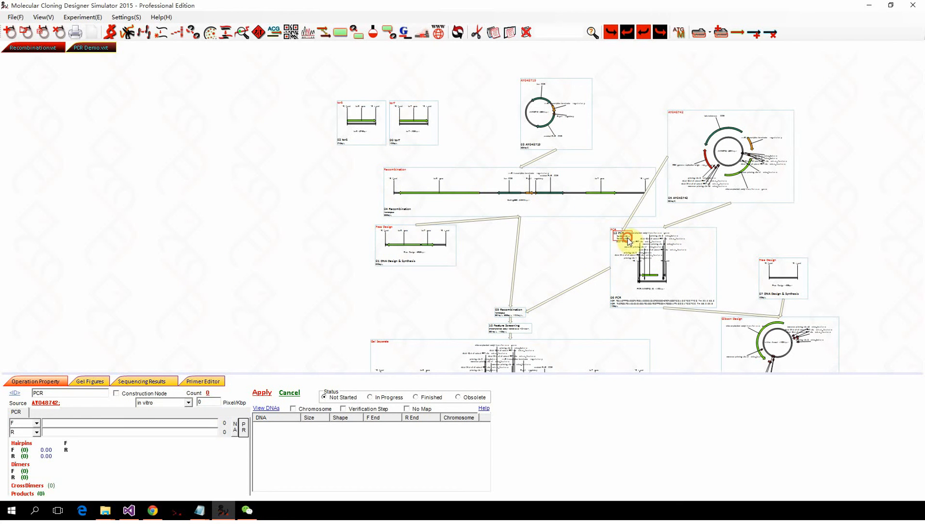
{"action": "left_click_drag", "start_coordinate": [623, 237], "coordinate": [493, 255]}
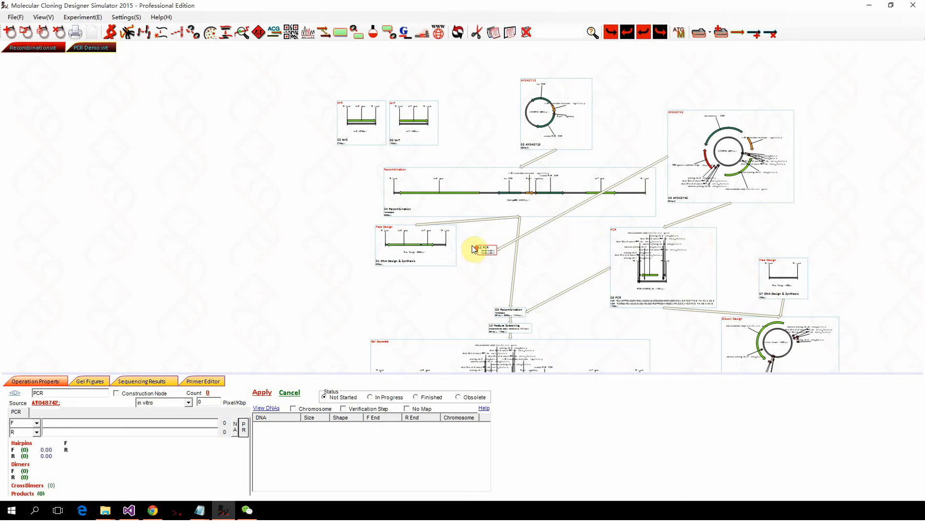
{"action": "scroll", "coordinate": [478, 249], "scroll_direction": "up", "scroll_amount": 3}
{"action": "scroll", "coordinate": [340, 218], "scroll_direction": "down", "scroll_amount": 2}
{"action": "scroll", "coordinate": [357, 237], "scroll_direction": "up", "scroll_amount": 2}
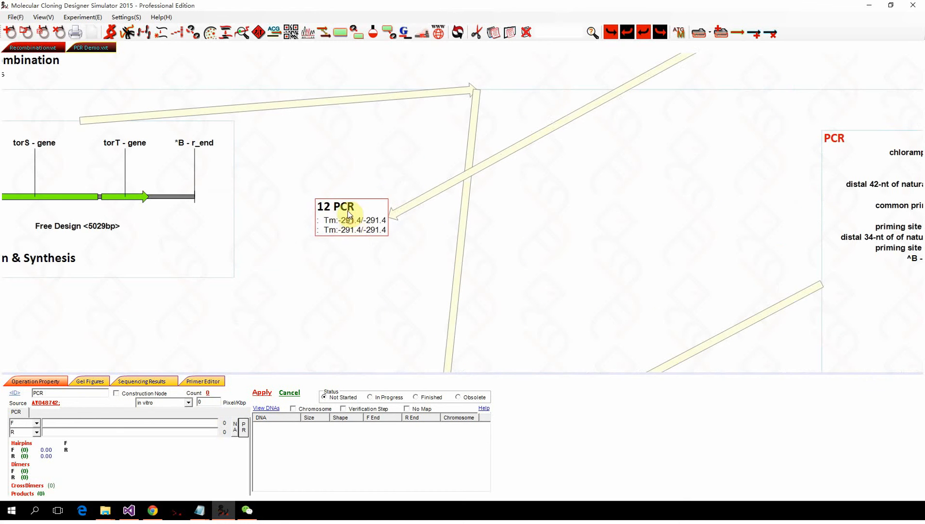
In the enlarged primer design view of 12 PCR, create forward primer GTGTAGGCTGGAGCTGCTTCG from the start of priming site 1 on AY048742
{"action": "left_click", "coordinate": [243, 426]}
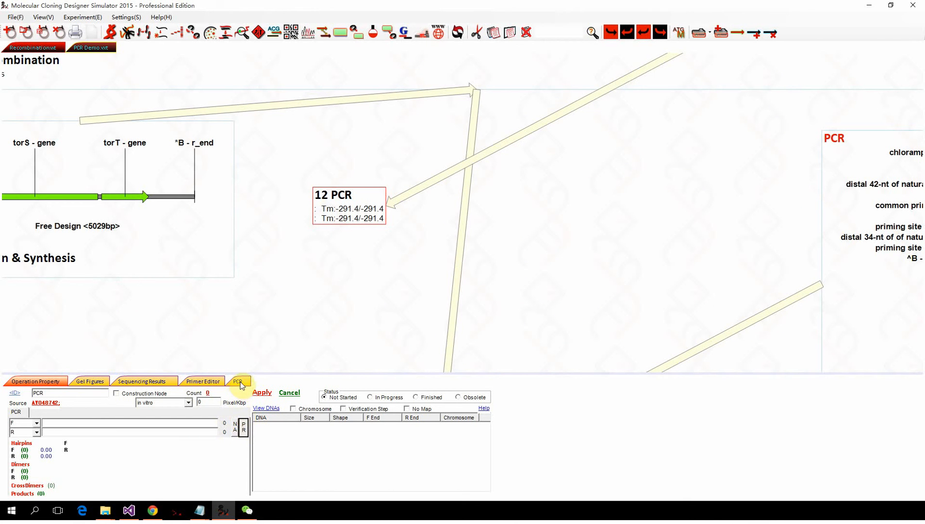
{"action": "left_click", "coordinate": [238, 382]}
{"action": "left_click_drag", "start_coordinate": [254, 373], "coordinate": [271, 80]}
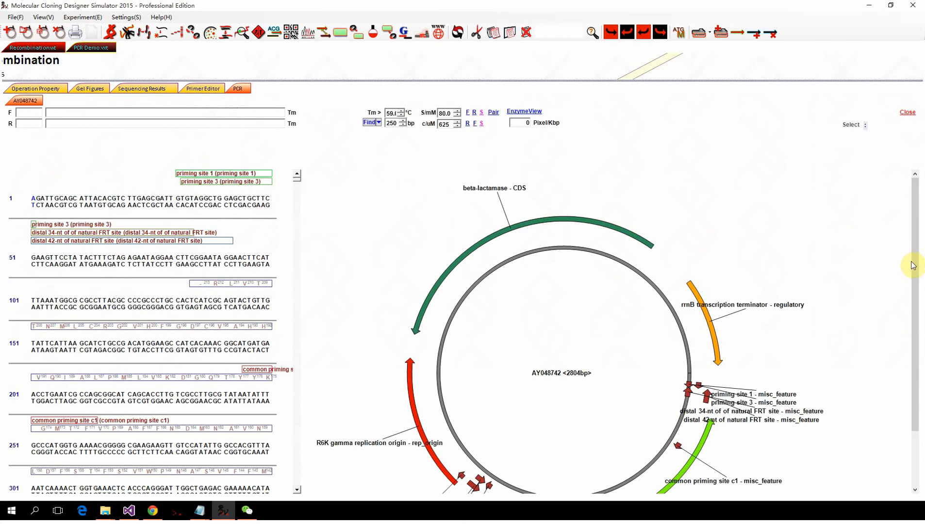
{"action": "left_click_drag", "start_coordinate": [913, 266], "coordinate": [900, 344]}
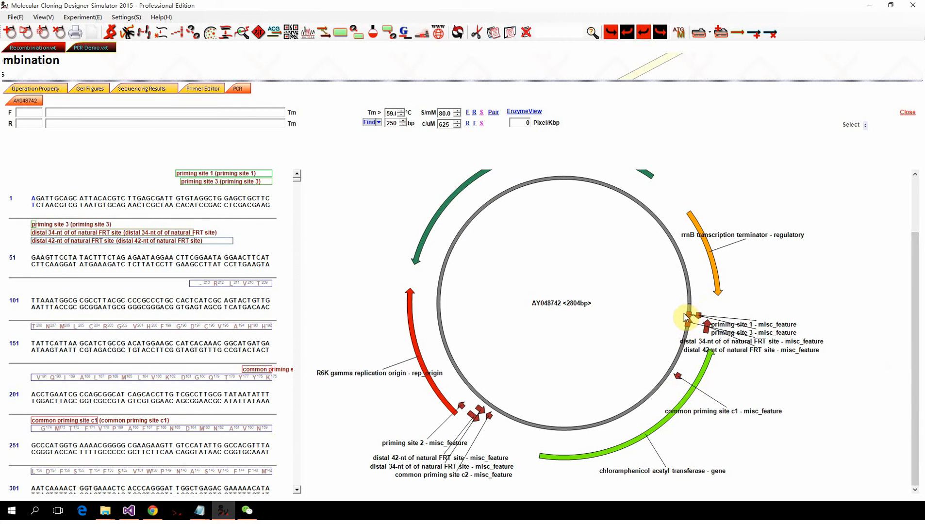
{"action": "left_click_drag", "start_coordinate": [686, 317], "coordinate": [470, 396]}
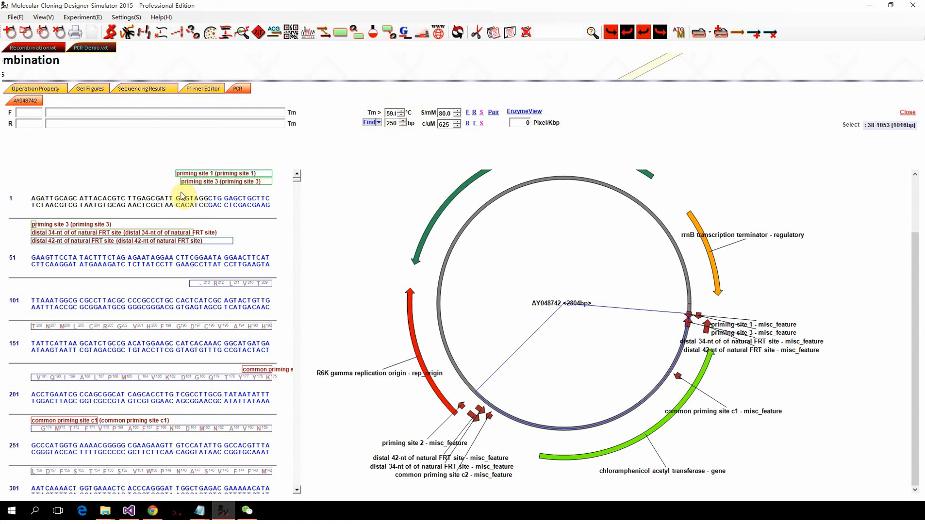
{"action": "left_click", "coordinate": [177, 194]}
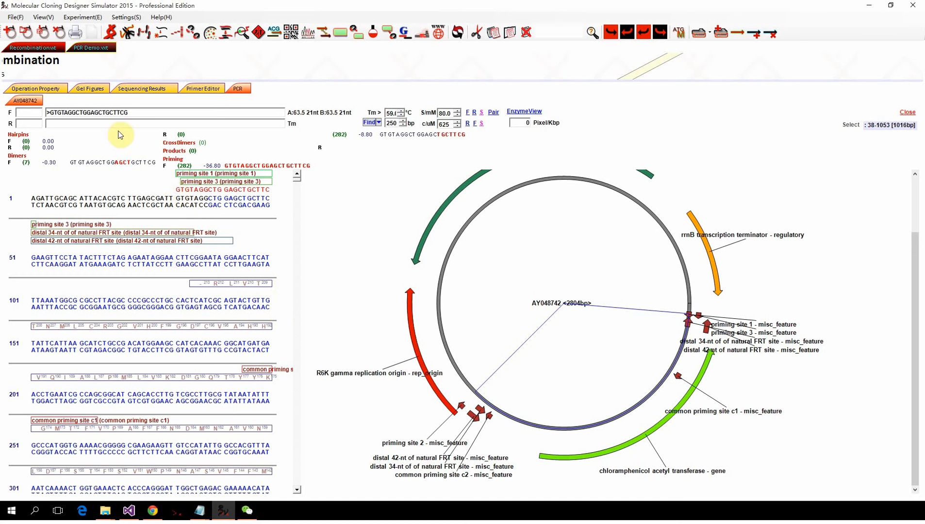
Create the reverse primer ATGGGAATTAGCCATGGTCC at priming site 2 of AY048742
{"action": "scroll", "coordinate": [291, 239], "scroll_direction": "down", "scroll_amount": 2}
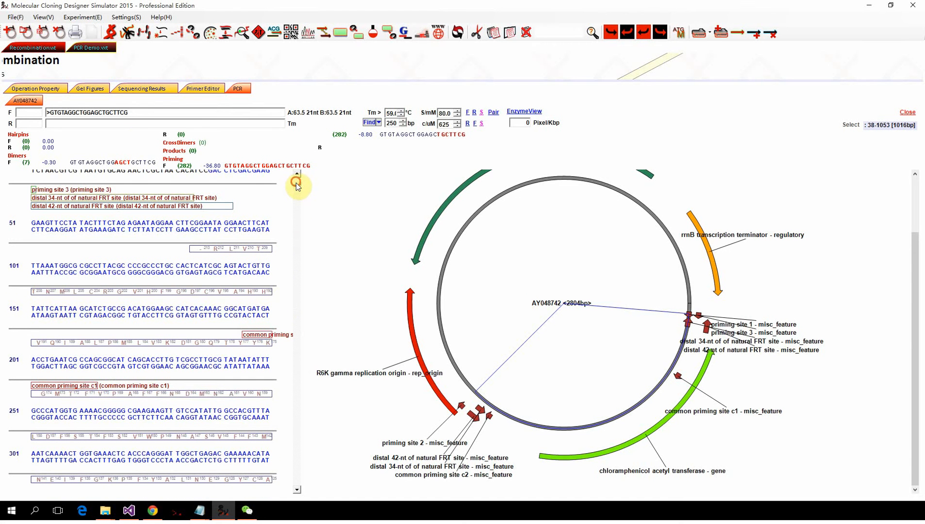
{"action": "left_click_drag", "start_coordinate": [296, 183], "coordinate": [295, 240]}
{"action": "left_click_drag", "start_coordinate": [298, 187], "coordinate": [299, 268]}
{"action": "left_click", "coordinate": [462, 409]}
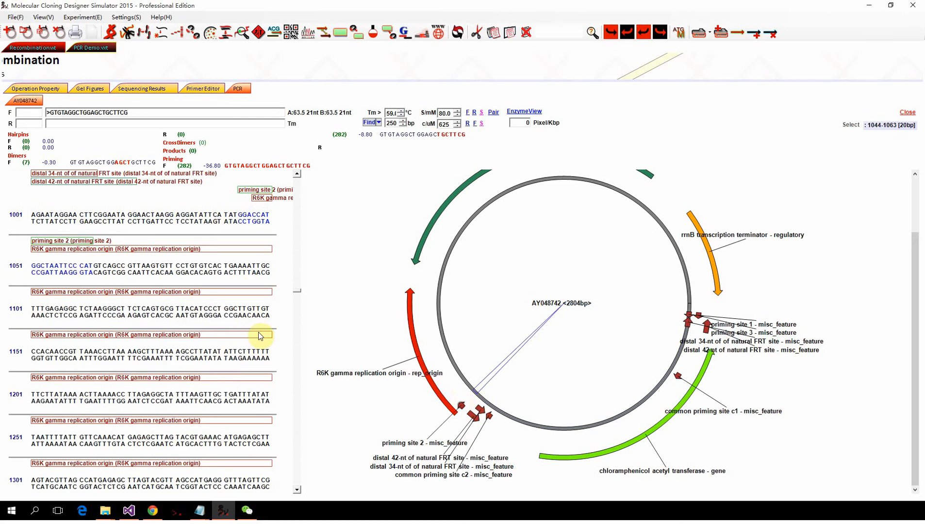
{"action": "left_click", "coordinate": [87, 297]}
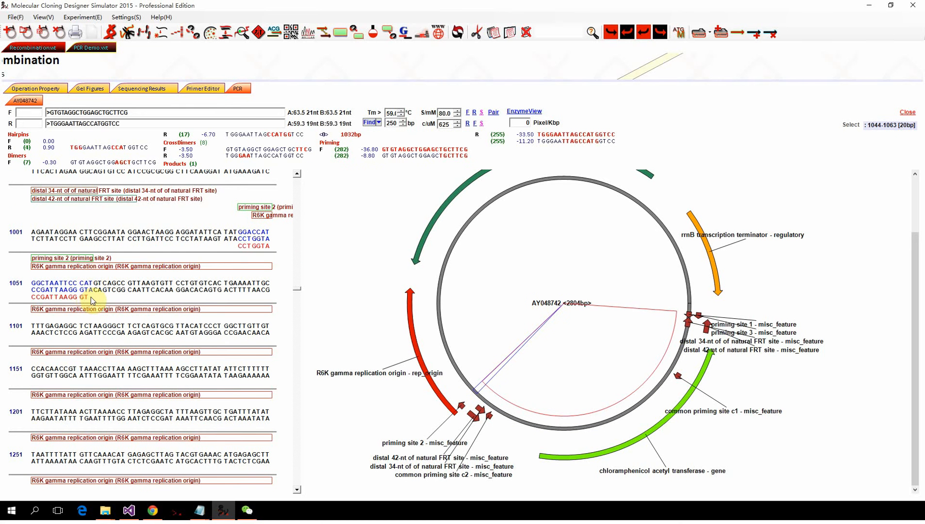
{"action": "left_click", "coordinate": [90, 297]}
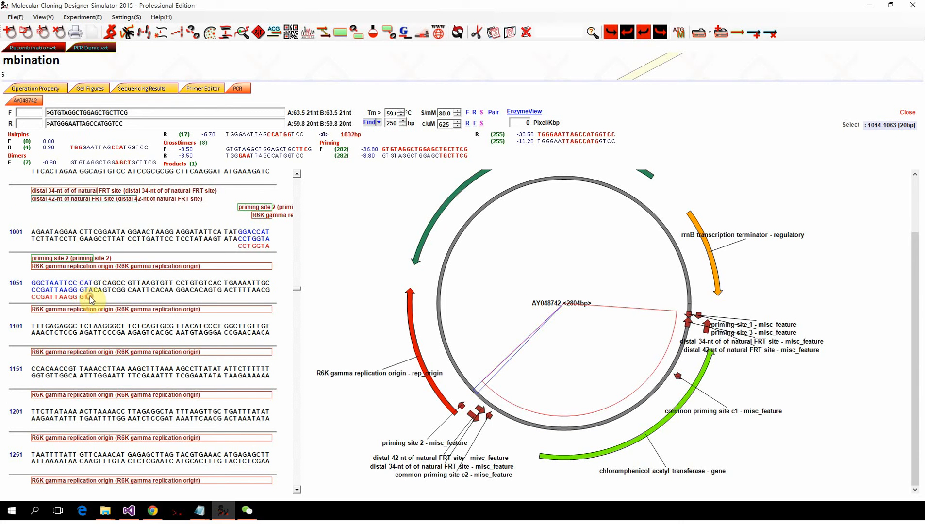
Name the forward and reverse primers cKOF and cKOR, then apply the primer pair to 12 PCR
{"action": "left_click", "coordinate": [37, 116]}
{"action": "type", "text": "KOF"}
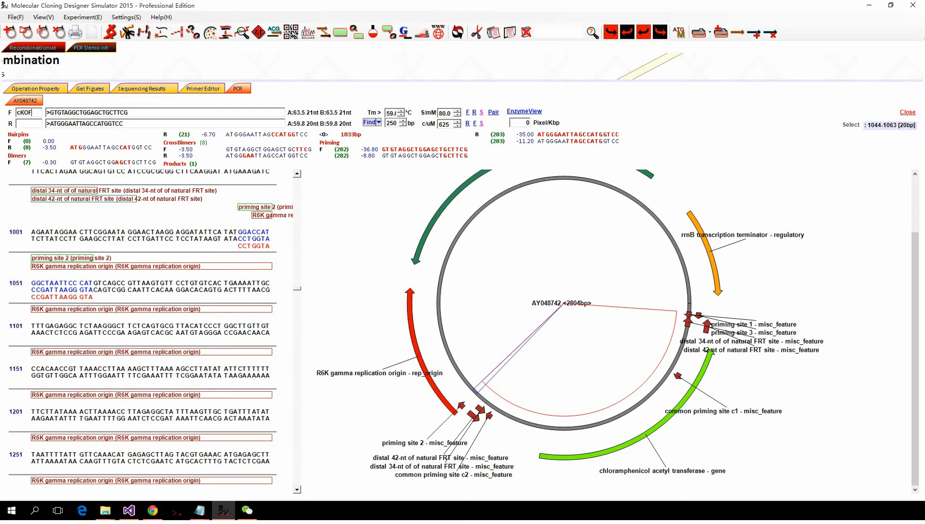
{"action": "left_click", "coordinate": [31, 124]}
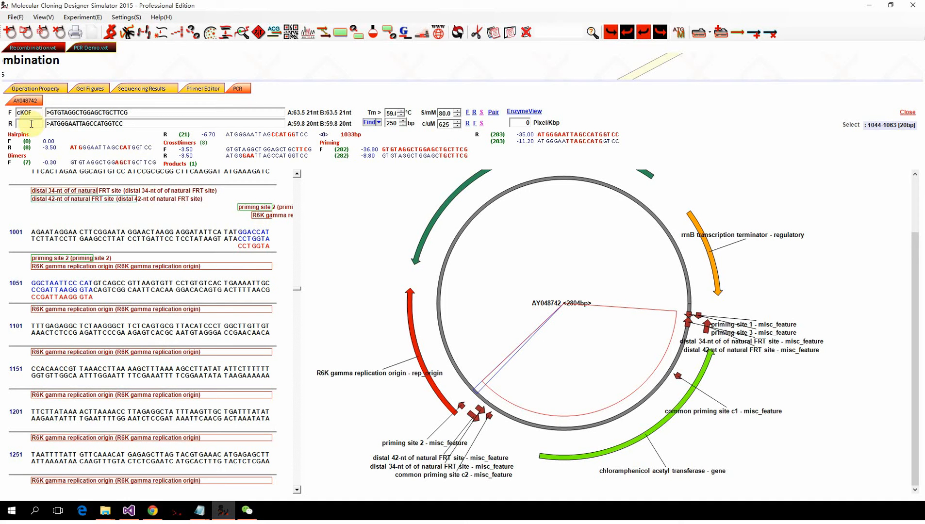
{"action": "type", "text": "cKOR"}
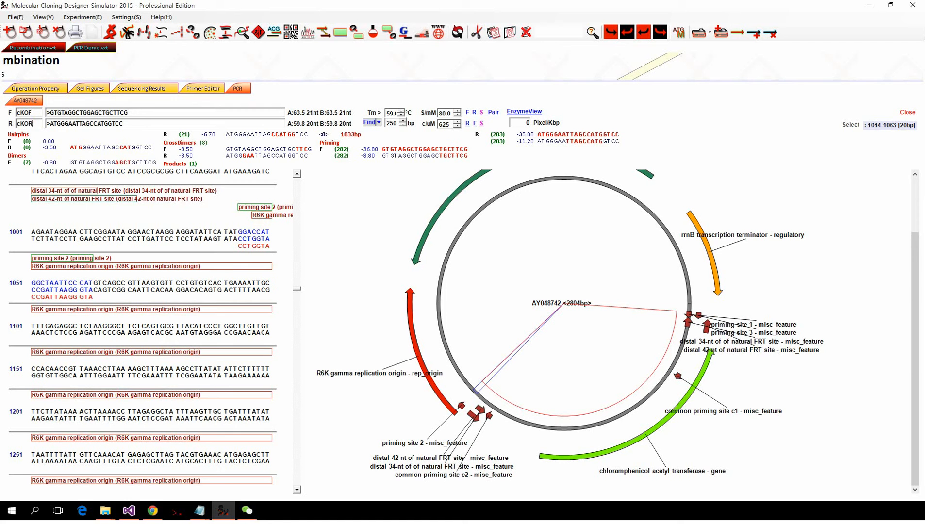
{"action": "left_click", "coordinate": [496, 113]}
{"action": "left_click", "coordinate": [43, 89]}
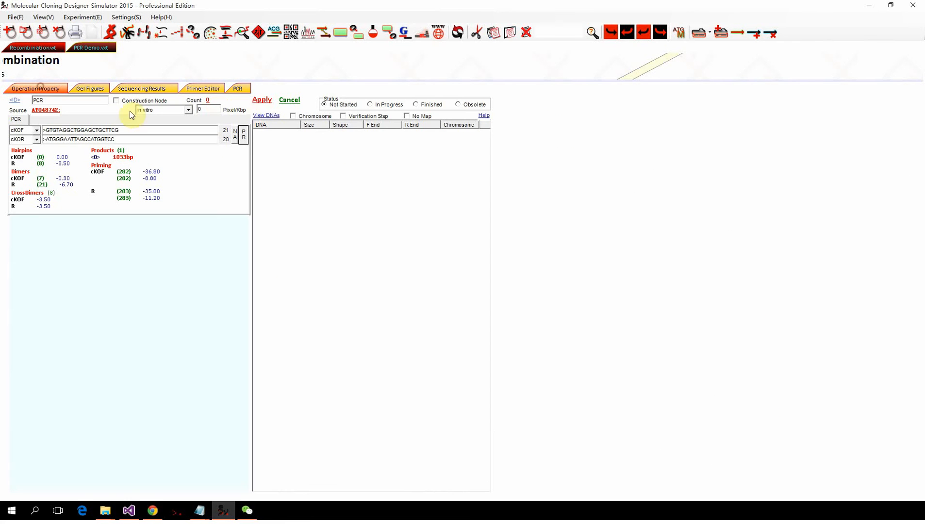
{"action": "left_click", "coordinate": [262, 101]}
Enlarge the workflow area and rearrange the nodes so 12 PCR sits between 01 DNA Design & Synthesis and 09 Recombination
{"action": "left_click_drag", "start_coordinate": [289, 82], "coordinate": [306, 286]}
{"action": "scroll", "coordinate": [370, 242], "scroll_direction": "down", "scroll_amount": 5}
{"action": "left_click_drag", "start_coordinate": [371, 237], "coordinate": [327, 230]}
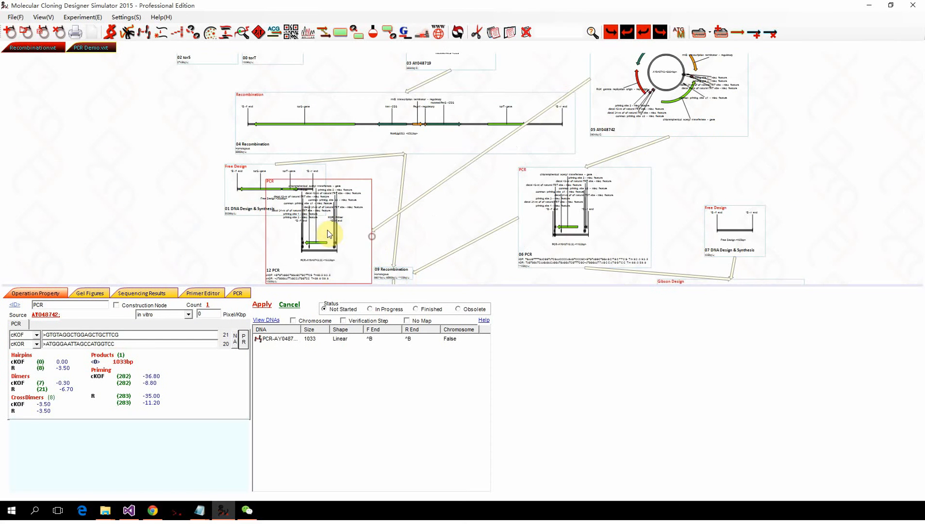
{"action": "scroll", "coordinate": [327, 230], "scroll_direction": "down", "scroll_amount": 2}
{"action": "left_click_drag", "start_coordinate": [299, 165], "coordinate": [366, 145]}
{"action": "scroll", "coordinate": [330, 146], "scroll_direction": "up", "scroll_amount": 1}
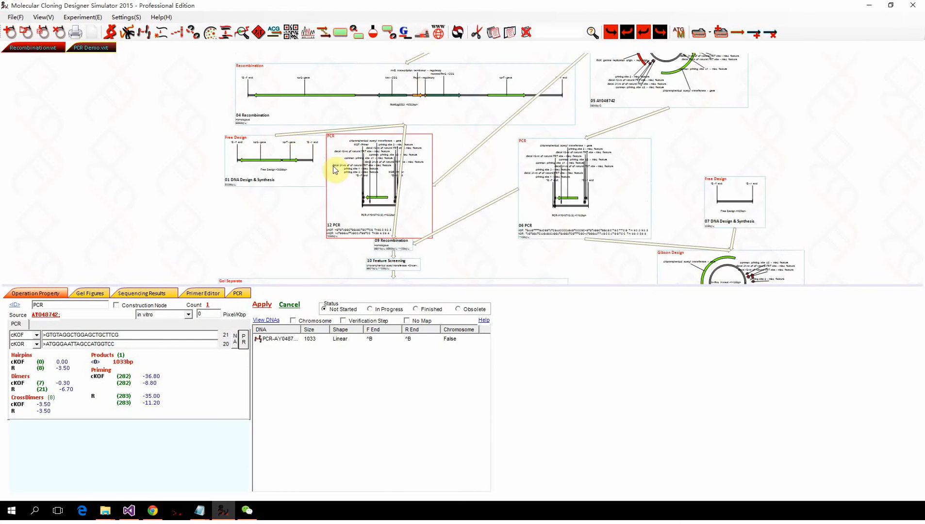
{"action": "left_click_drag", "start_coordinate": [254, 145], "coordinate": [130, 142]}
{"action": "left_click_drag", "start_coordinate": [360, 181], "coordinate": [236, 170]}
{"action": "scroll", "coordinate": [236, 170], "scroll_direction": "down", "scroll_amount": 1}
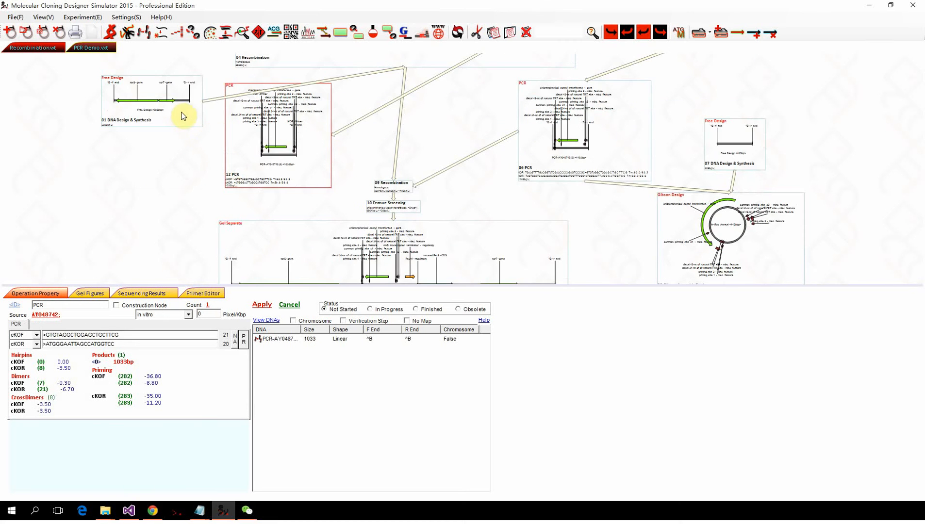
{"action": "scroll", "coordinate": [186, 114], "scroll_direction": "up", "scroll_amount": 2}
{"action": "scroll", "coordinate": [389, 180], "scroll_direction": "up", "scroll_amount": 1}
{"action": "scroll", "coordinate": [393, 180], "scroll_direction": "down", "scroll_amount": 1}
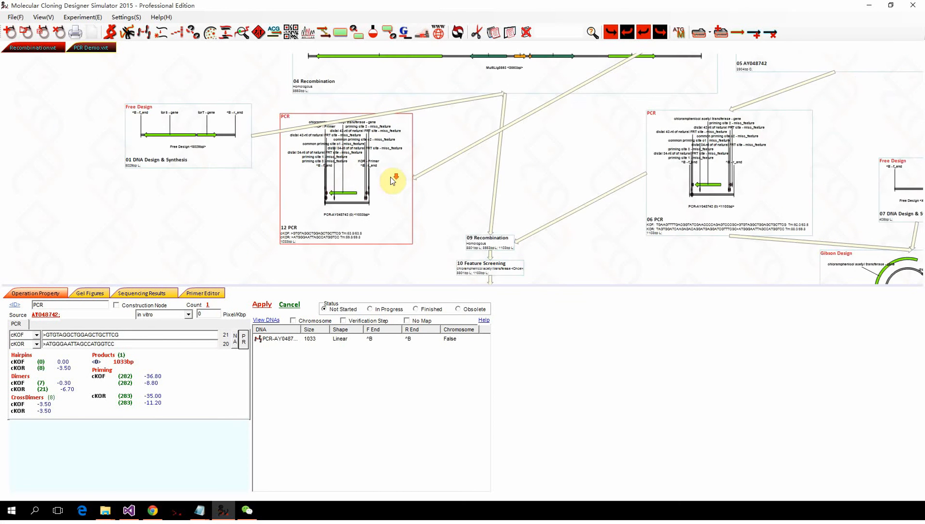
View the Free Design DNA sequence and select the 35 bp directly upstream of the torT gene, positions 2966-3000
{"action": "scroll", "coordinate": [169, 132], "scroll_direction": "up", "scroll_amount": 3}
{"action": "left_click", "coordinate": [200, 134]}
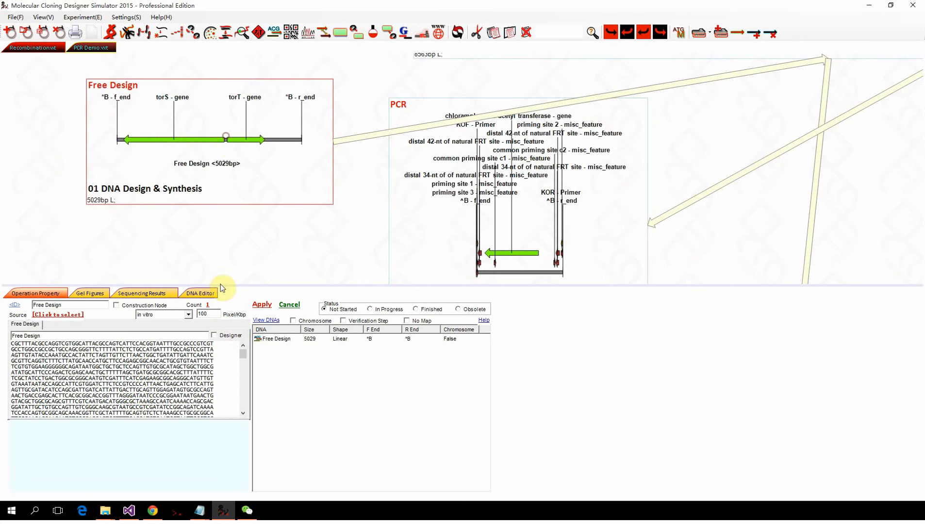
{"action": "left_click", "coordinate": [264, 323]}
{"action": "left_click_drag", "start_coordinate": [250, 286], "coordinate": [247, 89]}
{"action": "left_click", "coordinate": [506, 200]}
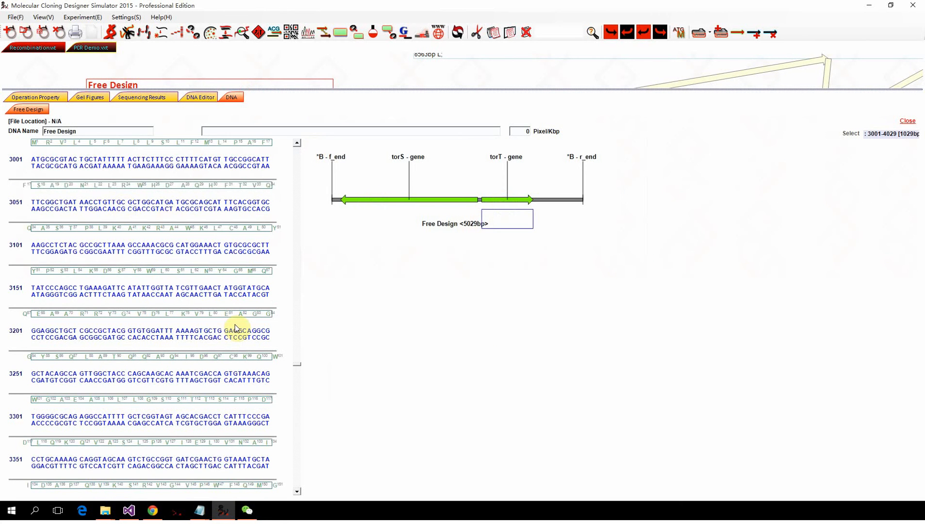
{"action": "scroll", "coordinate": [260, 351], "scroll_direction": "up", "scroll_amount": 6}
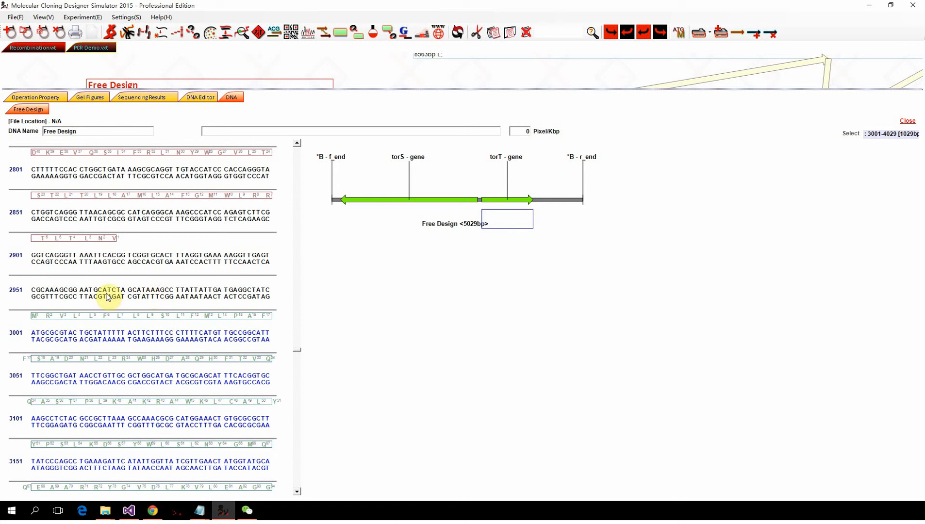
{"action": "left_click_drag", "start_coordinate": [106, 293], "coordinate": [268, 294]}
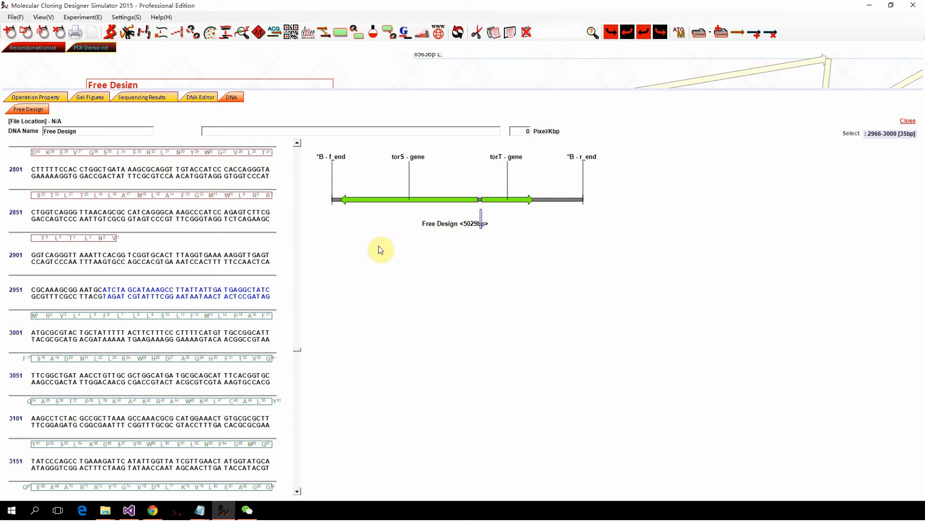
Add ATCTAGCATAAAGCCTTATTATTGATGAGGCTATC as the homology arm before the ">" mark of the cKOF primer in 12 PCR and apply it
{"action": "left_click_drag", "start_coordinate": [373, 90], "coordinate": [366, 307]}
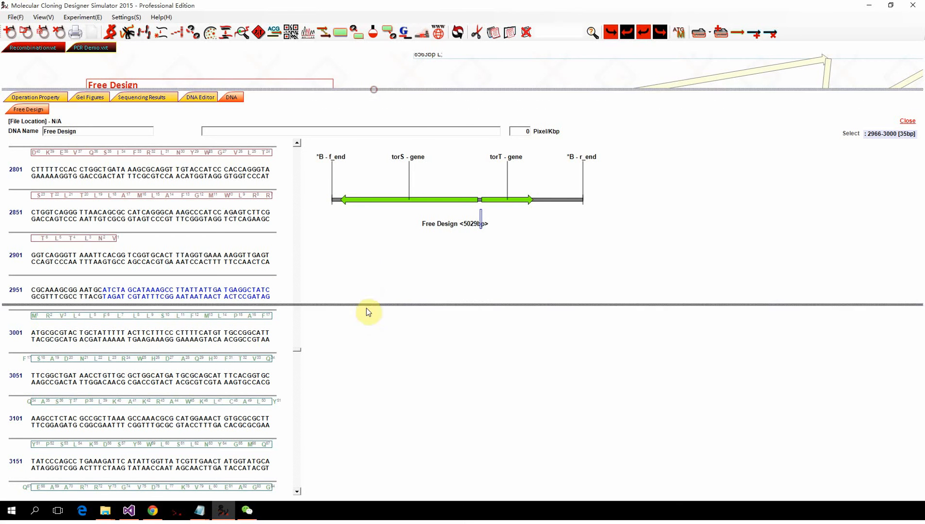
{"action": "left_click", "coordinate": [466, 221]}
{"action": "scroll", "coordinate": [457, 222], "scroll_direction": "down", "scroll_amount": 2}
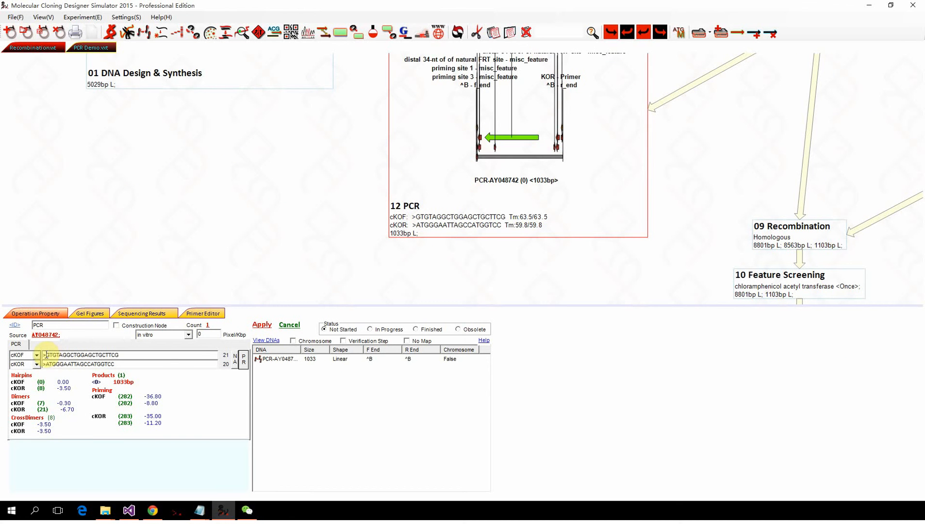
{"action": "type", "text": "ATCTAGCATAAAGCCTTATTATTGATGAGGCTATC"}
{"action": "left_click", "coordinate": [262, 324]}
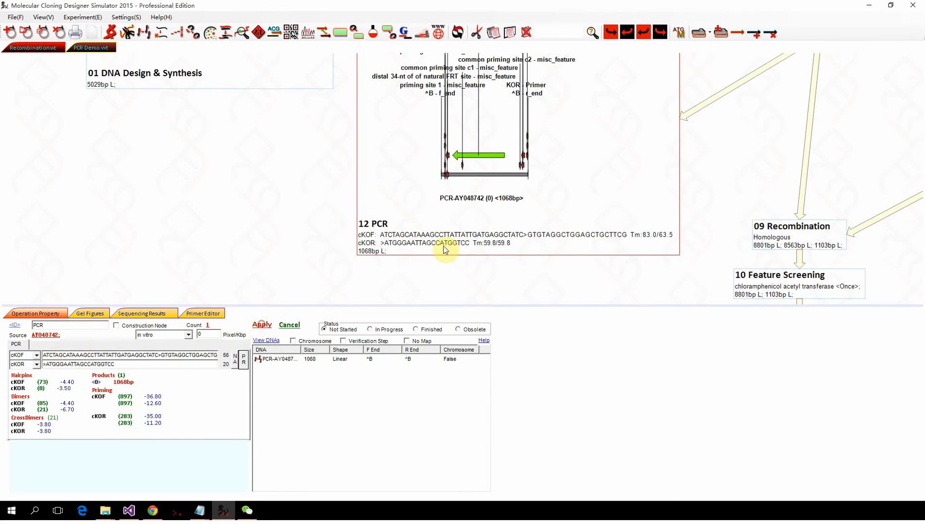
View the Free Design DNA sequence and select the 35 bp directly downstream of the torT gene, positions 4030-4064
{"action": "left_click", "coordinate": [227, 83]}
{"action": "left_click", "coordinate": [265, 342]}
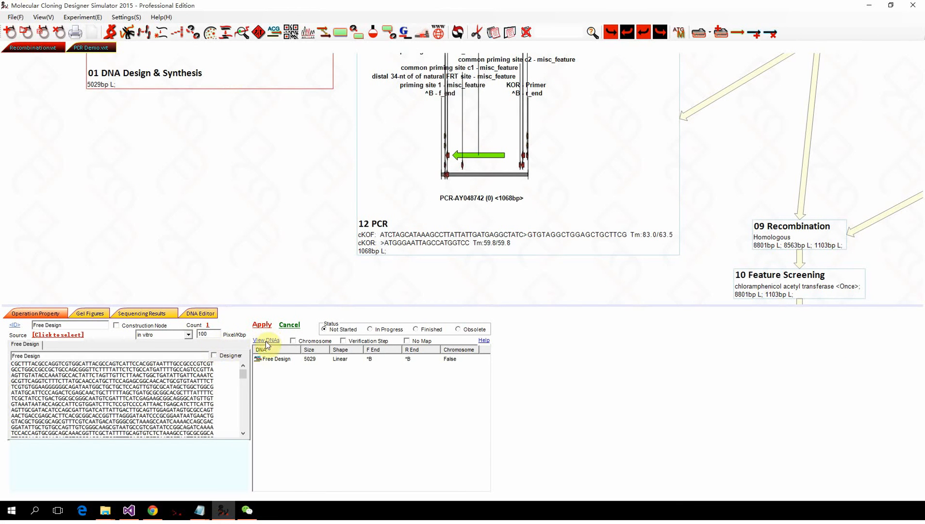
{"action": "left_click", "coordinate": [232, 314]}
{"action": "left_click_drag", "start_coordinate": [239, 305], "coordinate": [246, 131]}
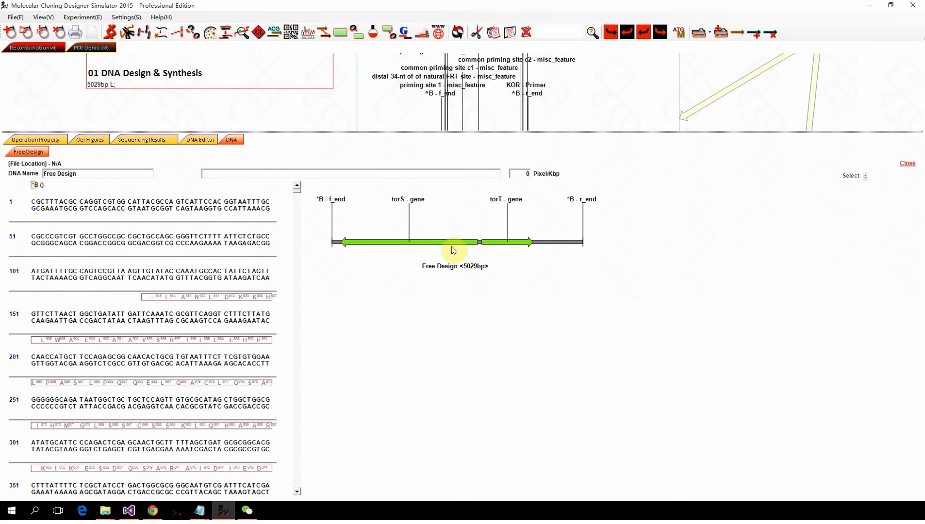
{"action": "left_click", "coordinate": [532, 240]}
{"action": "scroll", "coordinate": [195, 224], "scroll_direction": "up", "scroll_amount": 2}
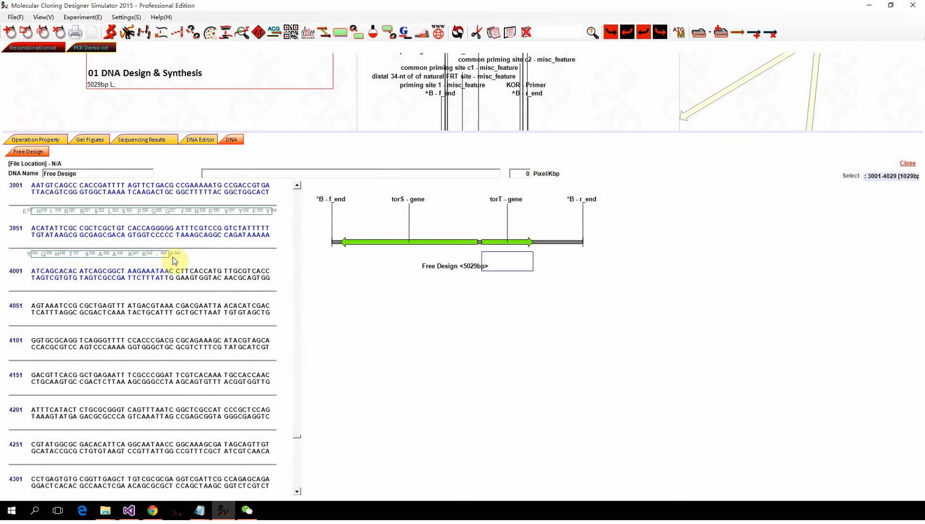
{"action": "left_click_drag", "start_coordinate": [171, 279], "coordinate": [102, 314]}
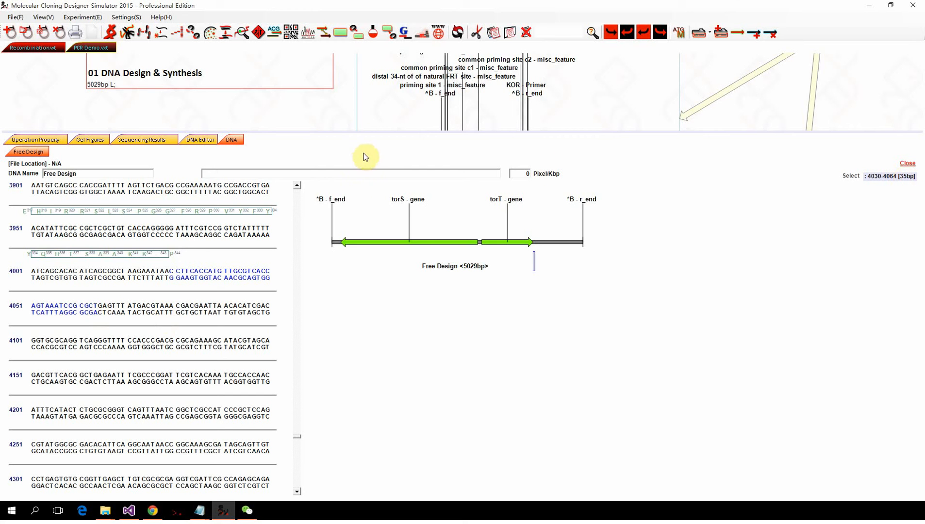
Add AGCGCGGATTTACTGGTGACGCAACATGGTGAAGG as the homology arm before the ">" mark of the cKOR primer in 12 PCR and apply it
{"action": "left_click_drag", "start_coordinate": [378, 131], "coordinate": [398, 300]}
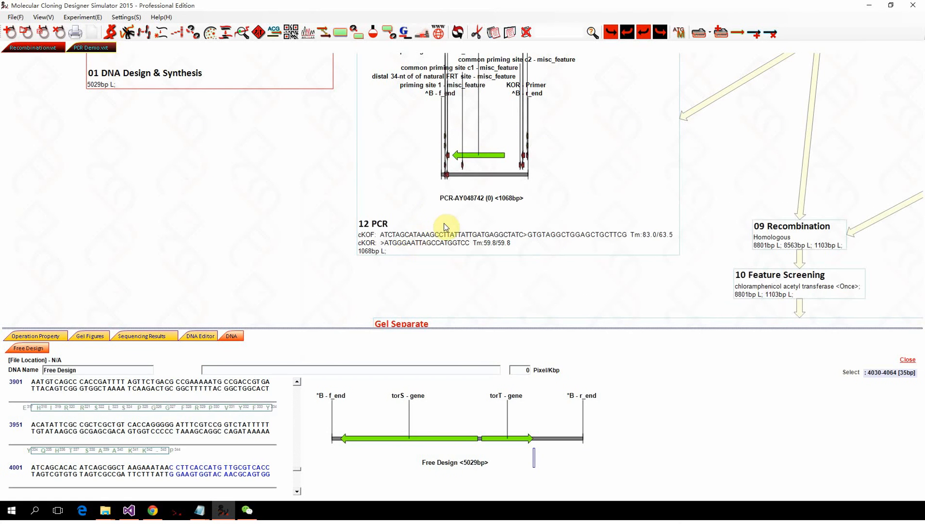
{"action": "scroll", "coordinate": [443, 229], "scroll_direction": "down", "scroll_amount": 1}
{"action": "left_click", "coordinate": [442, 196]}
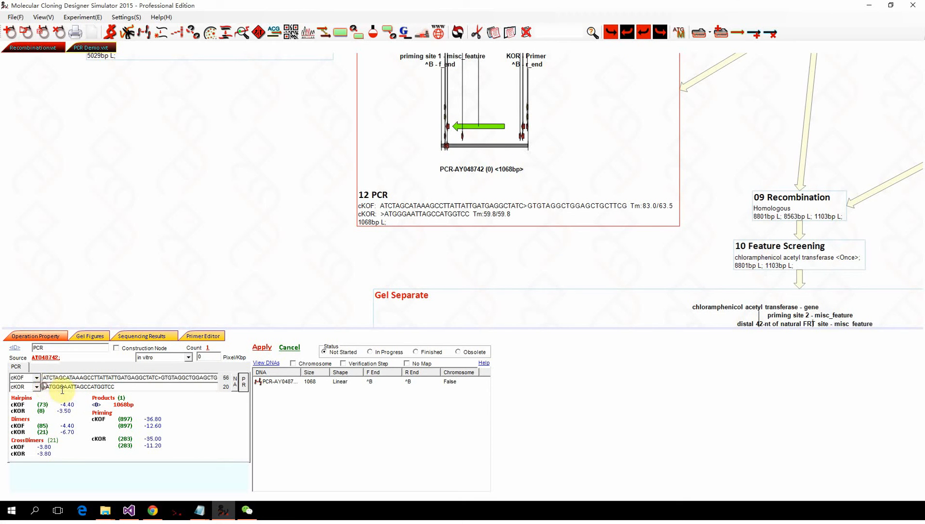
{"action": "type", "text": "AGCGCGGATTTACTGGTGACGCAACATGGTGAAGG"}
{"action": "left_click", "coordinate": [266, 348]}
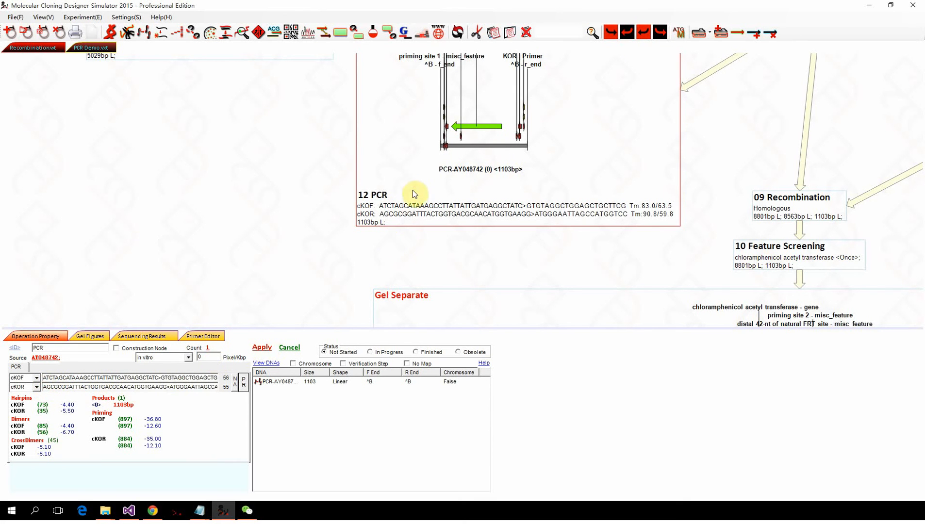
Rearrange the workflow so 12 PCR sits directly beside 01 DNA Design & Synthesis
{"action": "left_click", "coordinate": [412, 189]}
{"action": "scroll", "coordinate": [381, 204], "scroll_direction": "down", "scroll_amount": 4}
{"action": "left_click_drag", "start_coordinate": [315, 120], "coordinate": [218, 132]}
{"action": "left_click_drag", "start_coordinate": [397, 159], "coordinate": [292, 161]}
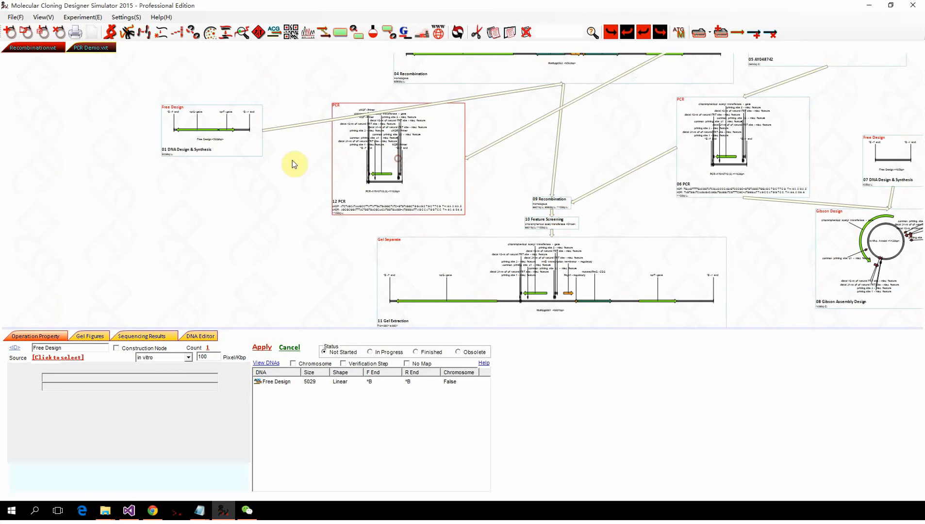
Select 01 DNA Design & Synthesis and 12 PCR together and add a Recombination operation that uses both as sources
{"action": "left_click", "coordinate": [210, 145]}
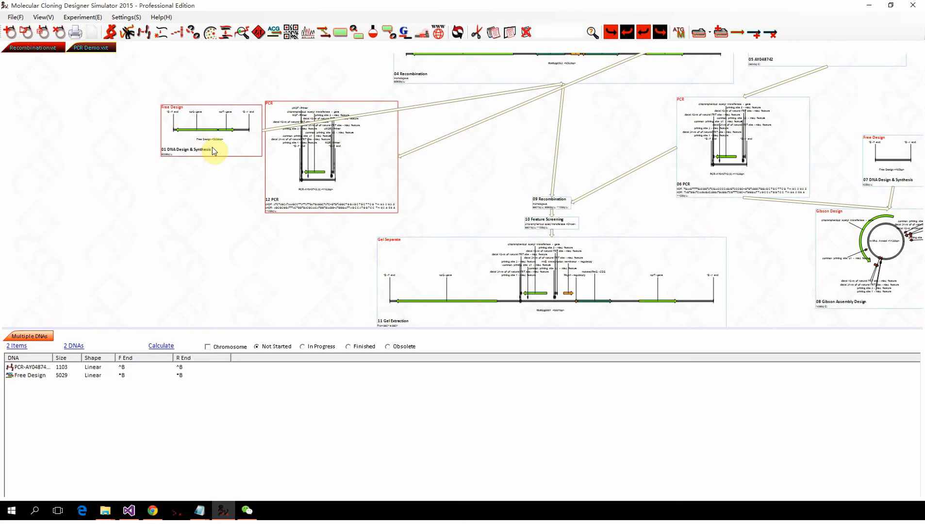
{"action": "left_click", "coordinate": [182, 167]}
{"action": "left_click_drag", "start_coordinate": [131, 132], "coordinate": [335, 246]}
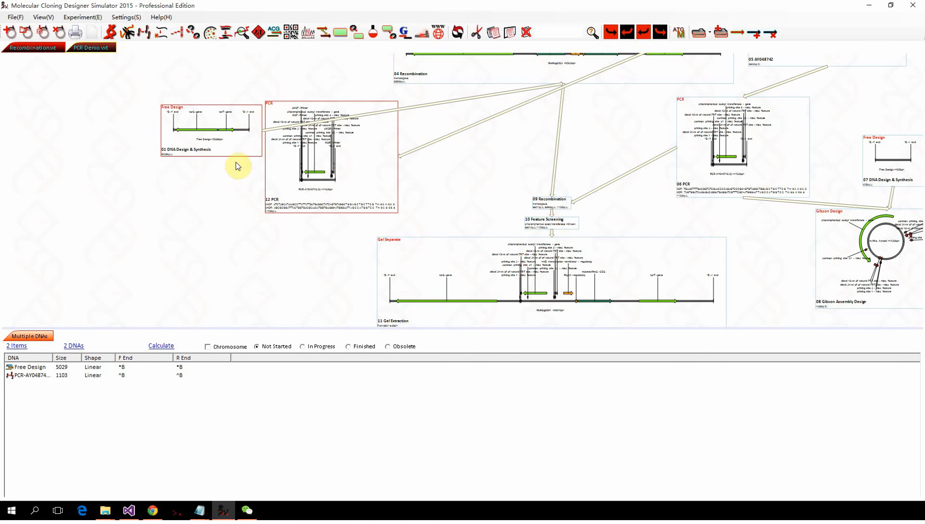
{"action": "left_click", "coordinate": [89, 19]}
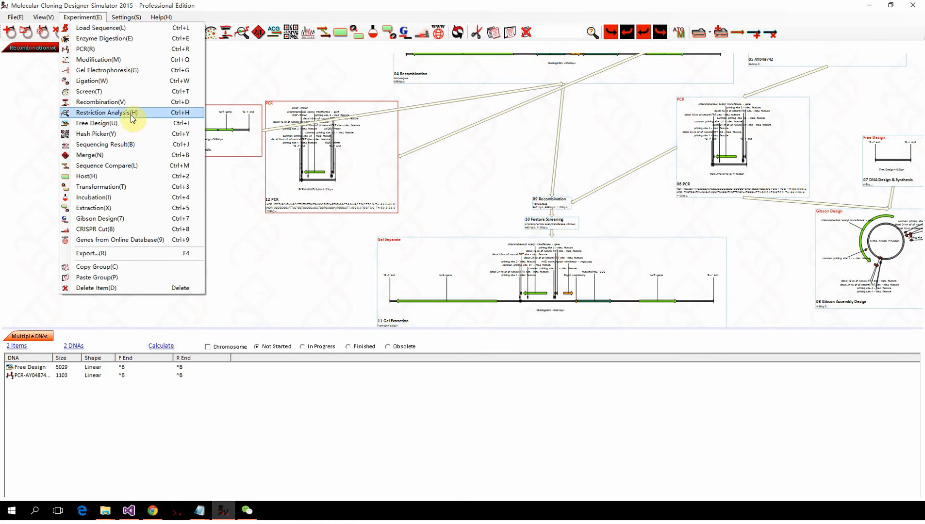
{"action": "left_click", "coordinate": [129, 100]}
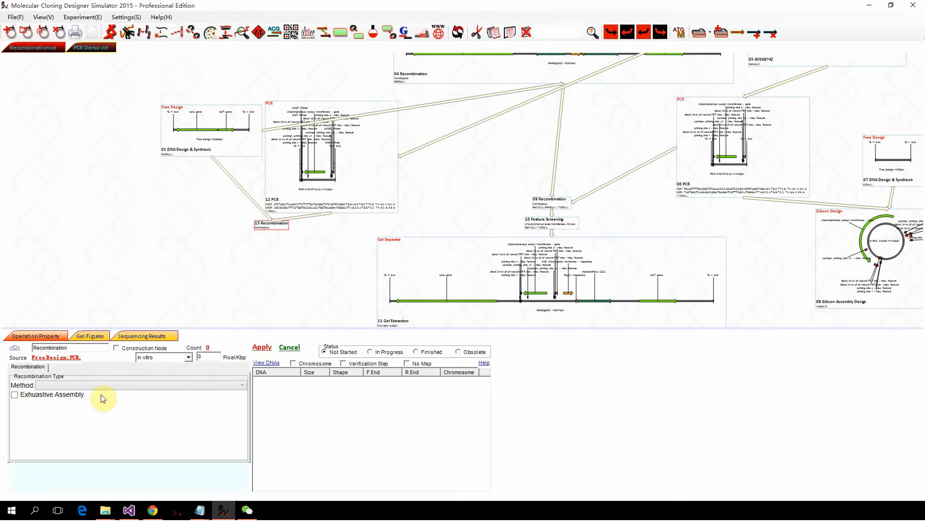
Set the method of 13 Recombination to Lambda Red Recombination, apply it and centre the node beneath its sources
{"action": "left_click", "coordinate": [97, 386]}
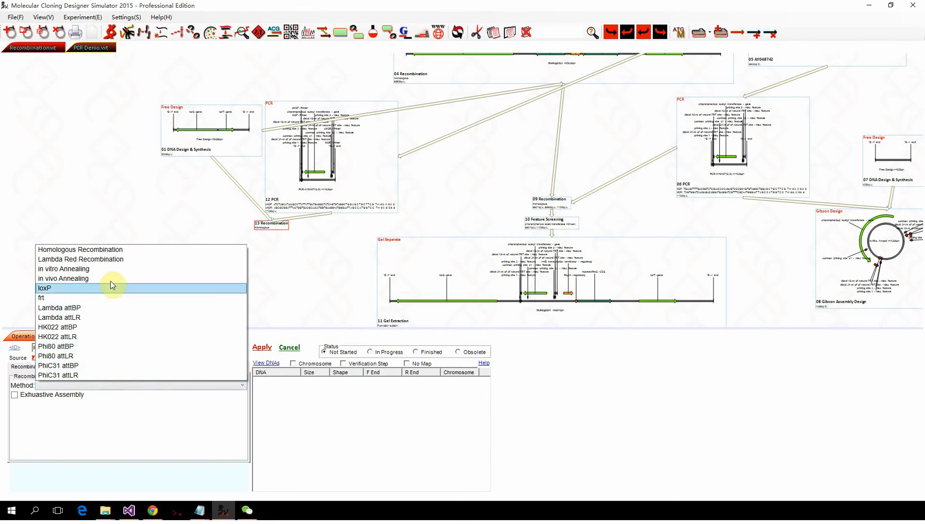
{"action": "left_click", "coordinate": [115, 264]}
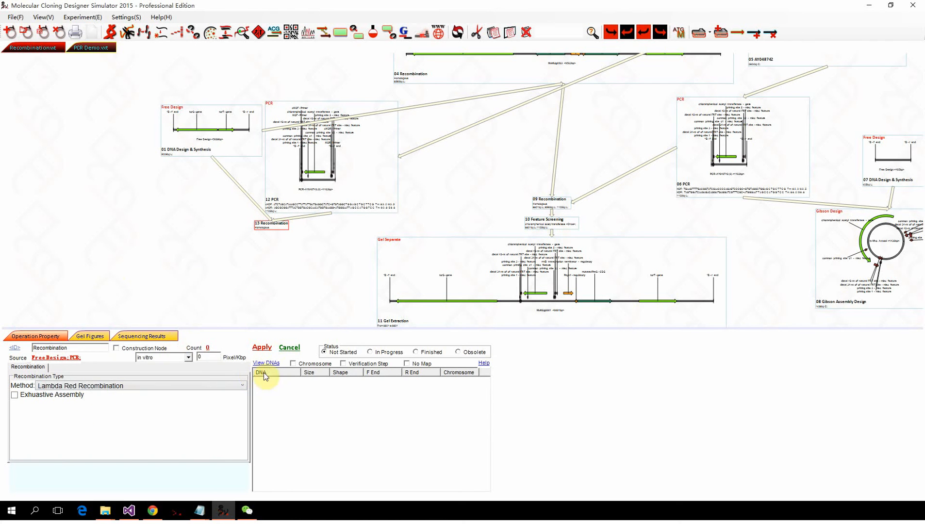
{"action": "left_click", "coordinate": [261, 348]}
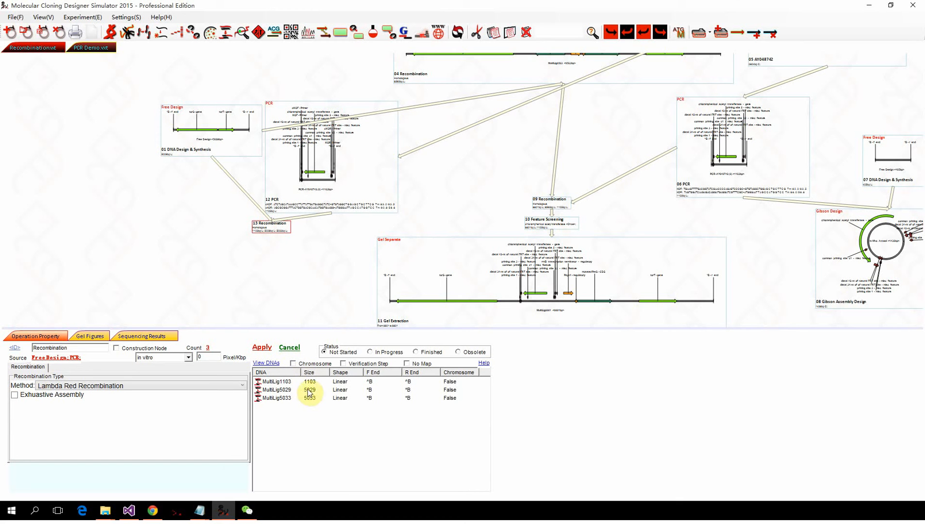
{"action": "left_click_drag", "start_coordinate": [267, 226], "coordinate": [263, 231]}
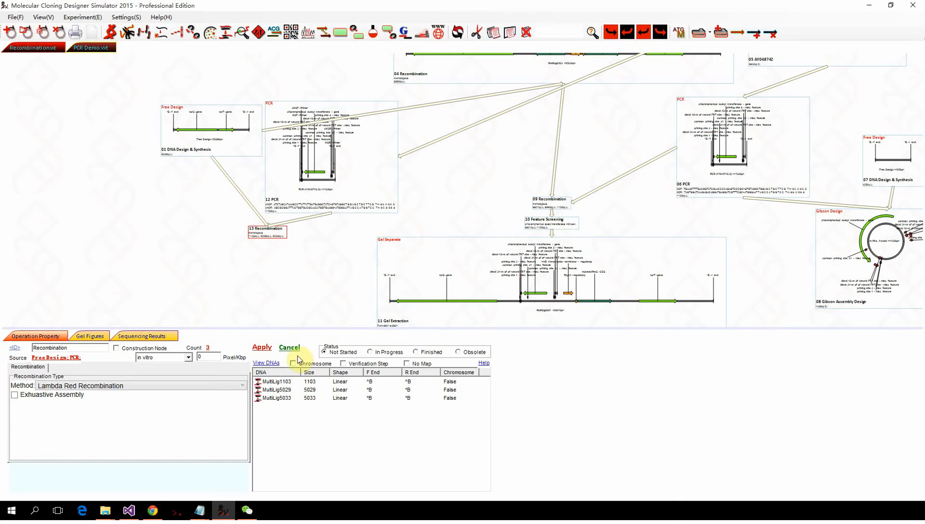
{"action": "left_click_drag", "start_coordinate": [295, 330], "coordinate": [295, 325]}
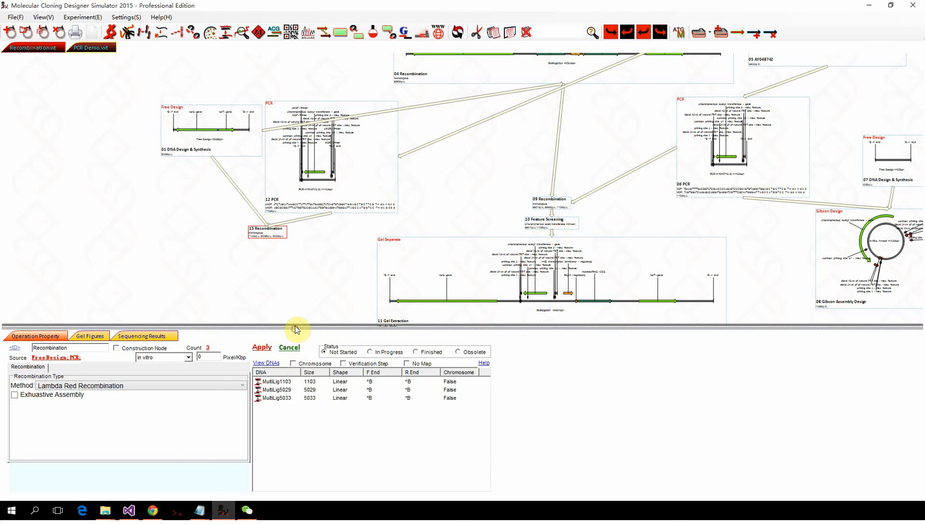
Add a feature screening after 13 Recombination that selects DNA carrying chloramphenicol acetyl transferase once
{"action": "left_click", "coordinate": [277, 385]}
{"action": "left_click", "coordinate": [276, 395]}
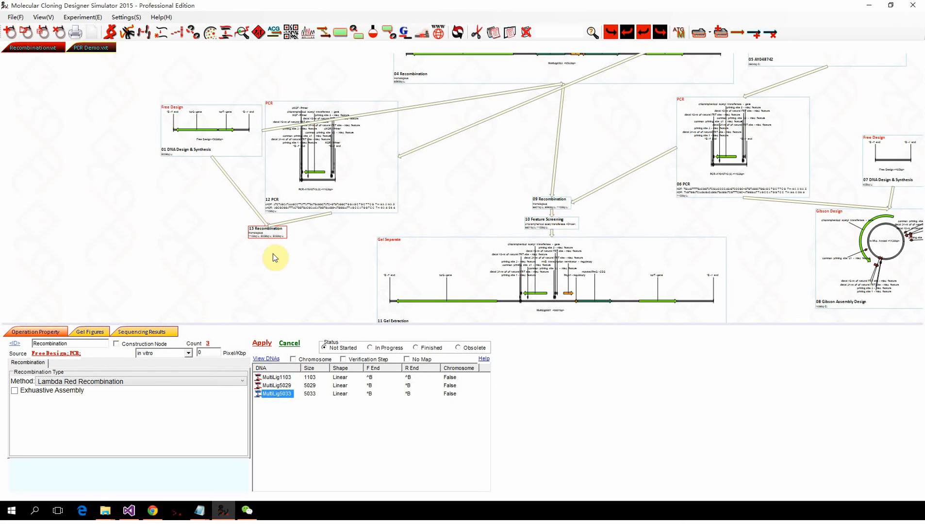
{"action": "left_click_drag", "start_coordinate": [267, 236], "coordinate": [262, 237]}
{"action": "key", "text": "s"}
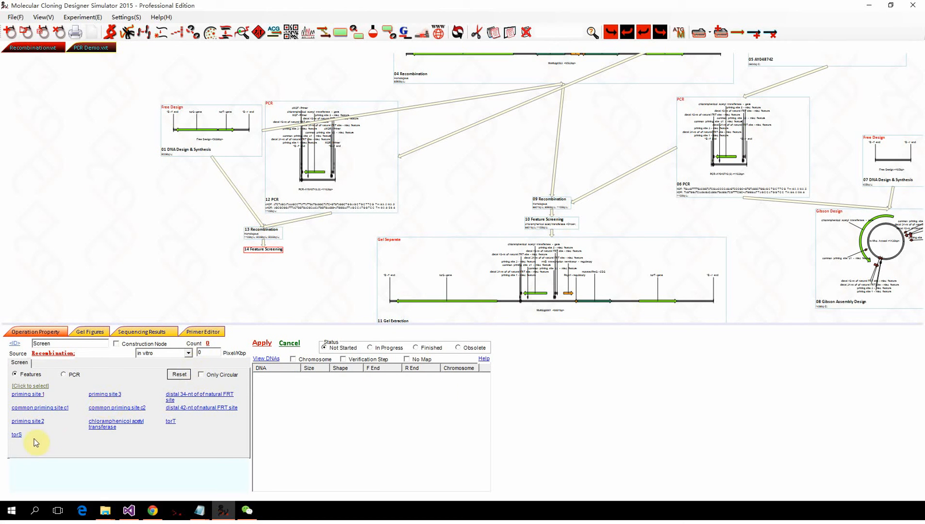
{"action": "left_click", "coordinate": [115, 426]}
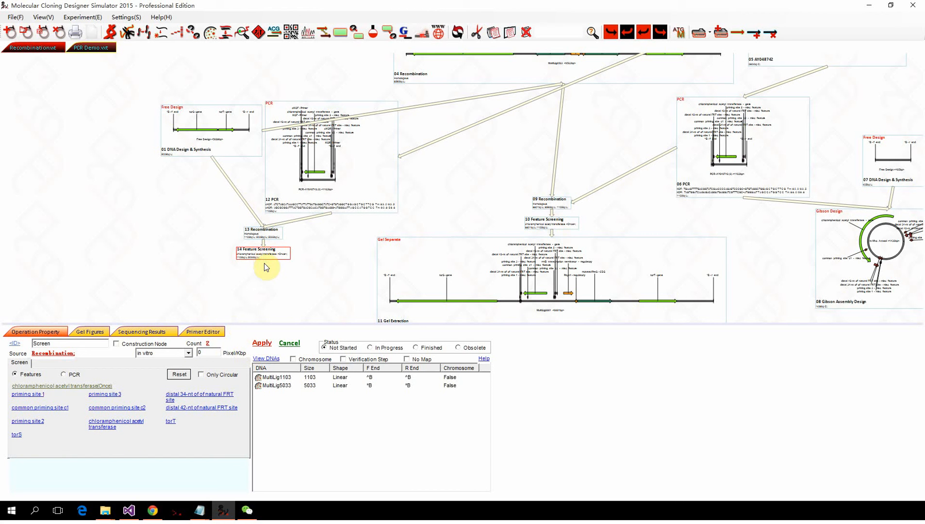
Add a gel extraction after 14 Feature Screening and inspect its map
{"action": "key", "text": "ctrl+g"}
{"action": "scroll", "coordinate": [224, 276], "scroll_direction": "down", "scroll_amount": 2}
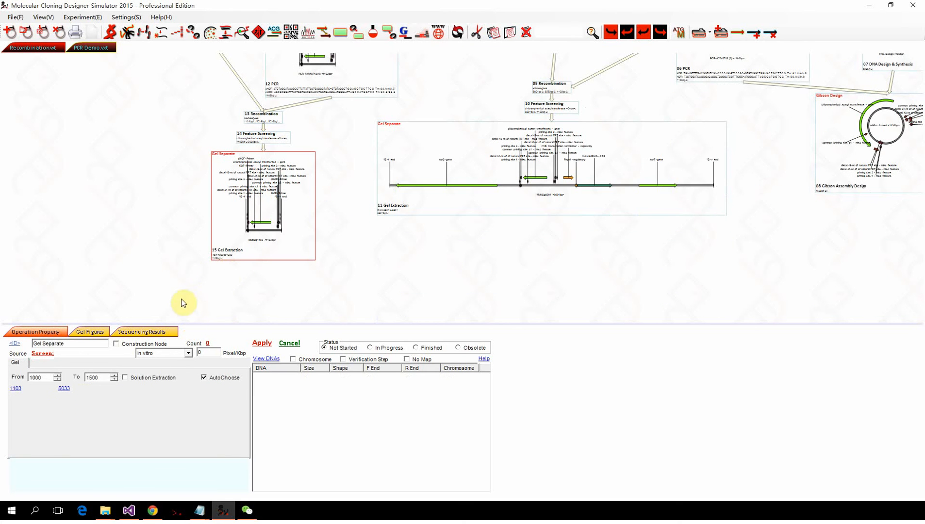
{"action": "scroll", "coordinate": [277, 199], "scroll_direction": "up", "scroll_amount": 3}
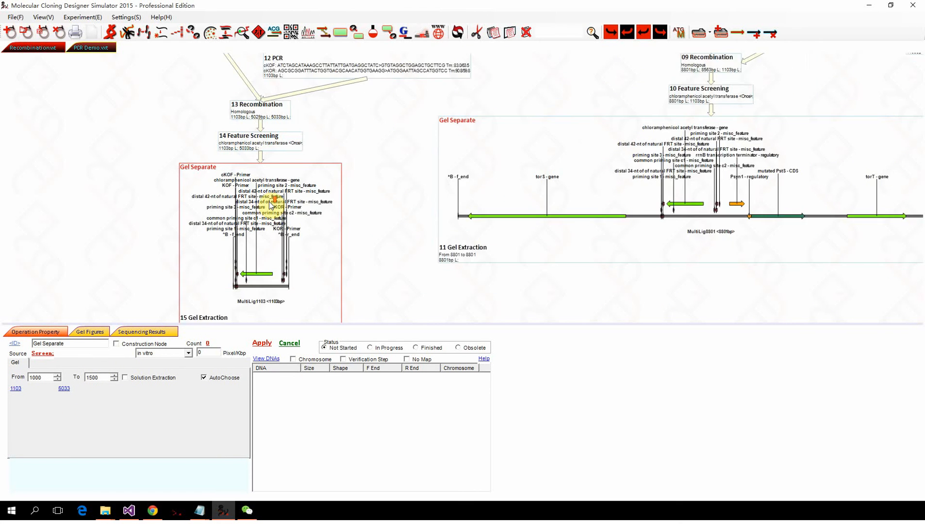
{"action": "scroll", "coordinate": [270, 204], "scroll_direction": "down", "scroll_amount": 3}
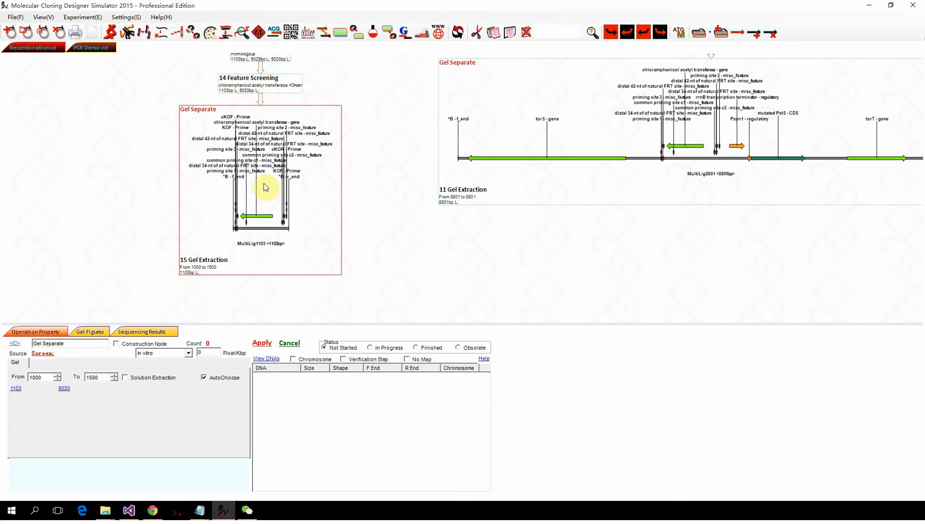
{"action": "scroll", "coordinate": [267, 220], "scroll_direction": "up", "scroll_amount": 1}
{"action": "scroll", "coordinate": [268, 218], "scroll_direction": "down", "scroll_amount": 2}
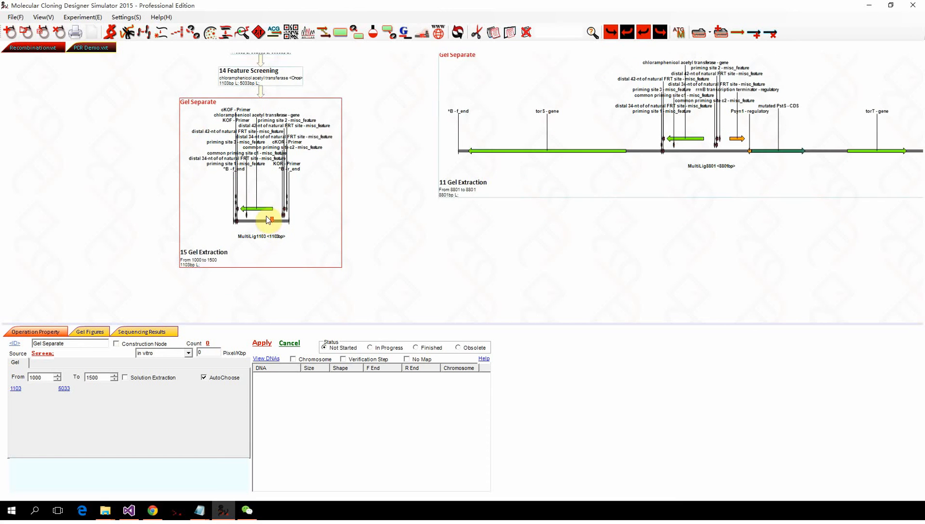
{"action": "scroll", "coordinate": [170, 279], "scroll_direction": "up", "scroll_amount": 2}
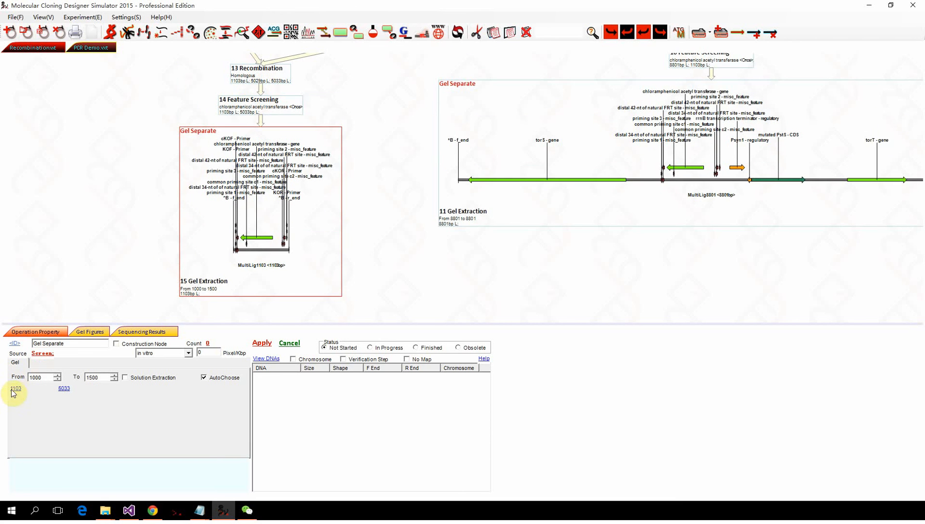
Extract the 1103 bp band in 15 Gel Extraction and examine its feature map
{"action": "left_click", "coordinate": [15, 389]}
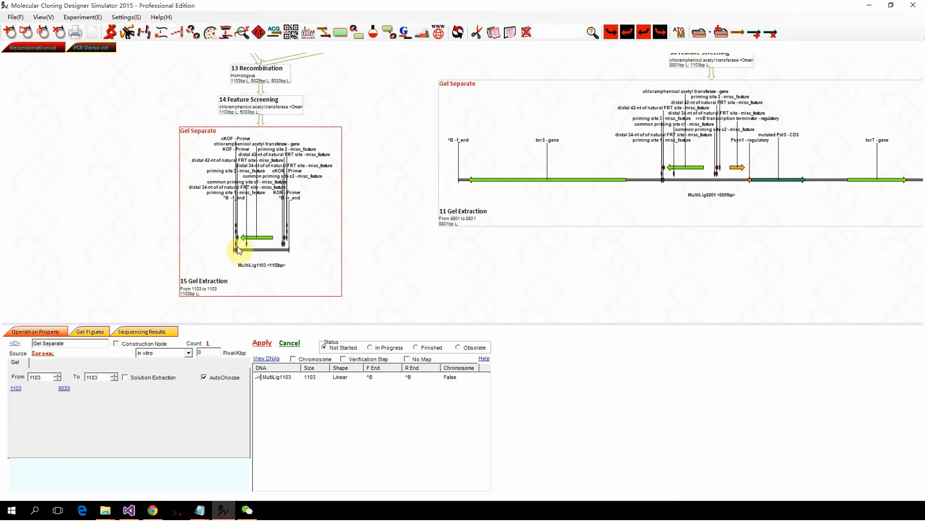
{"action": "scroll", "coordinate": [257, 223], "scroll_direction": "up", "scroll_amount": 3}
{"action": "scroll", "coordinate": [256, 221], "scroll_direction": "up", "scroll_amount": 1}
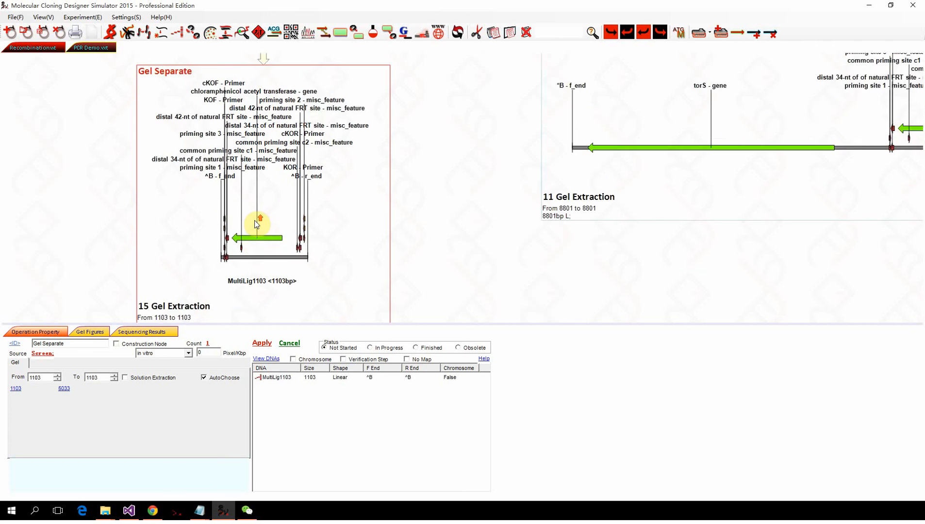
{"action": "scroll", "coordinate": [257, 224], "scroll_direction": "down", "scroll_amount": 2}
{"action": "scroll", "coordinate": [258, 242], "scroll_direction": "up", "scroll_amount": 2}
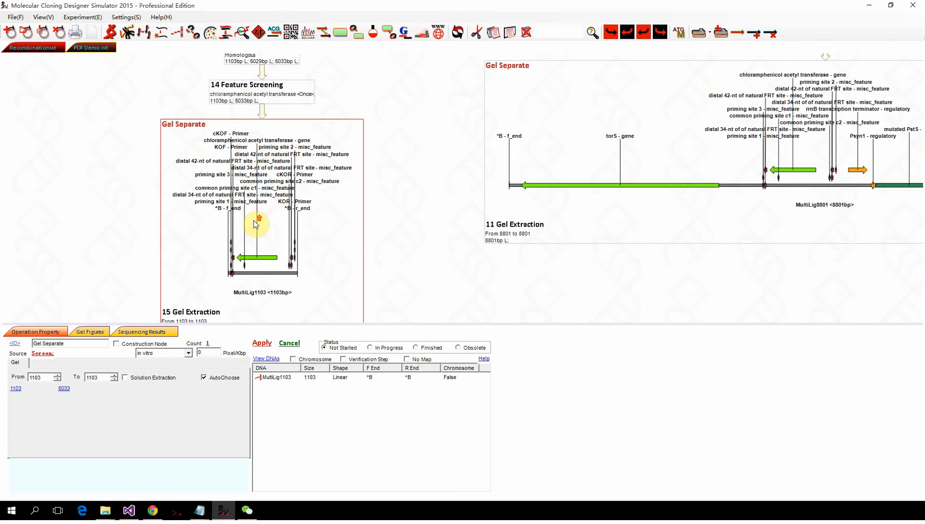
Extract the 5033 bp band in 15 Gel Extraction and set its map scale to 200 Pixel/Kbp
{"action": "left_click", "coordinate": [64, 388]}
{"action": "scroll", "coordinate": [250, 167], "scroll_direction": "up", "scroll_amount": 2}
{"action": "scroll", "coordinate": [251, 168], "scroll_direction": "up", "scroll_amount": 1}
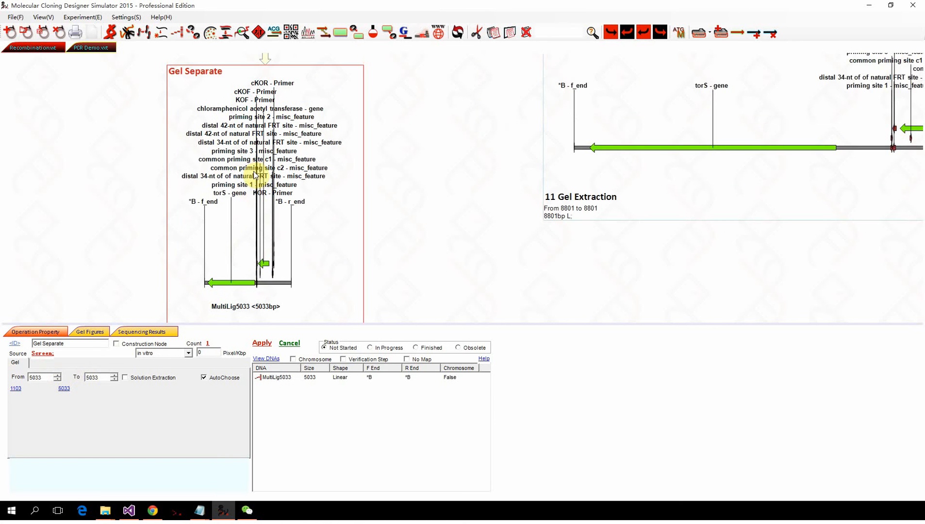
{"action": "double_click", "coordinate": [211, 351]}
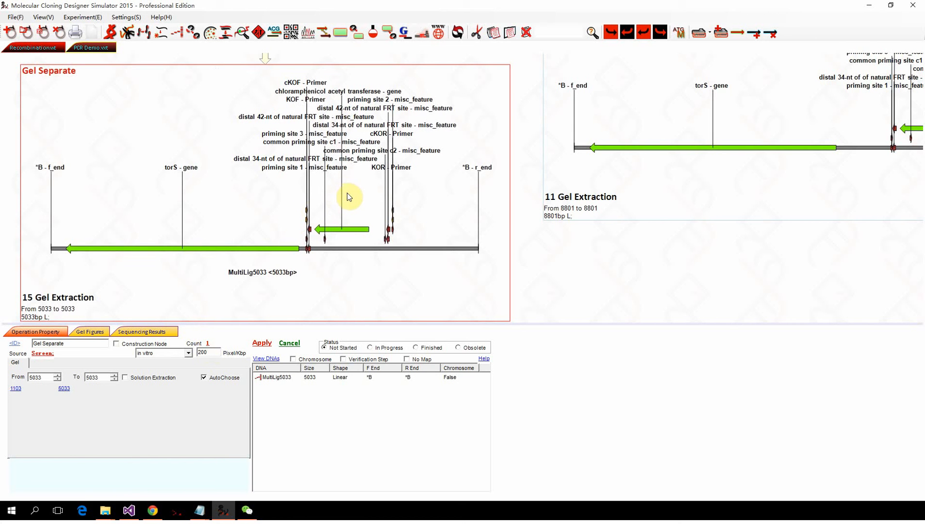
Move 01 DNA Design & Synthesis and 12 PCR upward to leave more space above 13 Recombination
{"action": "scroll", "coordinate": [361, 212], "scroll_direction": "down", "scroll_amount": 3}
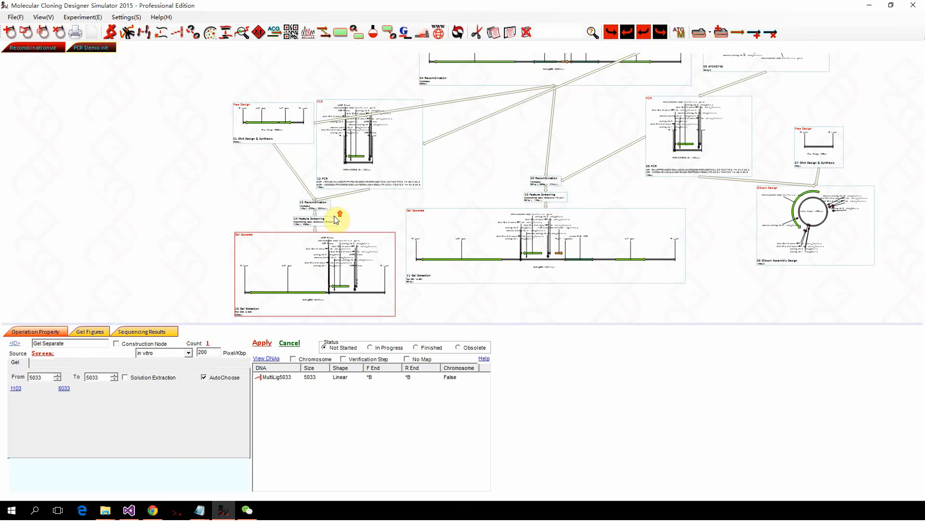
{"action": "left_click", "coordinate": [360, 155]}
{"action": "left_click_drag", "start_coordinate": [282, 129], "coordinate": [263, 114]}
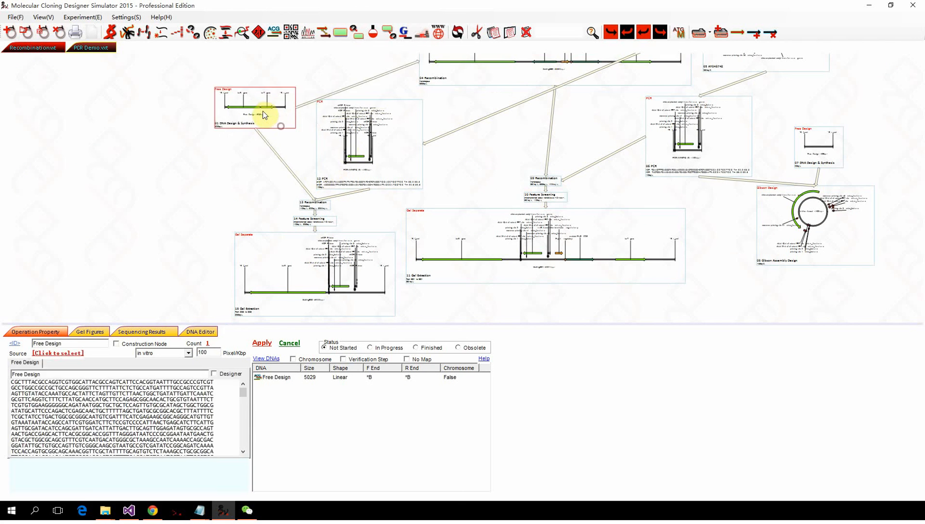
{"action": "left_click_drag", "start_coordinate": [343, 141], "coordinate": [346, 107]}
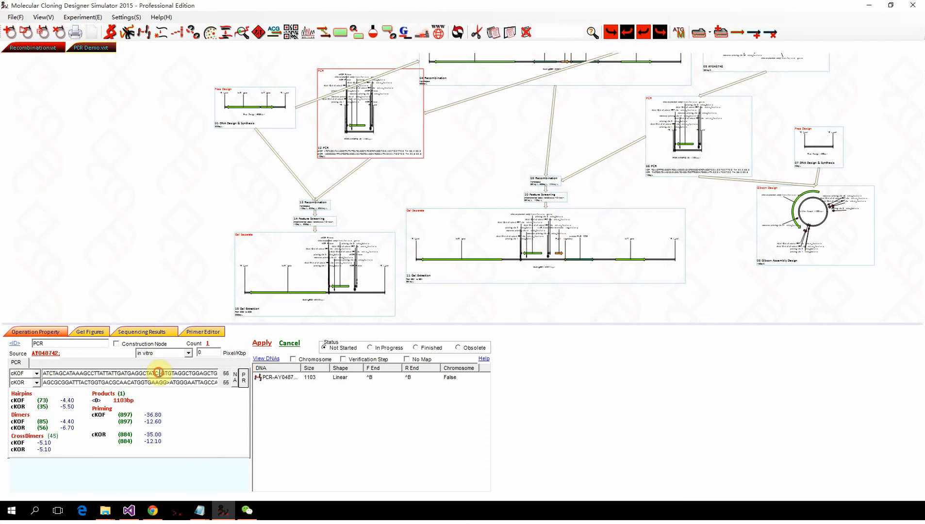
Delete the homology arms before the ">" marks of the cKOF and cKOR primers in 12 PCR
{"action": "left_click_drag", "start_coordinate": [159, 372], "coordinate": [29, 373]}
{"action": "key", "text": "Delete"}
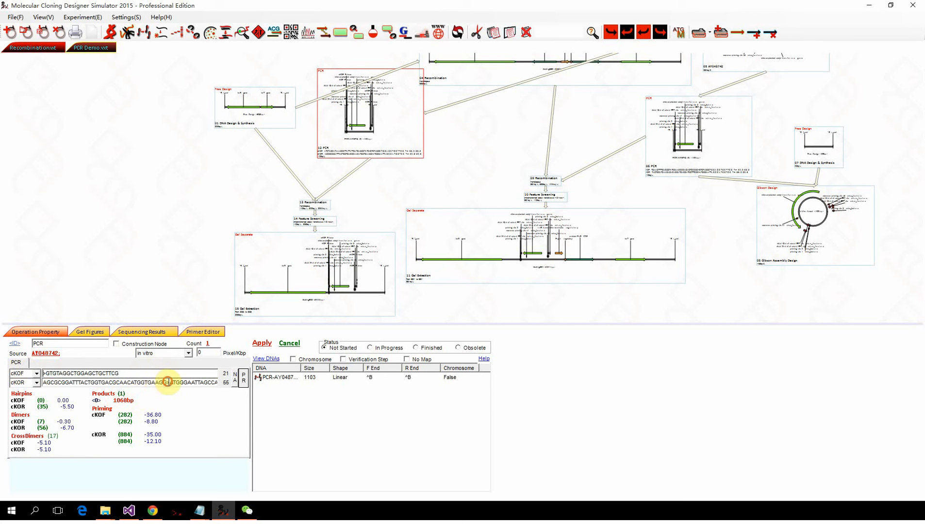
{"action": "left_click_drag", "start_coordinate": [168, 382], "coordinate": [27, 382]}
{"action": "key", "text": "Delete"}
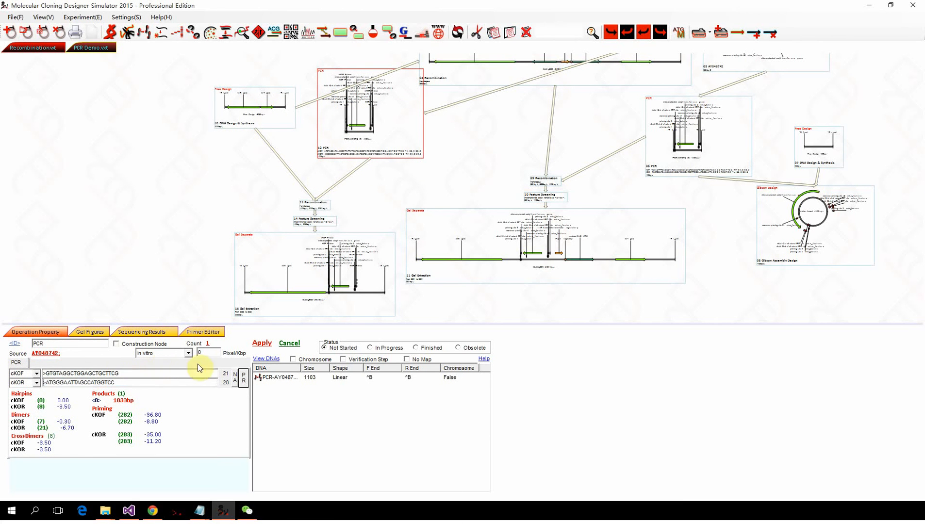
Apply the shortened cKOF and cKOR primers in 12 PCR and reposition 01 DNA Design & Synthesis and 12 PCR on the canvas
{"action": "left_click", "coordinate": [262, 345]}
{"action": "left_click_drag", "start_coordinate": [349, 109], "coordinate": [357, 116]}
{"action": "left_click_drag", "start_coordinate": [237, 101], "coordinate": [204, 96]}
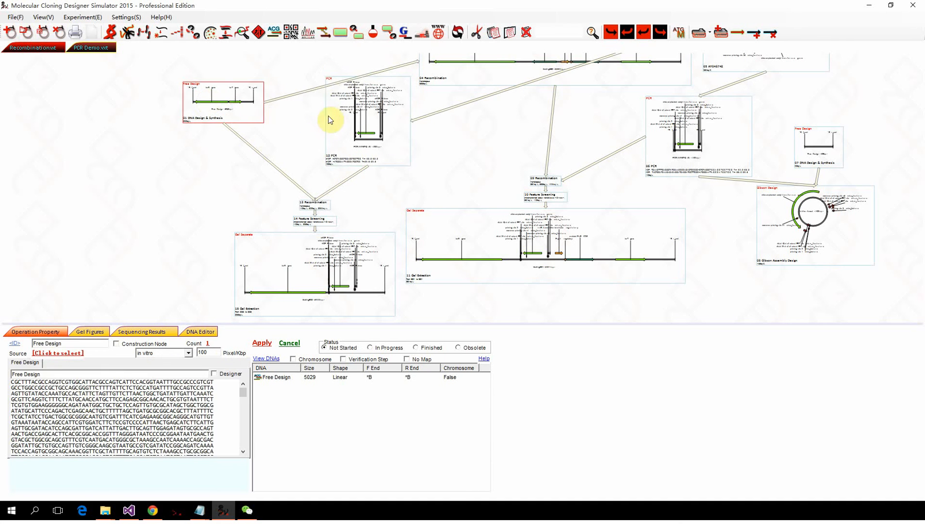
{"action": "left_click_drag", "start_coordinate": [330, 120], "coordinate": [304, 108]}
Open the Free Design sequence of 01 DNA Design & Synthesis and select bases 2863-3000 just before the torT gene
{"action": "left_click", "coordinate": [223, 114]}
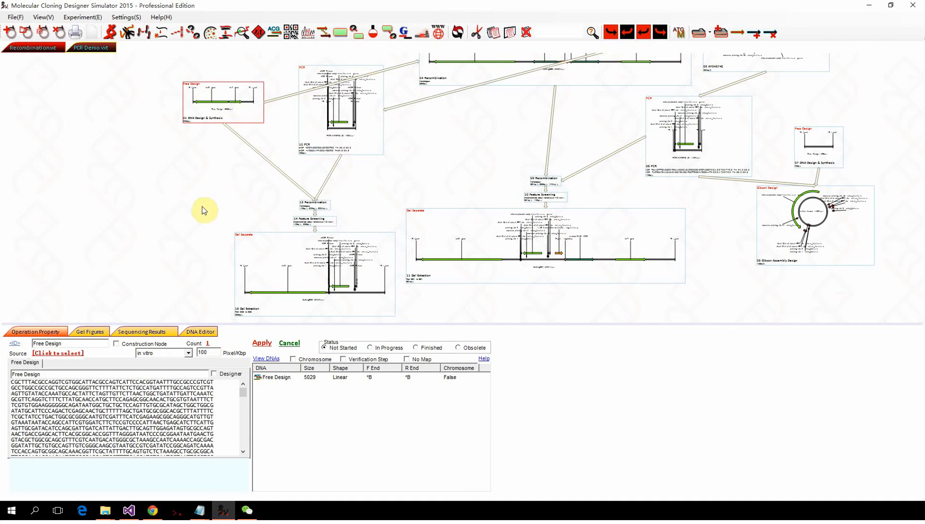
{"action": "left_click", "coordinate": [265, 359]}
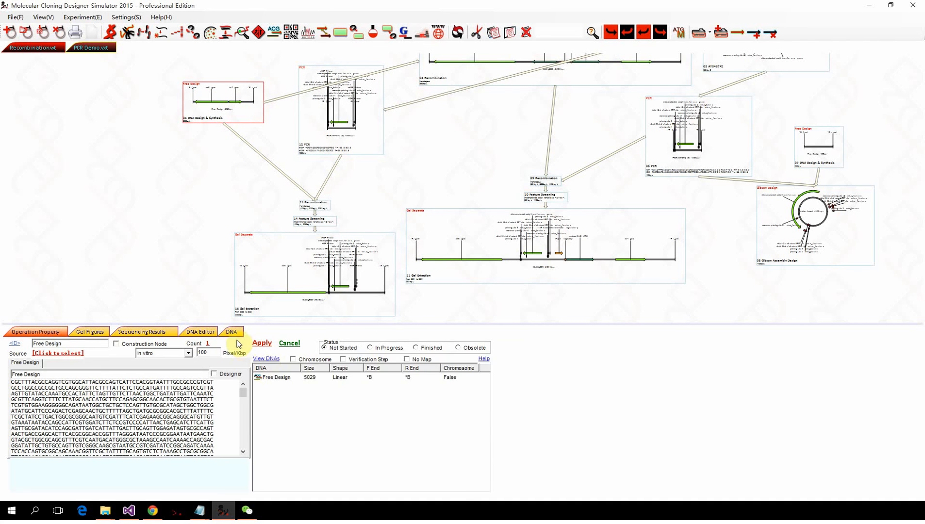
{"action": "left_click", "coordinate": [232, 333]}
{"action": "left_click_drag", "start_coordinate": [233, 325], "coordinate": [219, 148]}
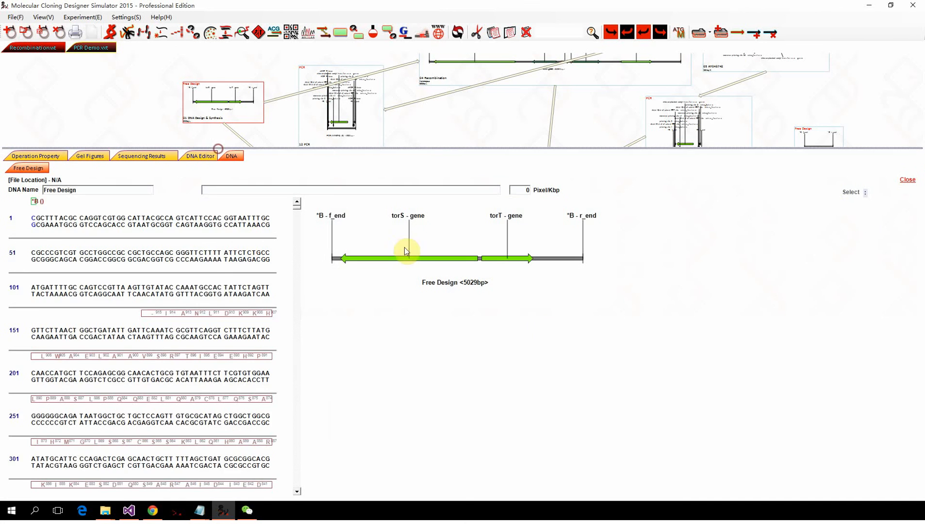
{"action": "left_click", "coordinate": [505, 260]}
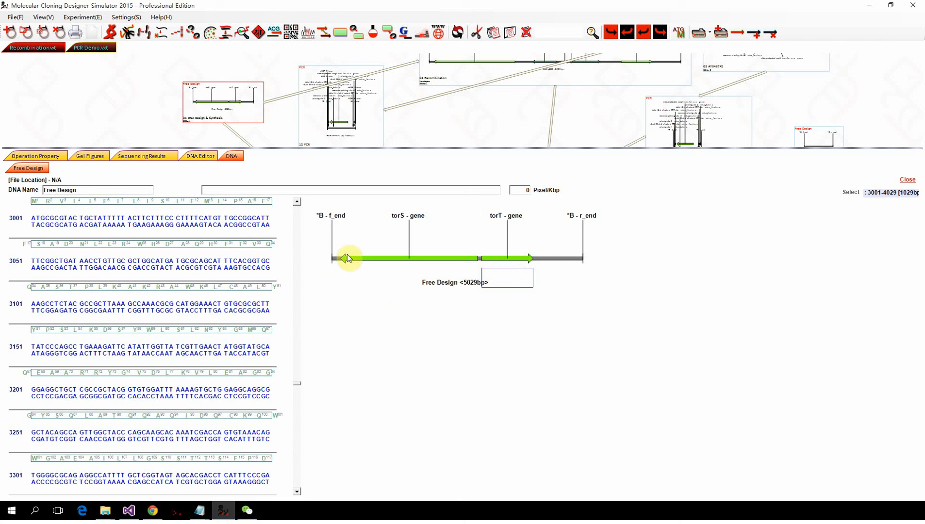
{"action": "scroll", "coordinate": [298, 386], "scroll_direction": "up", "scroll_amount": 4}
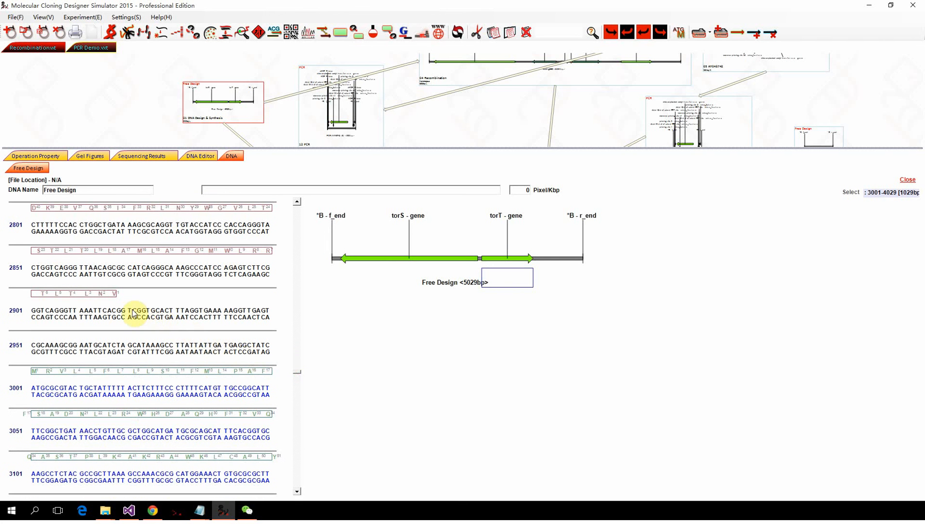
{"action": "mouse_move", "coordinate": [119, 313]}
{"action": "left_mouse_down"}
{"action": "mouse_move", "coordinate": [117, 347]}
{"action": "mouse_move", "coordinate": [183, 359]}
{"action": "mouse_move", "coordinate": [265, 357]}
{"action": "left_mouse_up"}
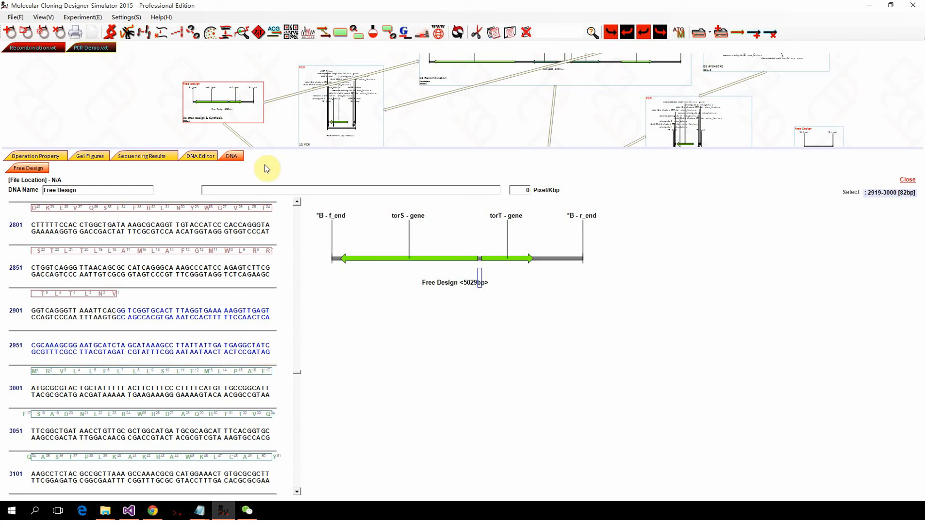
{"action": "left_click_drag", "start_coordinate": [90, 269], "coordinate": [266, 352]}
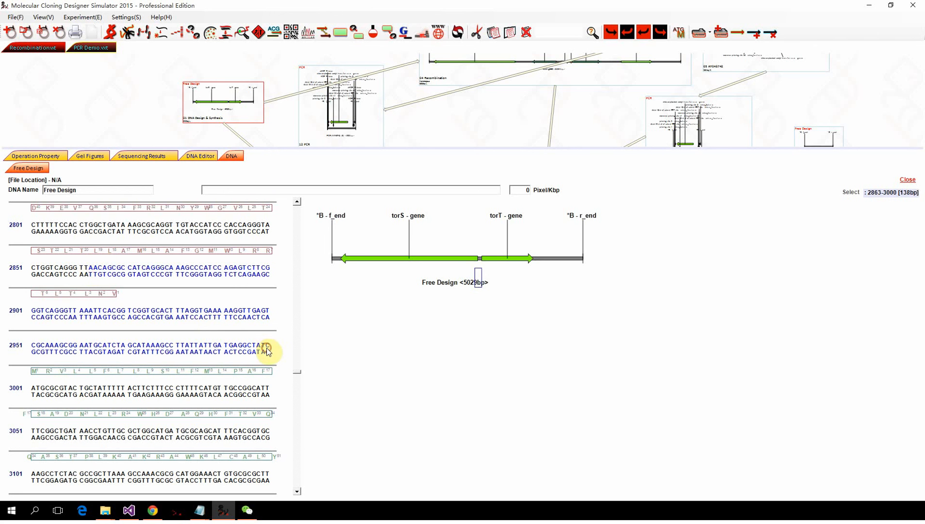
Create a new DNA Design & Synthesis operation containing the copied 138 bp sequence and enlarge the canvas area
{"action": "left_click", "coordinate": [277, 33]}
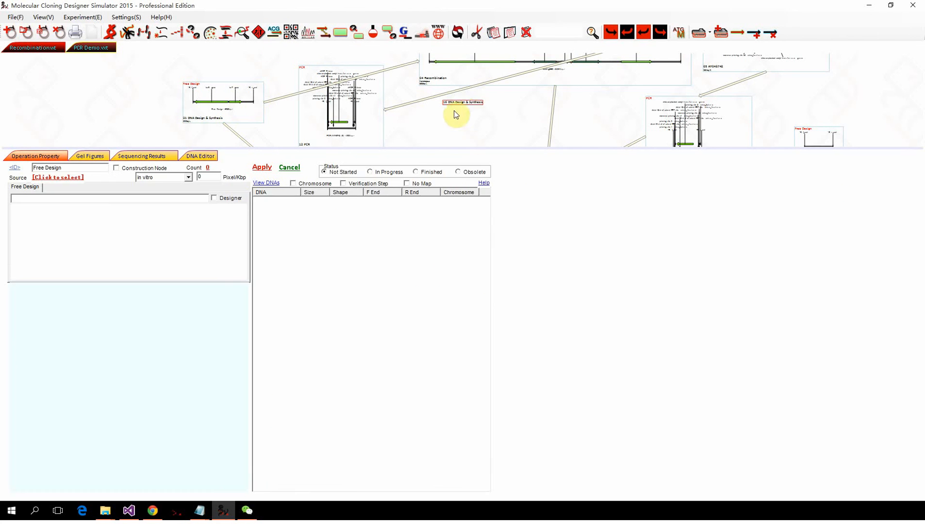
{"action": "left_click", "coordinate": [461, 102]}
{"action": "scroll", "coordinate": [456, 104], "scroll_direction": "up", "scroll_amount": 3}
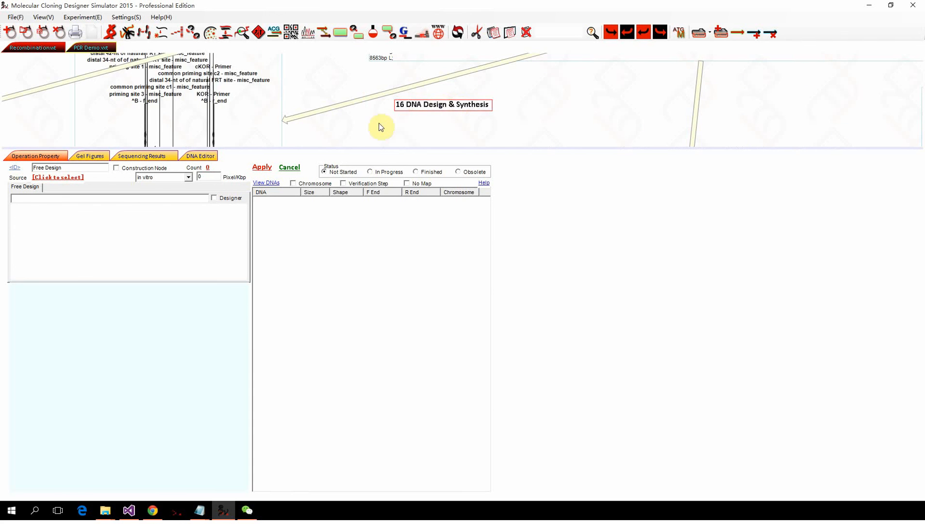
{"action": "left_click", "coordinate": [102, 227]}
{"action": "type", "text": "AACAGCGCCATCAGGGCAAAGCCCATCCAGAGTCTTCGGGTCAGGGTTAAATTCACGGTCGGTGCACTTTAGGTGAAAAAGGTTGAGTCGCAAAGCGGAATGCATCTAGCATAAAGCCTTATTATTGATGAGGCTATC"}
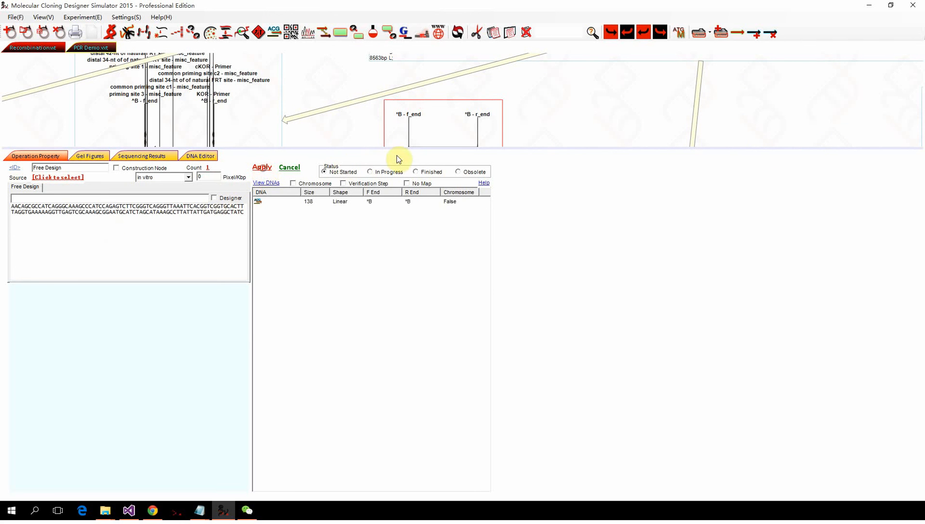
{"action": "left_click_drag", "start_coordinate": [399, 146], "coordinate": [424, 200]}
{"action": "scroll", "coordinate": [422, 154], "scroll_direction": "down", "scroll_amount": 5}
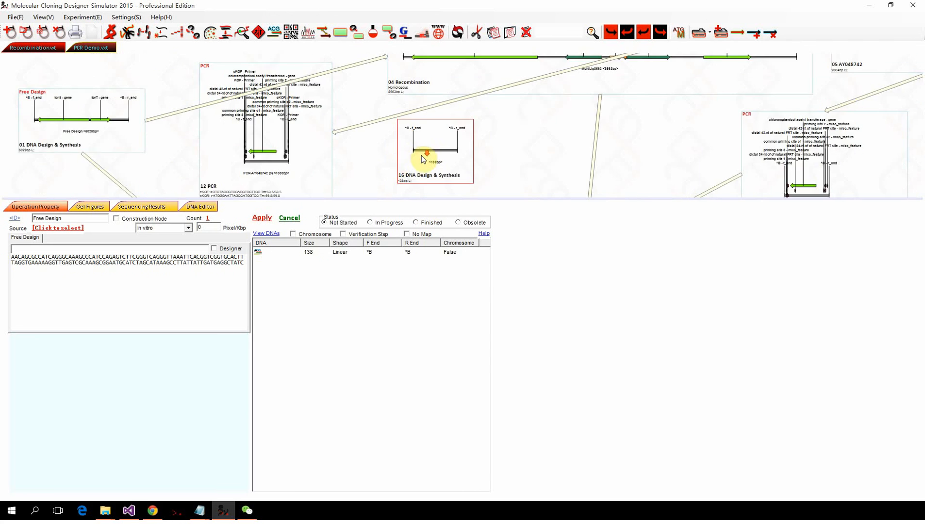
Reopen the Free Design sequence of 01 DNA Design & Synthesis and select bases 4030-4394 just after the torT gene
{"action": "left_click", "coordinate": [130, 104]}
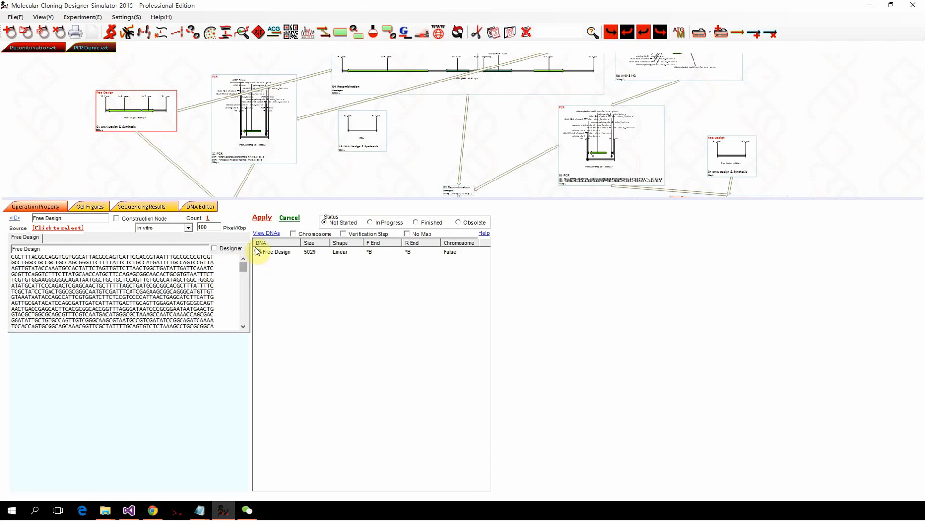
{"action": "left_click", "coordinate": [264, 234]}
{"action": "left_click", "coordinate": [237, 208]}
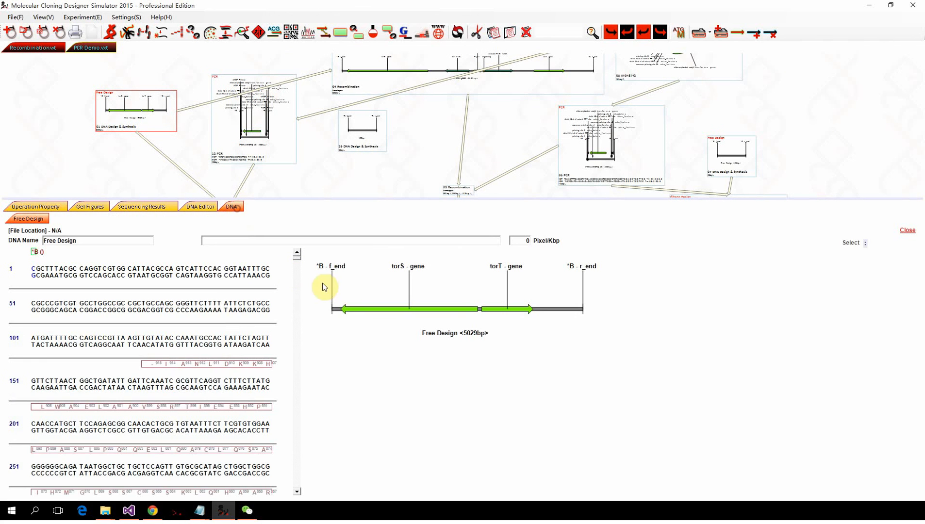
{"action": "left_click", "coordinate": [531, 299]}
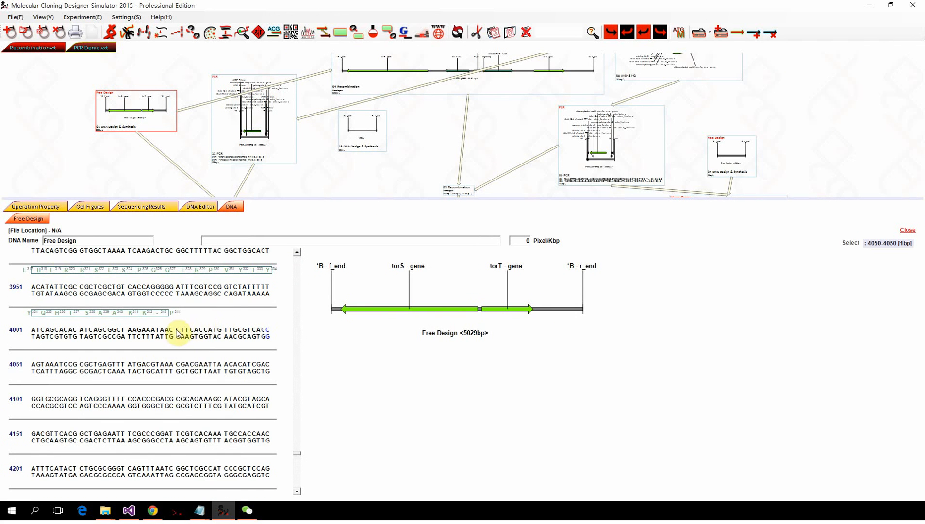
{"action": "left_click_drag", "start_coordinate": [171, 330], "coordinate": [238, 430]}
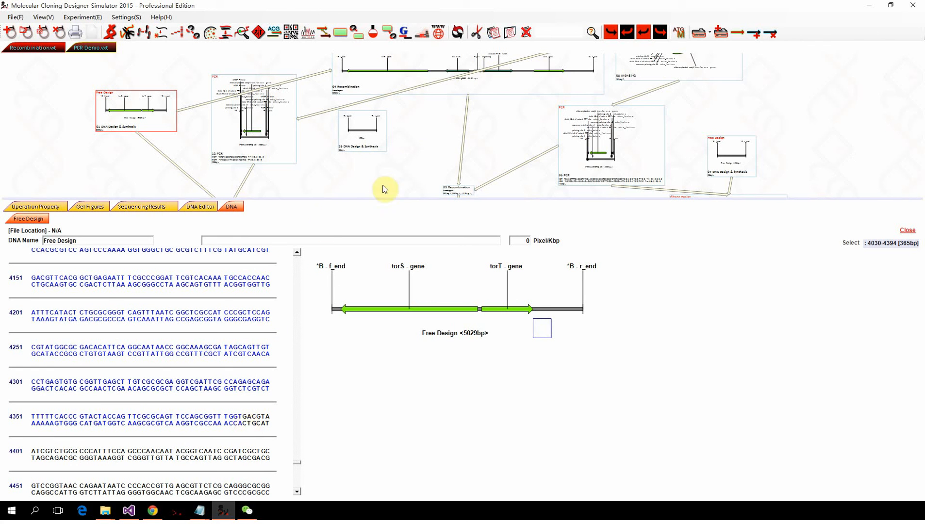
Insert the copied 365 bp sequence on its own line before the existing sequence in 16 DNA Design & Synthesis and apply it
{"action": "left_click", "coordinate": [361, 128]}
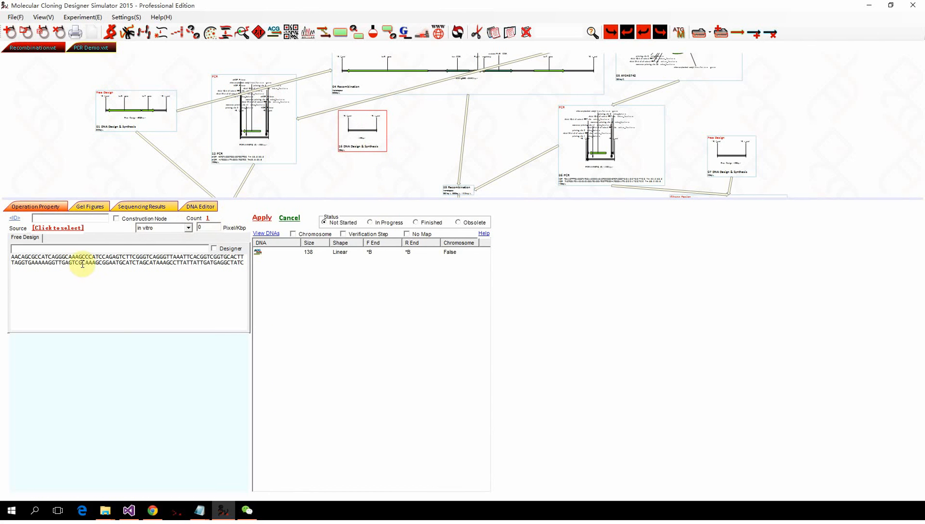
{"action": "left_click", "coordinate": [13, 256]}
{"action": "key", "text": "Return"}
{"action": "type", "text": "CCTTCACCATGTTGCGTCACCAGTAAATCCGCGCTGAGTTTATGACGTAAACGACGAATTAACACATCGACGGTGCGCAGGTCAGGGTTTTCCACCCGACGCGCAGAAAGCATACGTAGCAGACGTTCACGGCTGAGAATTCGCCCGGATTCGTCACAAATGCCACCAACATTTCATACTCTGCGCGGGTCAGTTTAATCGGCTCGCCATCCCGCTCCAGCGTATGGCGCGACACATTCAGGCAATAACCGGCAAAGCGATAGCAGTTGTCCTGAGTGTGCGGTTGAGCTTGTCGCGCGAGGTCGATTCGCCAGAGCAGATTTTTCACCCGTACTACCAGTTCGCGCAGTTCCAGCGGTTTGGT"}
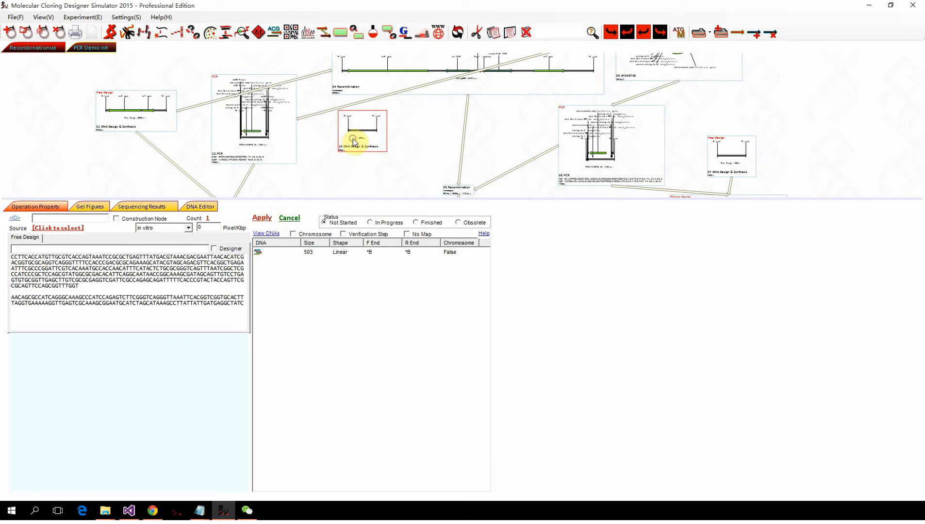
Create a Gibson Assembly Design from 16 DNA Design & Synthesis and 12 PCR with a Min Length of 36
{"action": "left_click", "coordinate": [286, 136]}
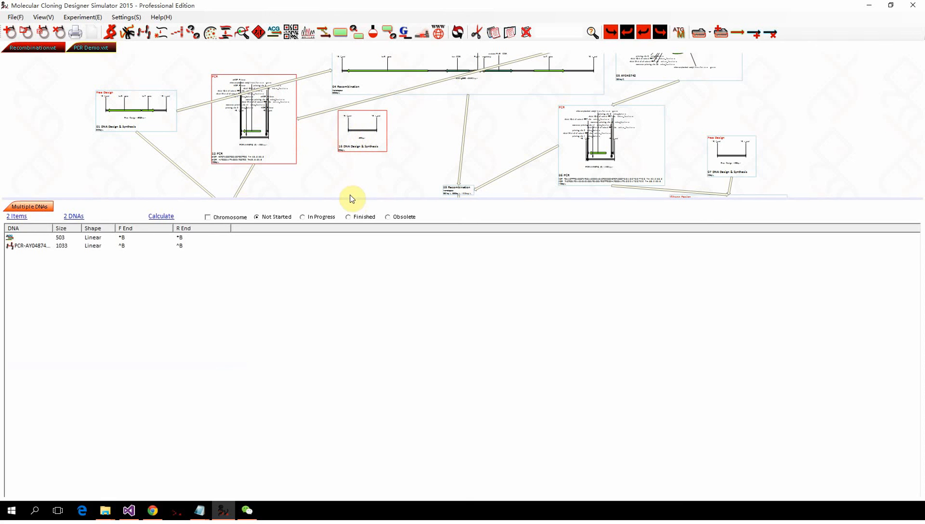
{"action": "left_click_drag", "start_coordinate": [354, 199], "coordinate": [341, 339]}
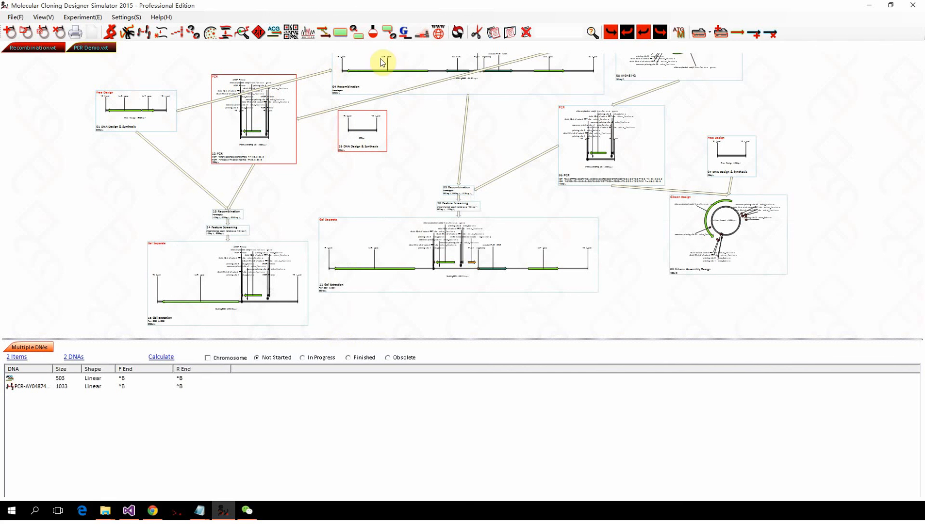
{"action": "left_click", "coordinate": [405, 33]}
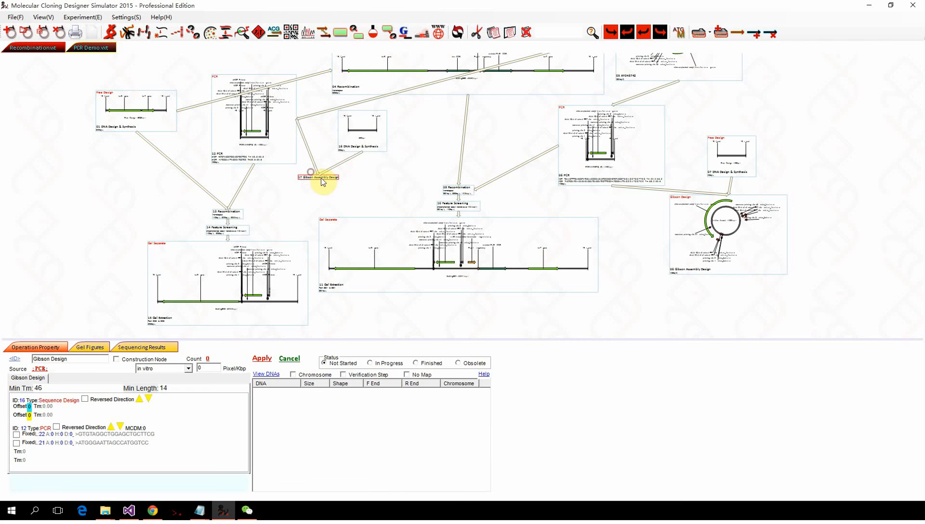
{"action": "left_click_drag", "start_coordinate": [176, 385], "coordinate": [143, 385]}
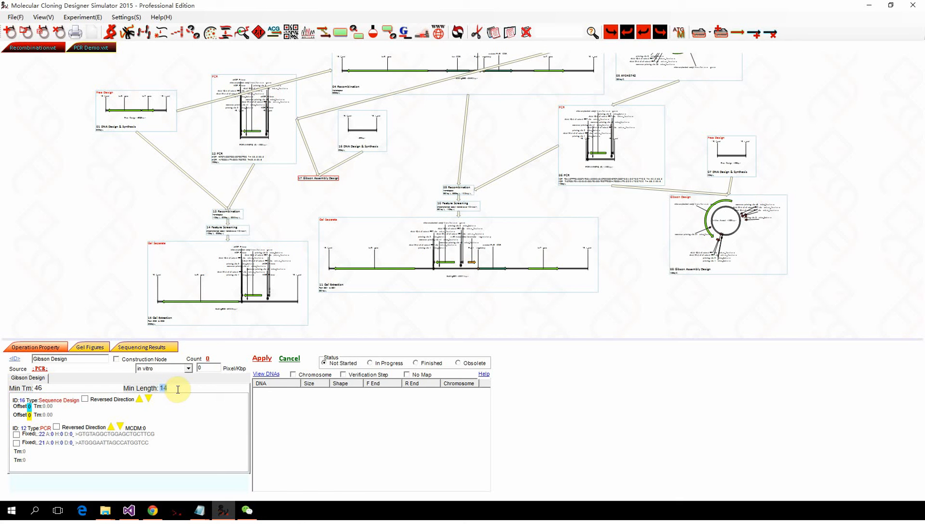
{"action": "type", "text": "36"}
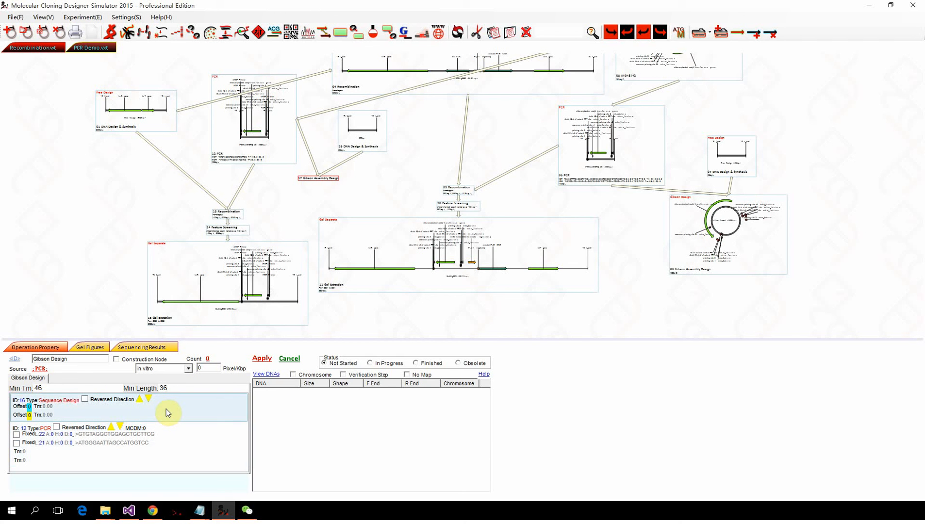
{"action": "left_click", "coordinate": [266, 363]}
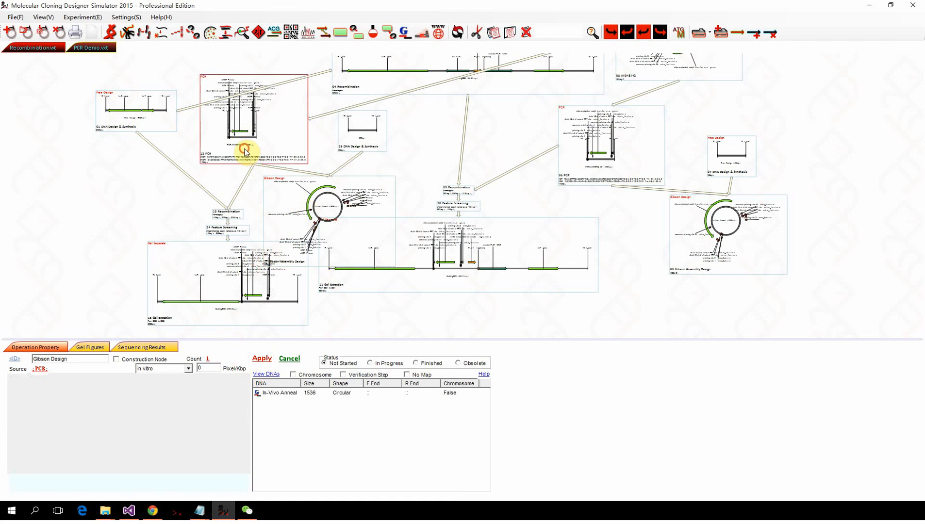
Examine the extended cKOF and cKOR primer sequences in 12 PCR
{"action": "scroll", "coordinate": [238, 141], "scroll_direction": "up", "scroll_amount": 3}
{"action": "left_click_drag", "start_coordinate": [240, 142], "coordinate": [242, 172]}
{"action": "scroll", "coordinate": [247, 178], "scroll_direction": "down", "scroll_amount": 3}
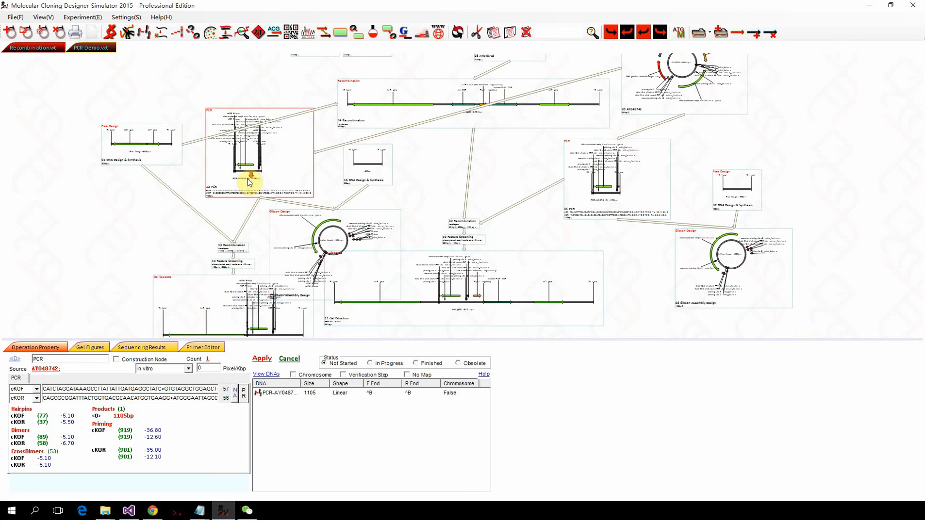
{"action": "scroll", "coordinate": [226, 177], "scroll_direction": "up", "scroll_amount": 3}
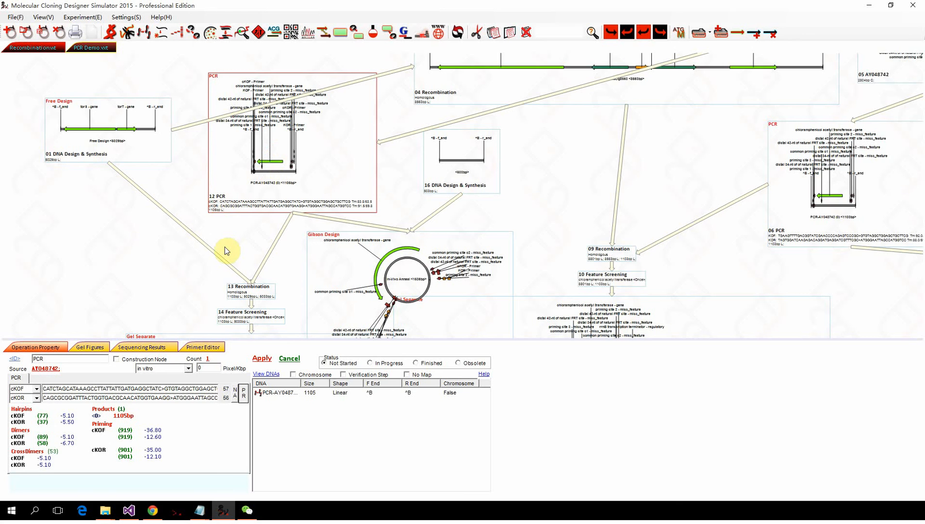
{"action": "scroll", "coordinate": [231, 261], "scroll_direction": "down", "scroll_amount": 1}
Recombine 01 DNA Design & Synthesis with 12 PCR by Lambda Red Recombination in a new operation beside 13 Recombination
{"action": "left_click_drag", "start_coordinate": [250, 268], "coordinate": [229, 259]}
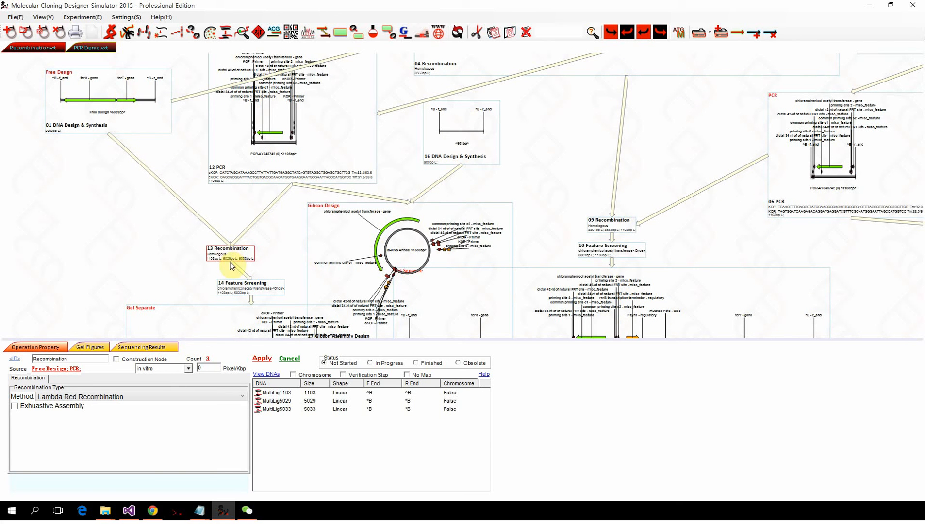
{"action": "left_click", "coordinate": [144, 120]}
{"action": "left_click", "coordinate": [250, 136], "text": "ctrl"}
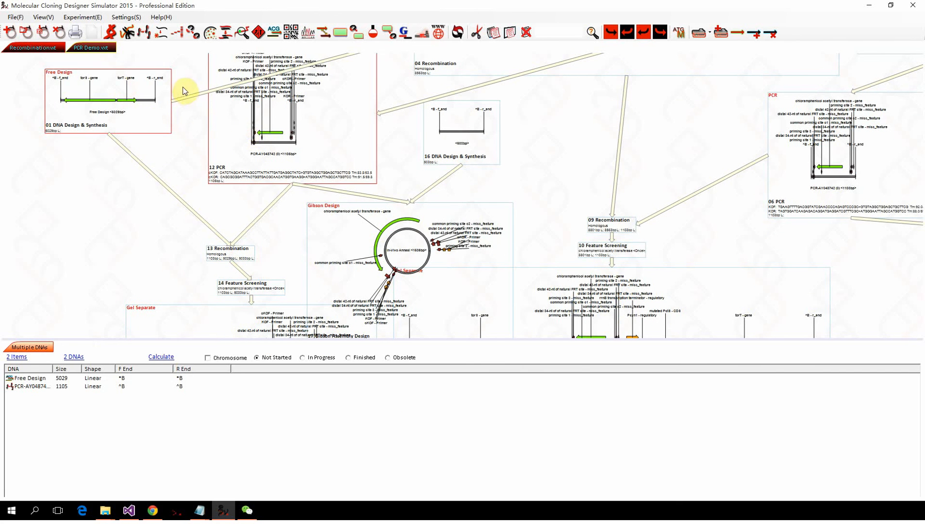
{"action": "left_click_drag", "start_coordinate": [210, 199], "coordinate": [151, 211]}
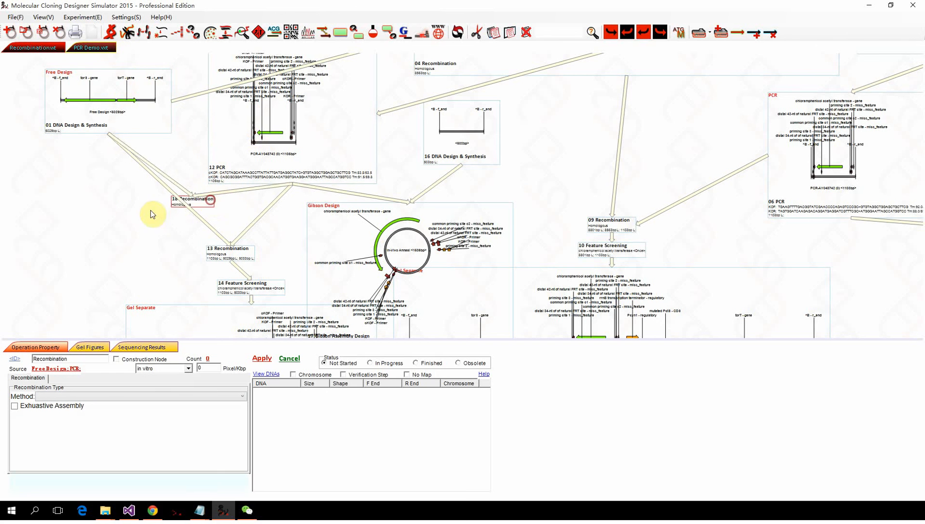
{"action": "left_click", "coordinate": [137, 401]}
{"action": "left_click", "coordinate": [114, 279]}
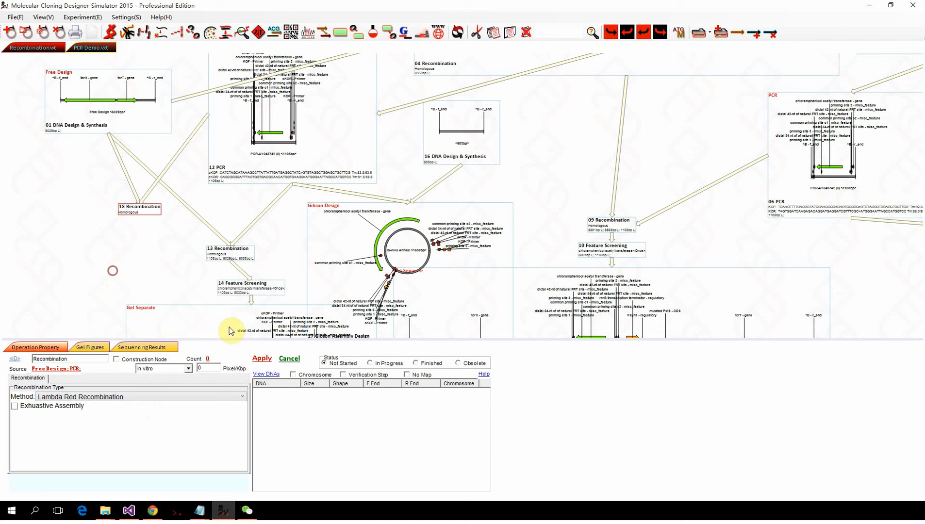
{"action": "left_click", "coordinate": [262, 359]}
{"action": "left_click_drag", "start_coordinate": [135, 214], "coordinate": [128, 211]}
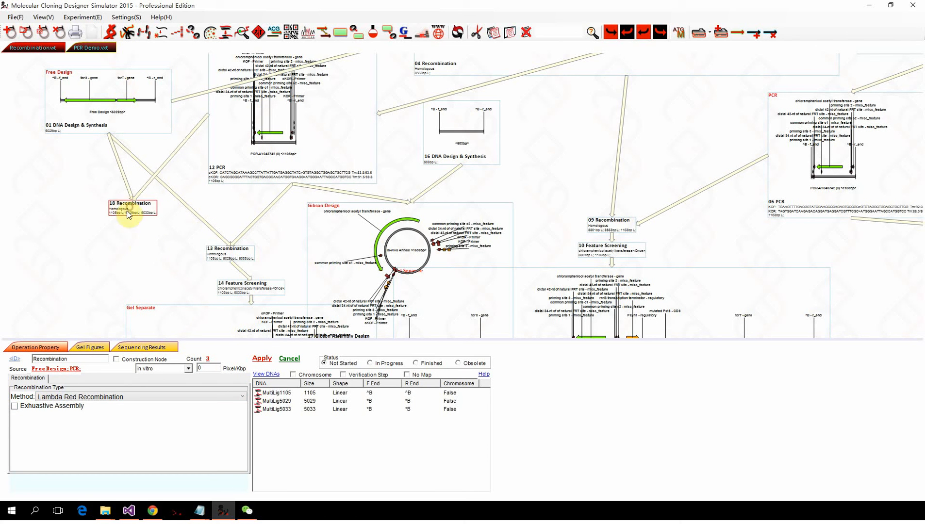
Screen the 18 Recombination products for chloramphenicol acetyl transferase and extract the 5033 bp band in a new Gel Extraction
{"action": "key", "text": "s"}
{"action": "left_click", "coordinate": [117, 438]}
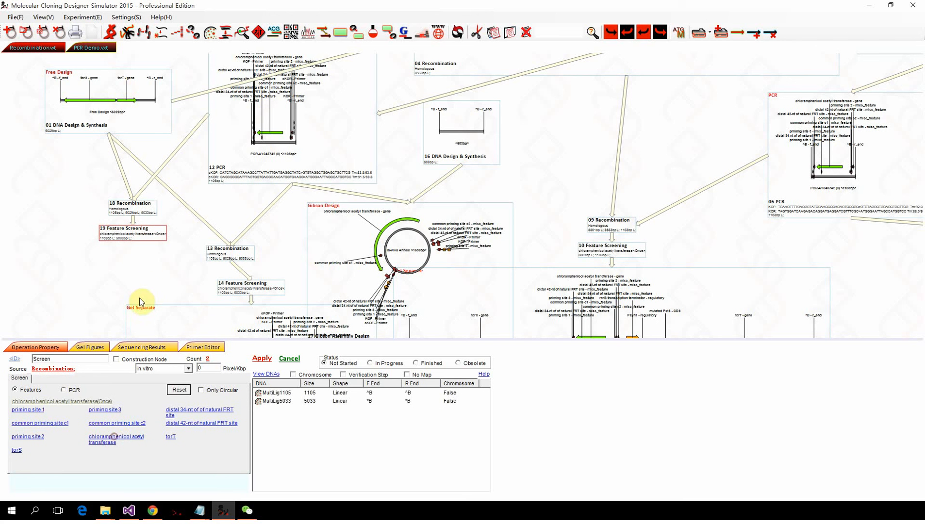
{"action": "key", "text": "g"}
{"action": "left_click", "coordinate": [140, 318]}
{"action": "left_click", "coordinate": [64, 404]}
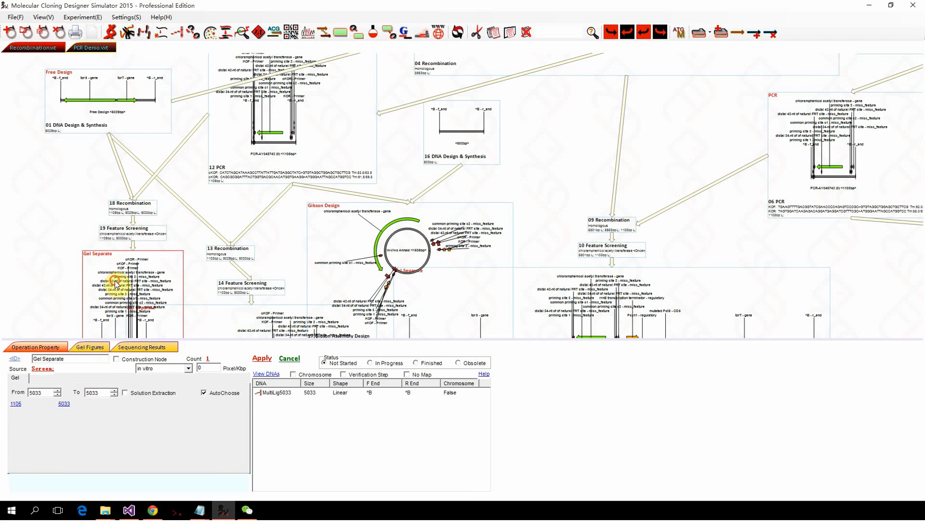
Move 20 Gel Extraction clear of 15 Gel Extraction and examine its feature map
{"action": "scroll", "coordinate": [136, 196], "scroll_direction": "down", "scroll_amount": 3}
{"action": "left_click_drag", "start_coordinate": [125, 142], "coordinate": [80, 145]}
{"action": "scroll", "coordinate": [79, 148], "scroll_direction": "up", "scroll_amount": 5}
{"action": "scroll", "coordinate": [177, 195], "scroll_direction": "down", "scroll_amount": 3}
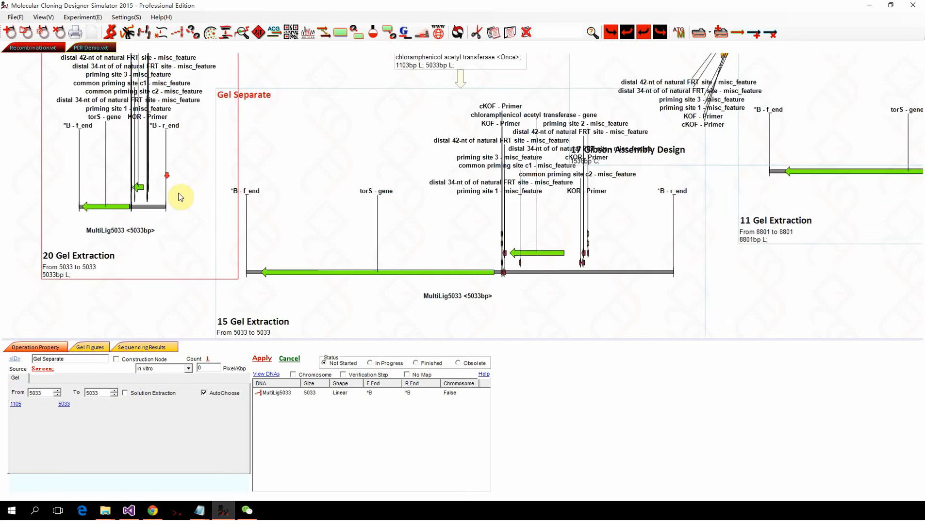
{"action": "scroll", "coordinate": [179, 194], "scroll_direction": "up", "scroll_amount": 2}
{"action": "scroll", "coordinate": [180, 196], "scroll_direction": "up", "scroll_amount": 2}
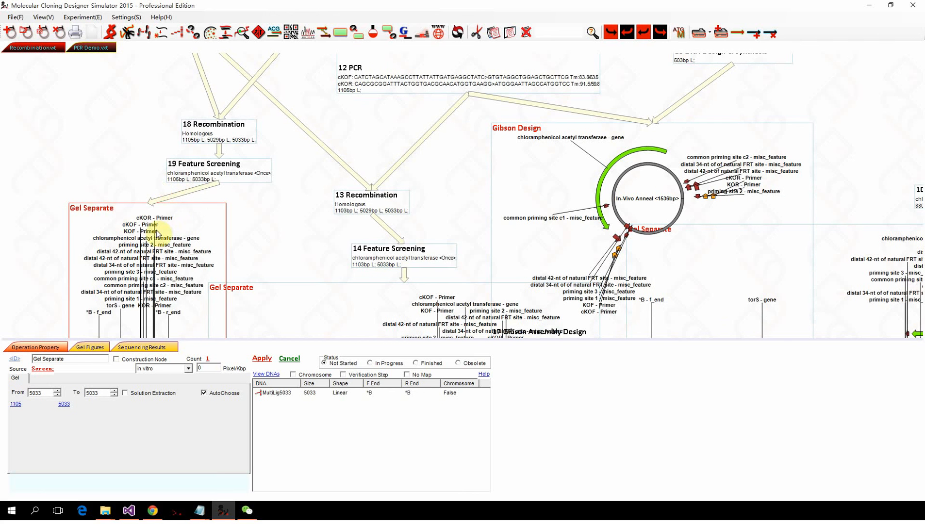
{"action": "left_click_drag", "start_coordinate": [156, 230], "coordinate": [118, 232]}
{"action": "scroll", "coordinate": [166, 215], "scroll_direction": "down", "scroll_amount": 3}
{"action": "scroll", "coordinate": [223, 214], "scroll_direction": "down", "scroll_amount": 1}
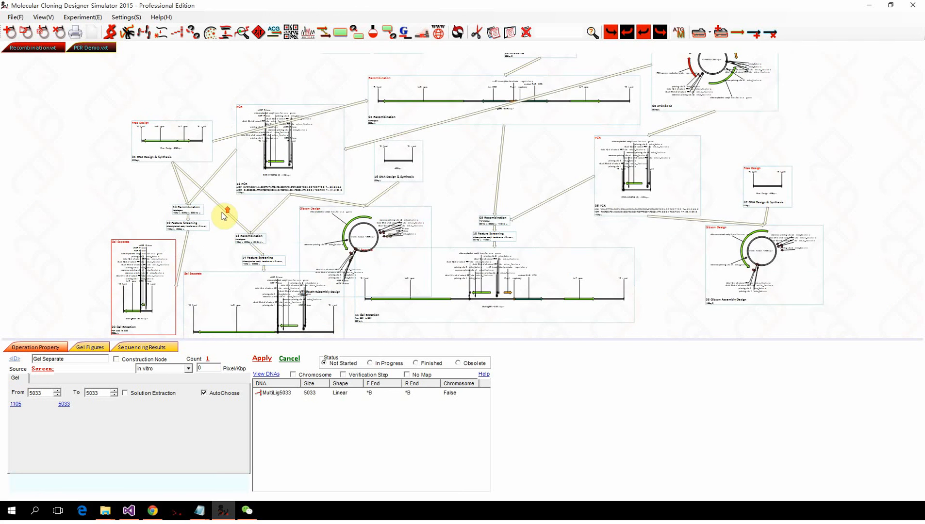
{"action": "scroll", "coordinate": [223, 213], "scroll_direction": "down", "scroll_amount": 1}
{"action": "scroll", "coordinate": [223, 213], "scroll_direction": "up", "scroll_amount": 1}
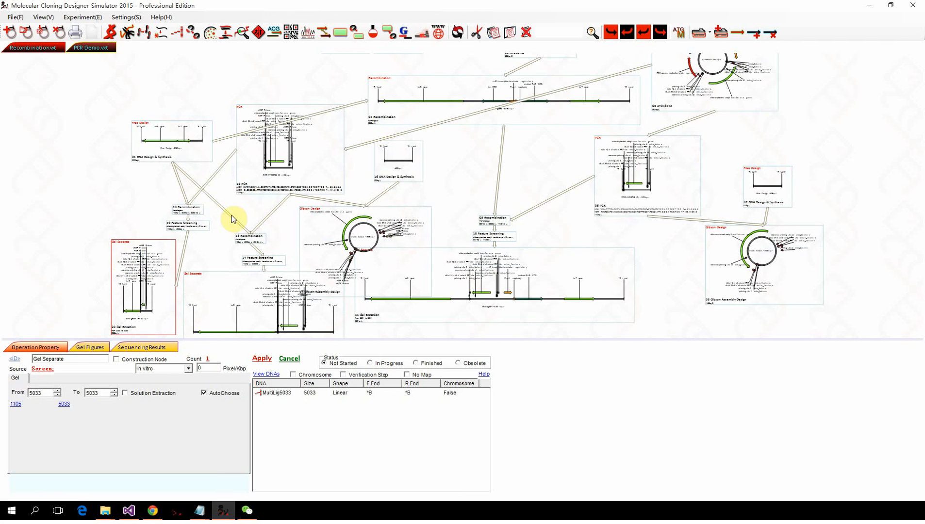
{"action": "scroll", "coordinate": [234, 213], "scroll_direction": "up", "scroll_amount": 2}
{"action": "scroll", "coordinate": [235, 205], "scroll_direction": "up", "scroll_amount": 1}
{"action": "scroll", "coordinate": [236, 204], "scroll_direction": "down", "scroll_amount": 1}
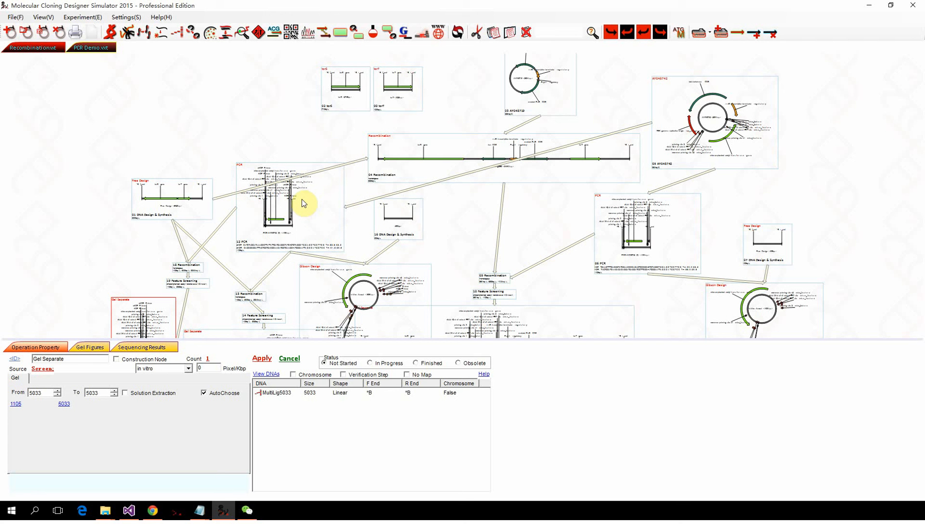
{"action": "scroll", "coordinate": [304, 203], "scroll_direction": "down", "scroll_amount": 1}
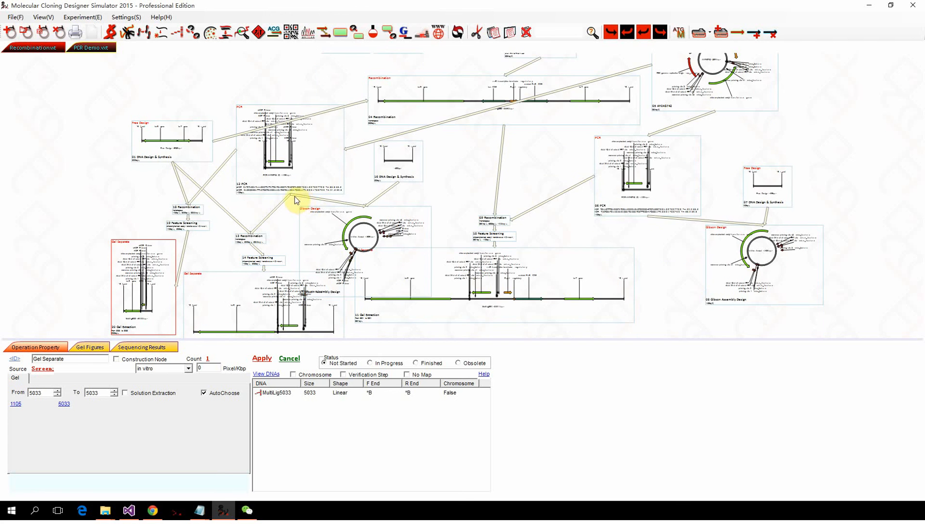